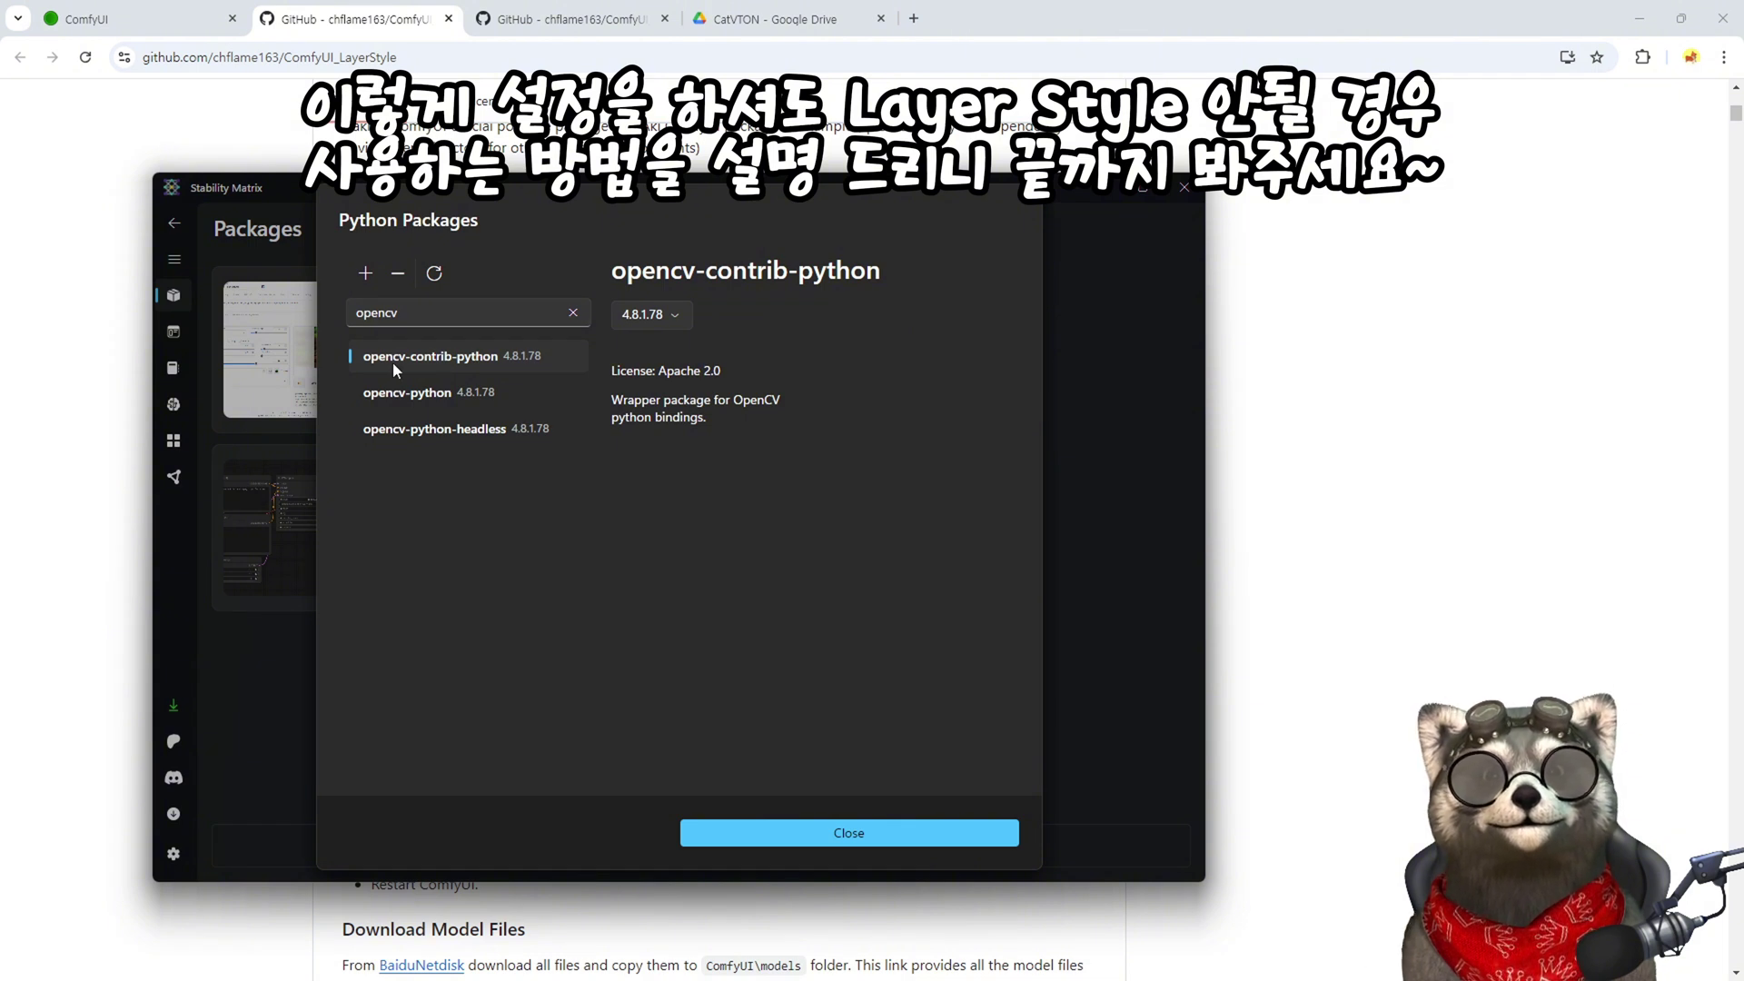
# Step: Select version 4.8.1.78 for the opencv-contrib-python package and close the Python package manager
pyautogui.click(671, 316)
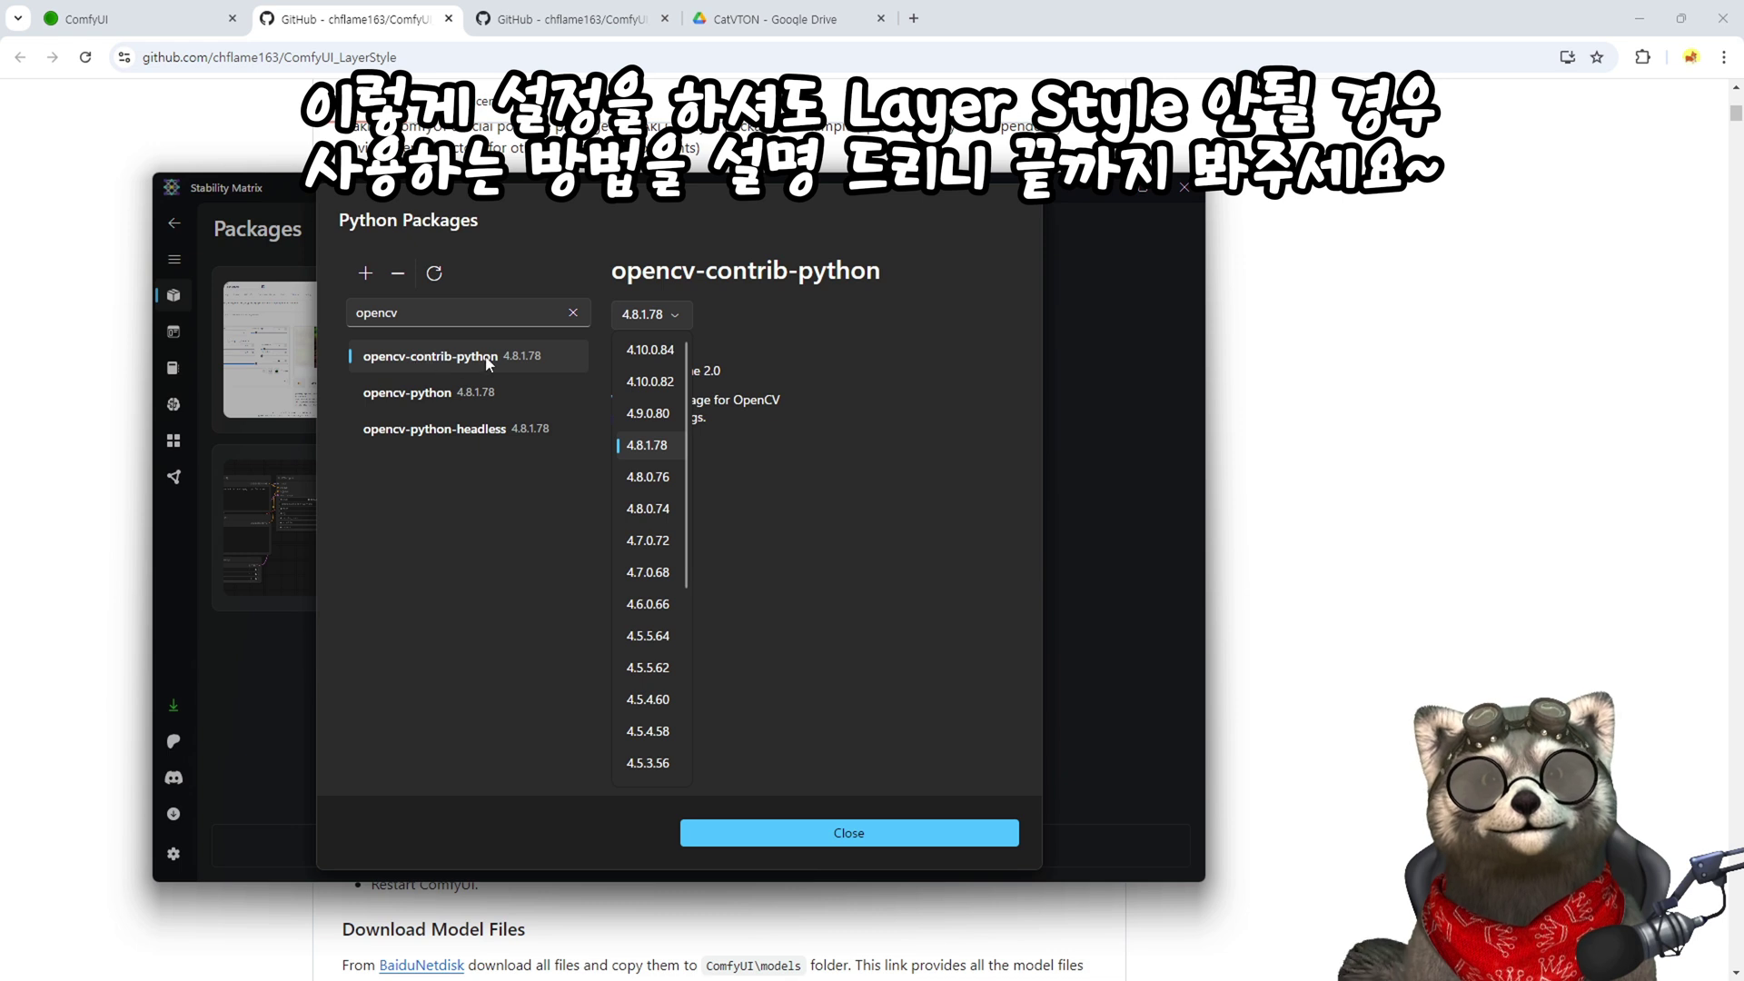
pyautogui.click(643, 446)
pyautogui.click(800, 833)
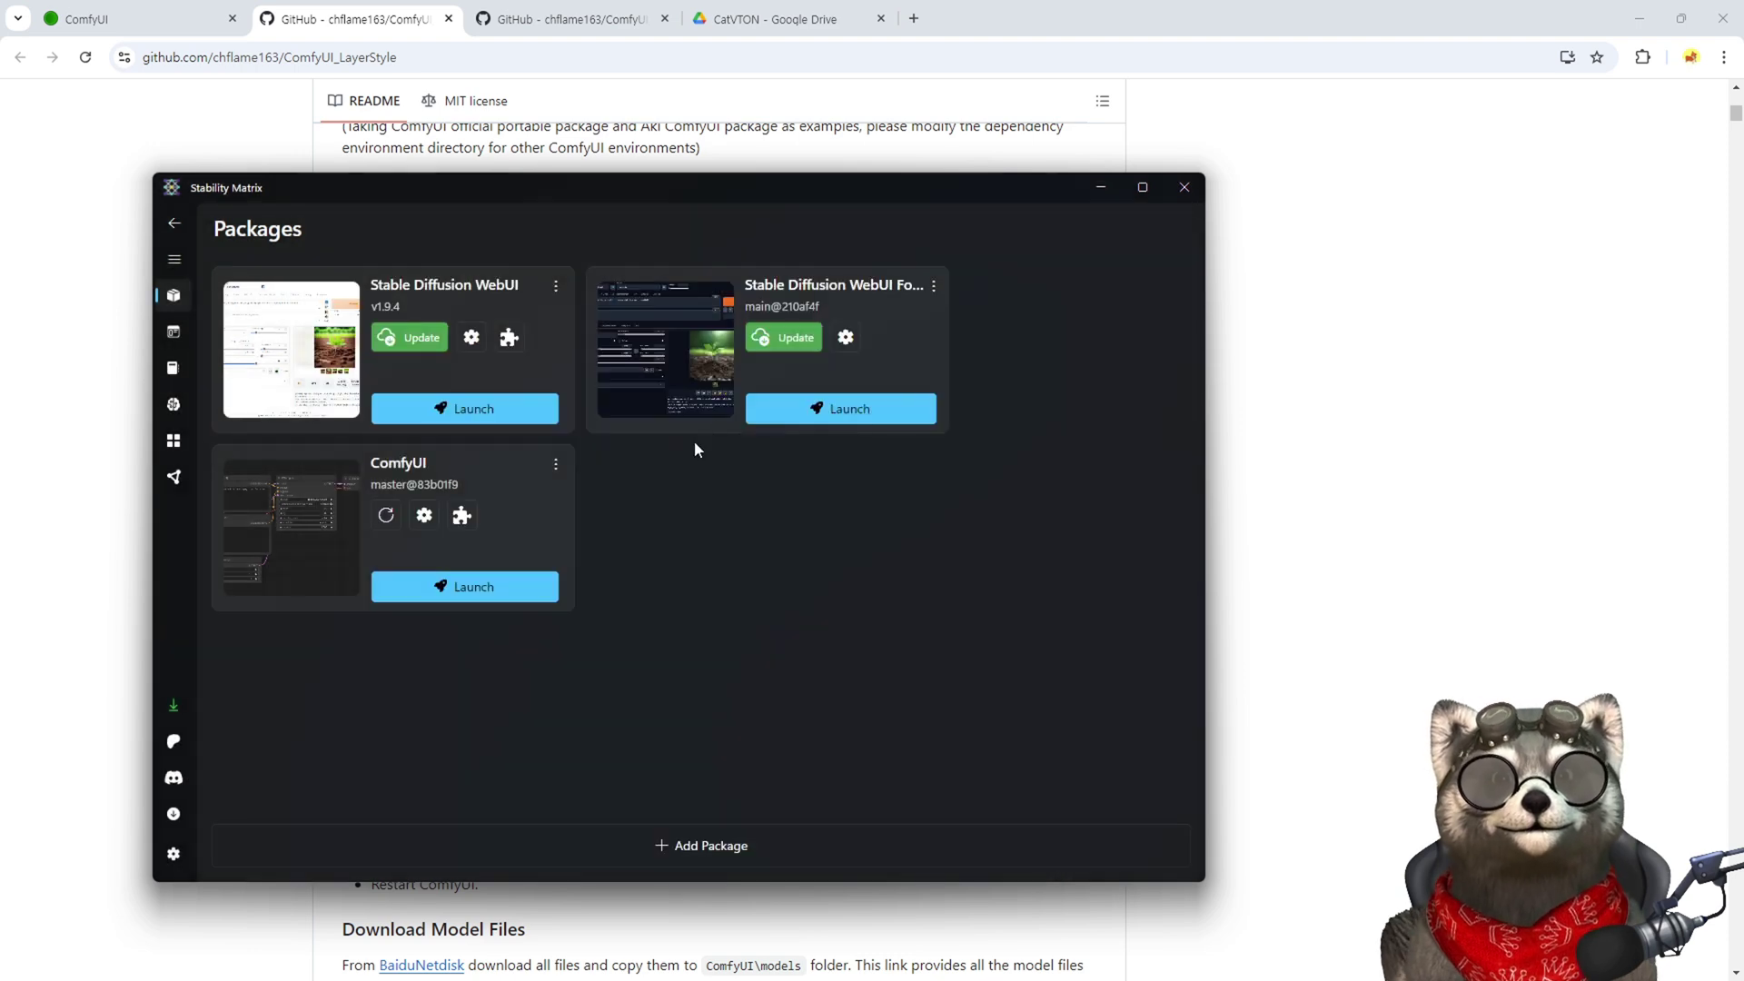
# Step: Launch the ComfyUI package, close the duplicate browser tab it opens, and reload the original ComfyUI page
pyautogui.click(465, 586)
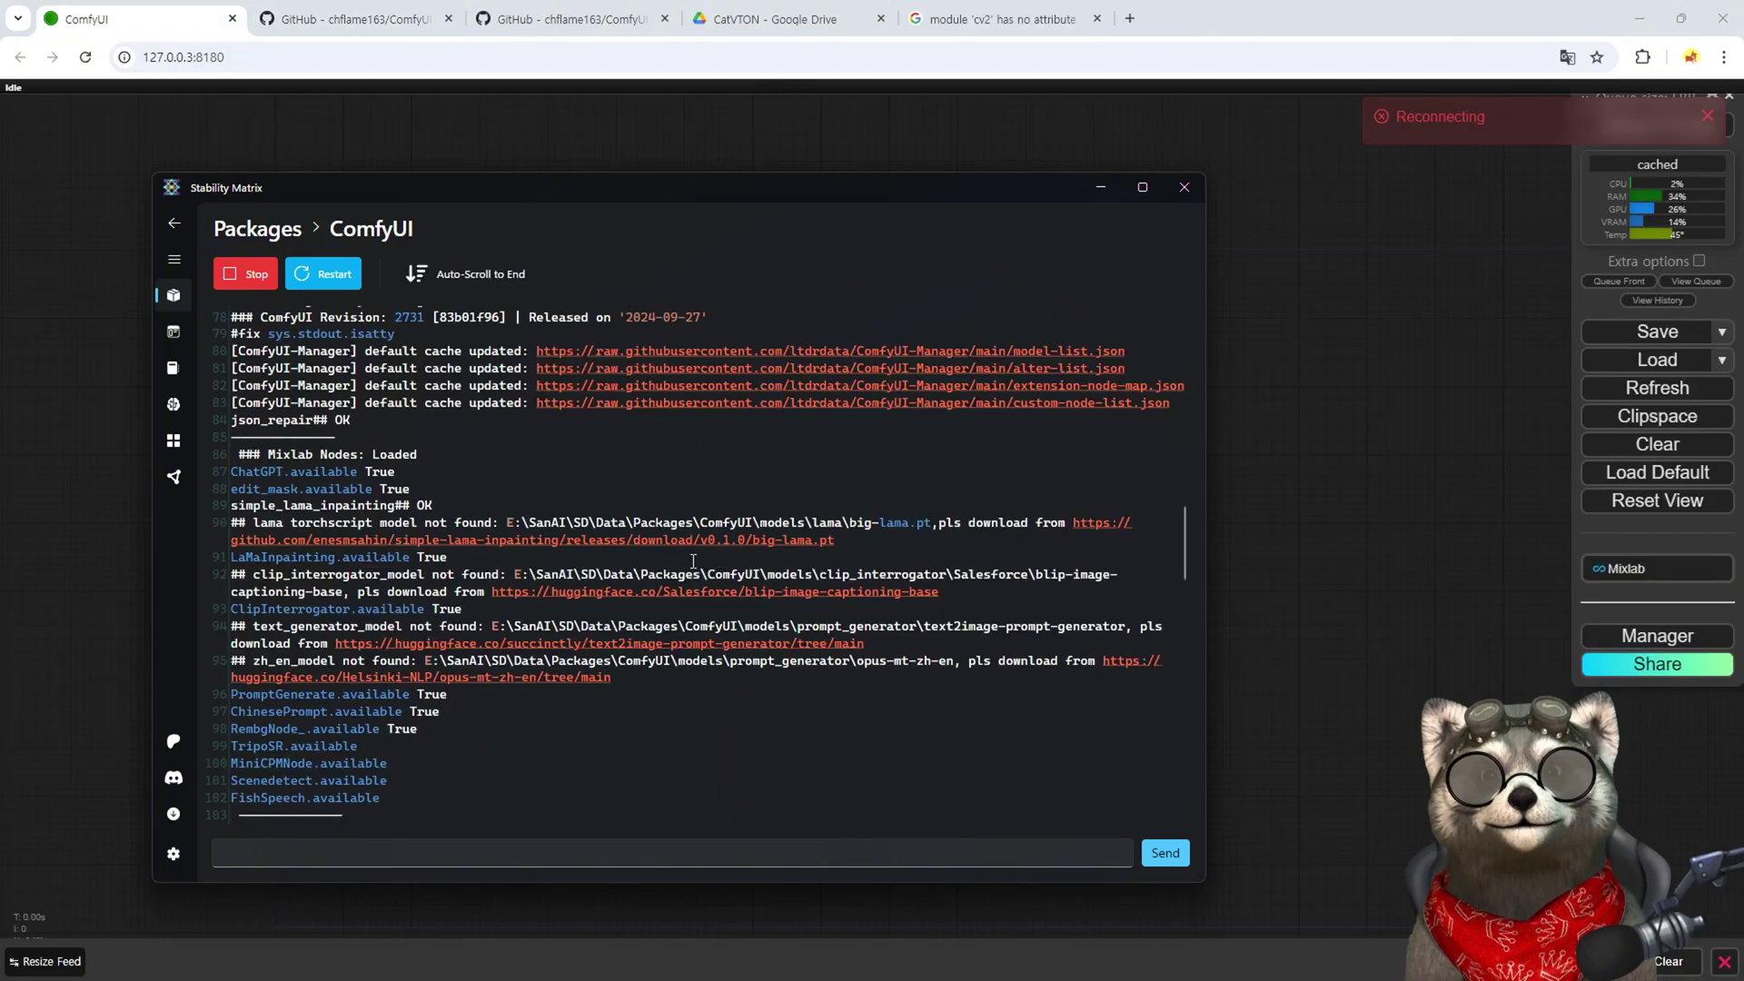
pyautogui.scroll(-2, 595, 556)
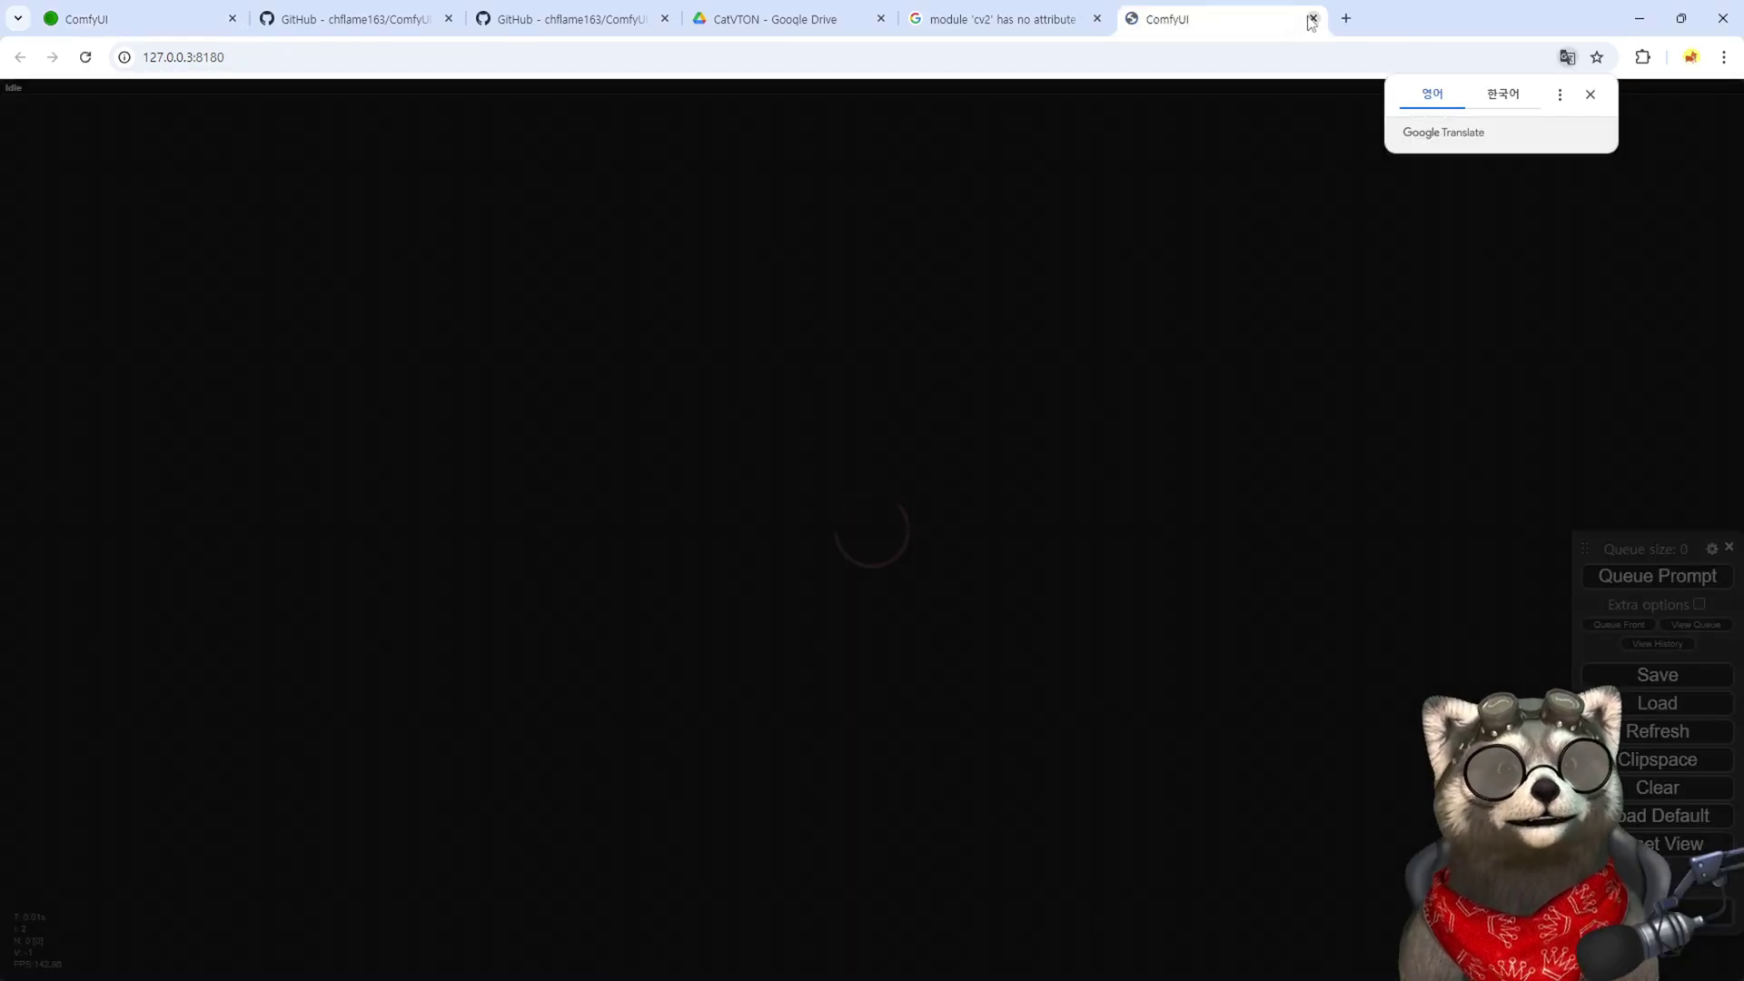
pyautogui.click(1314, 18)
pyautogui.click(218, 20)
pyautogui.press('F5')
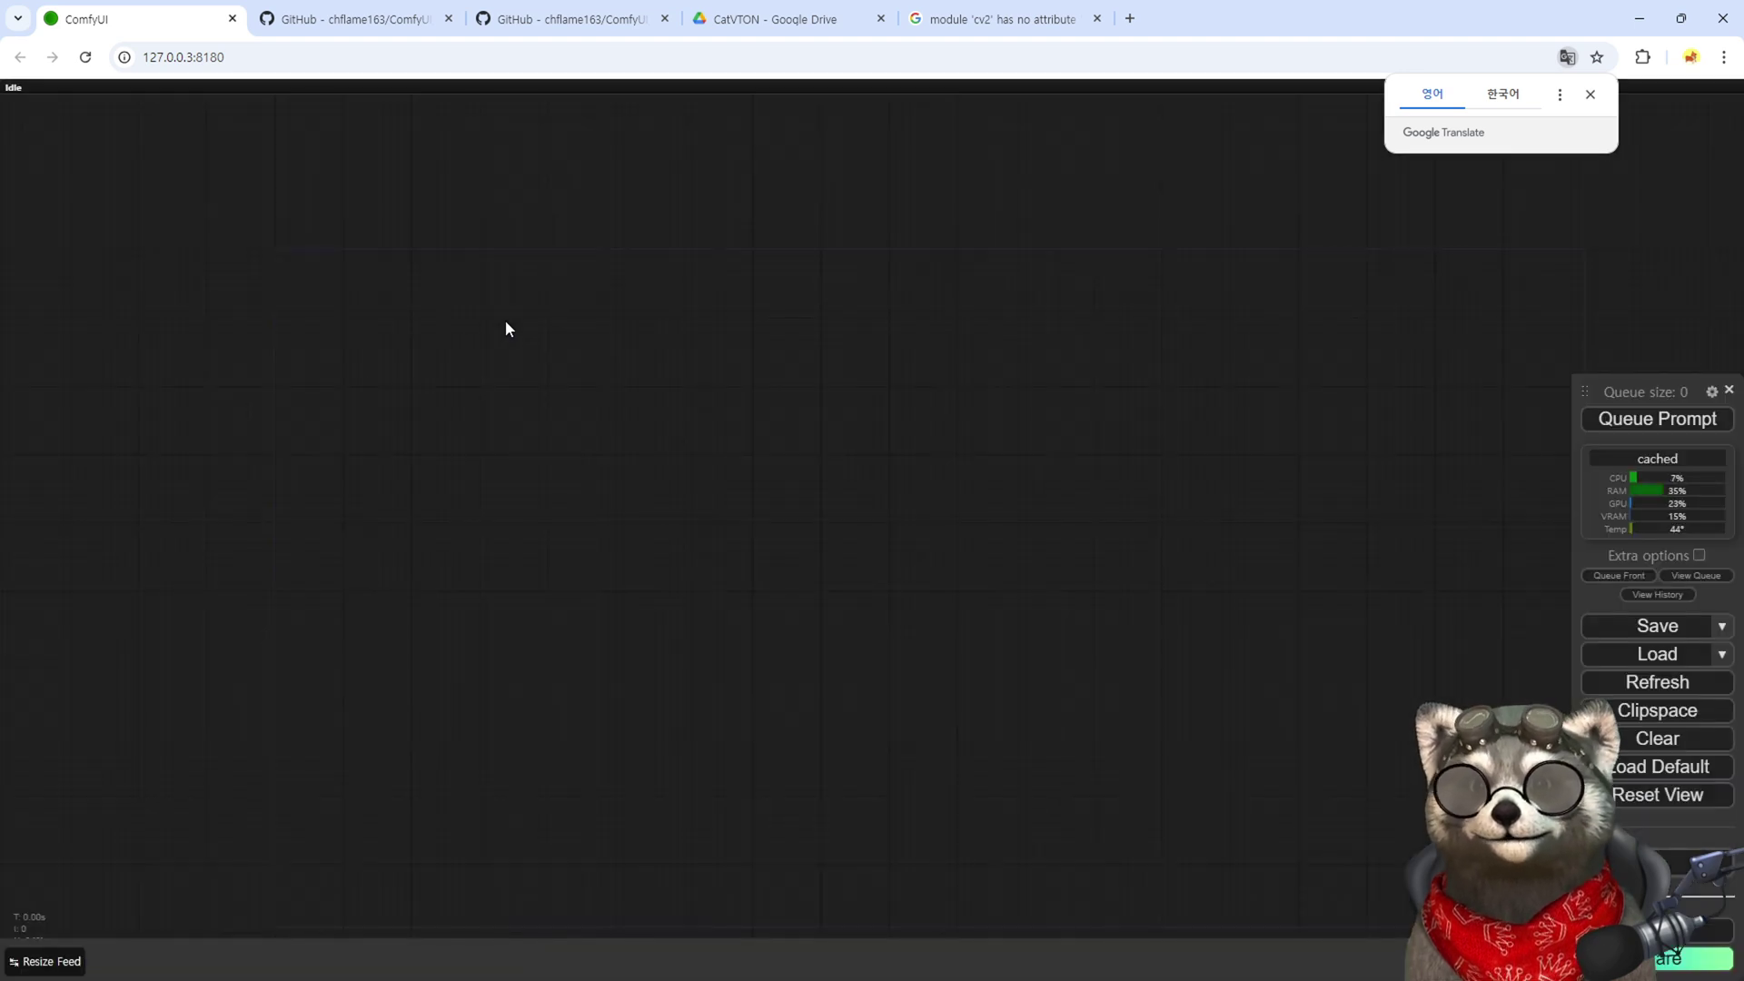
# Step: Search the node library for "segment" to check for the LayerStyle segmentation nodes, then dismiss the search
pyautogui.doubleClick(505, 320)
pyautogui.write('sem')
pyautogui.press('BackSpace')
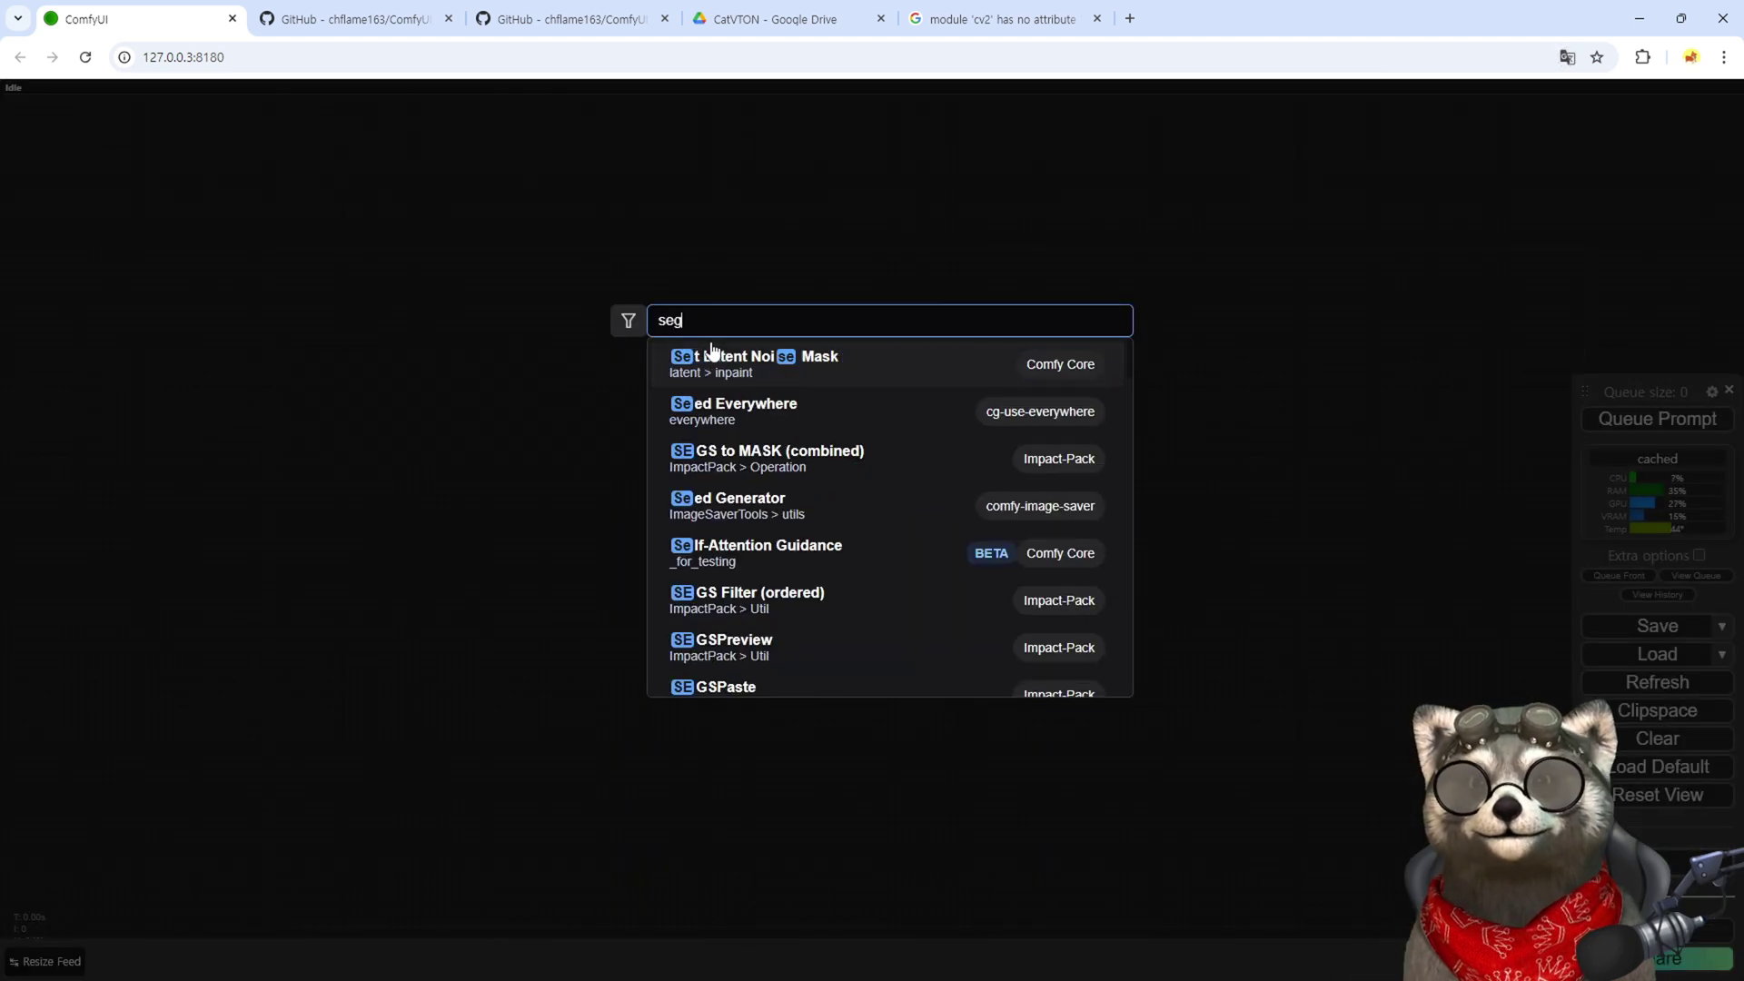
pyautogui.write('gment')
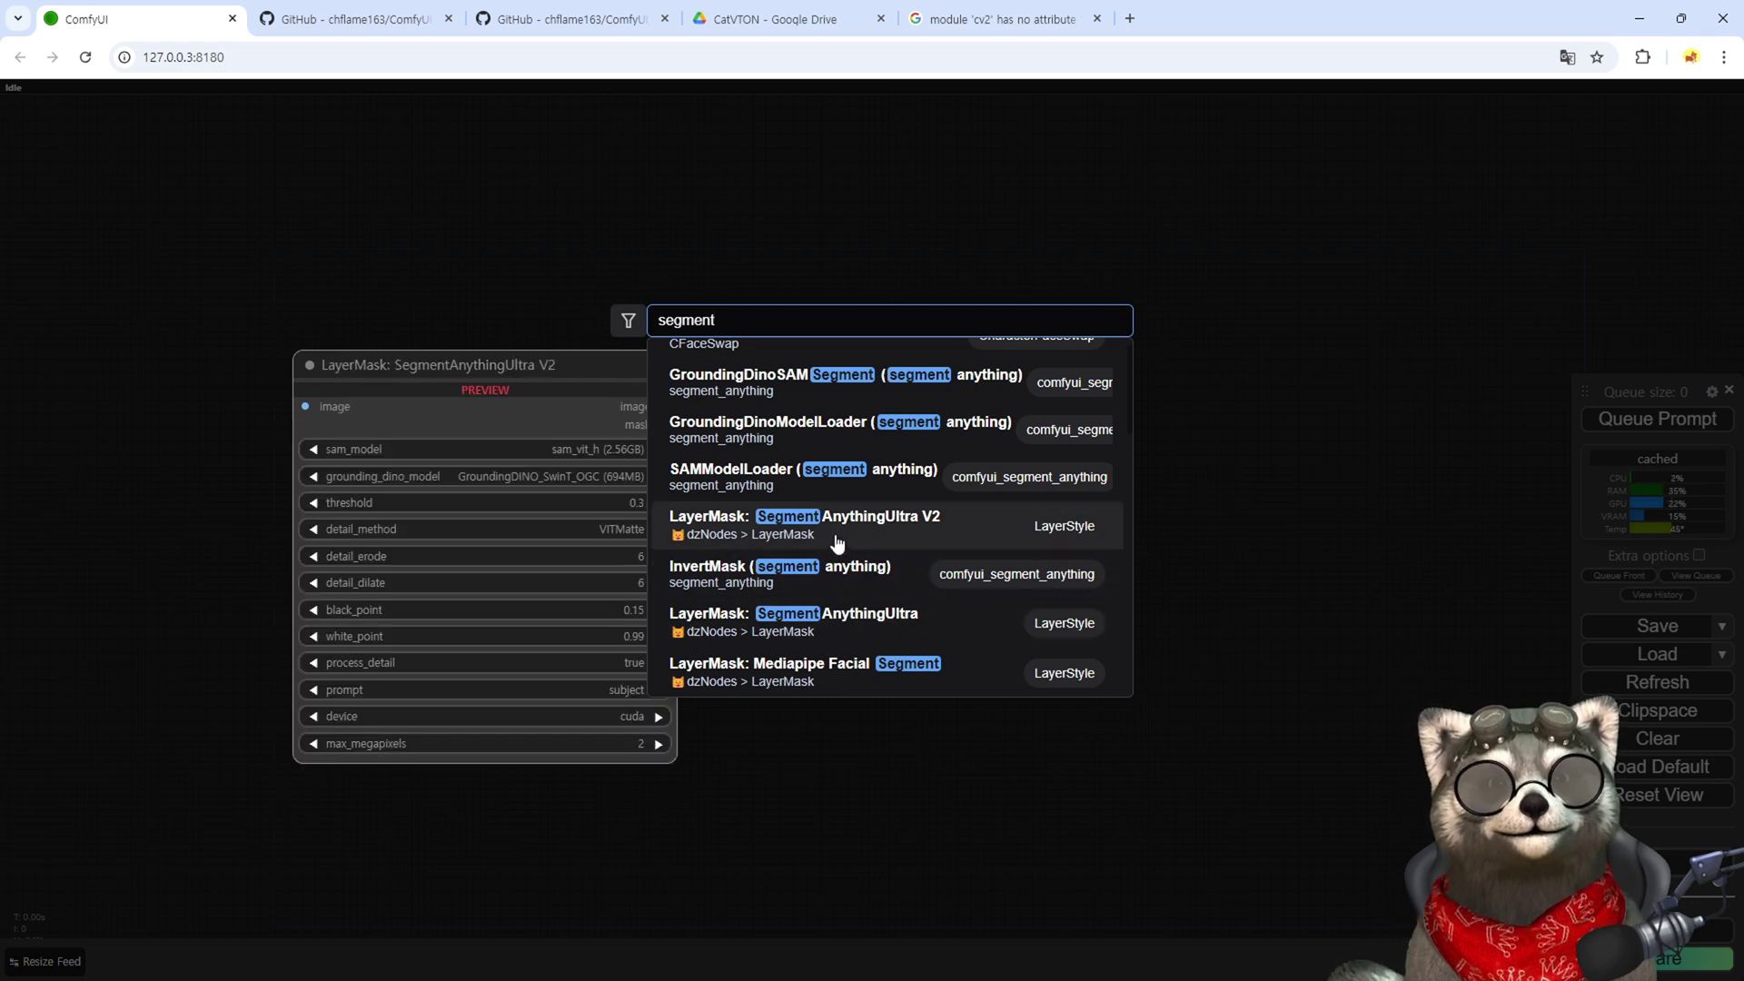
pyautogui.click(327, 286)
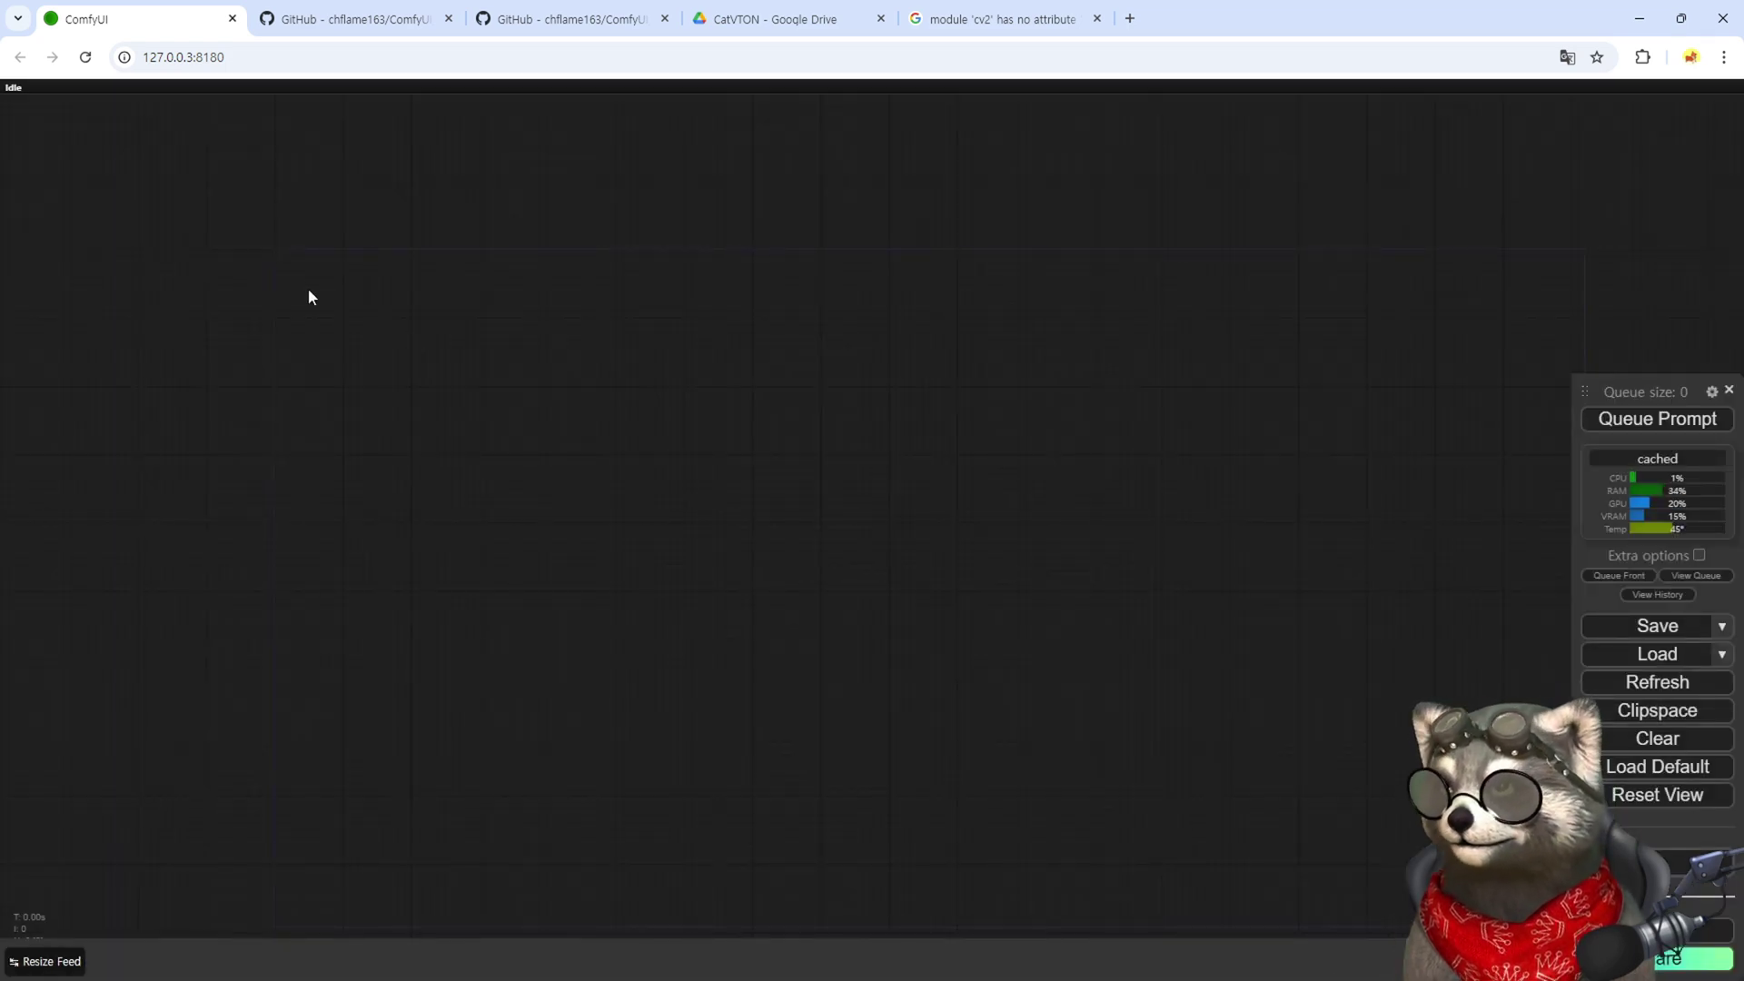
# Step: Add a Load Image node and load the model photo ComfyUI_temp_bqzpm_00005_.png into it
pyautogui.doubleClick(307, 284)
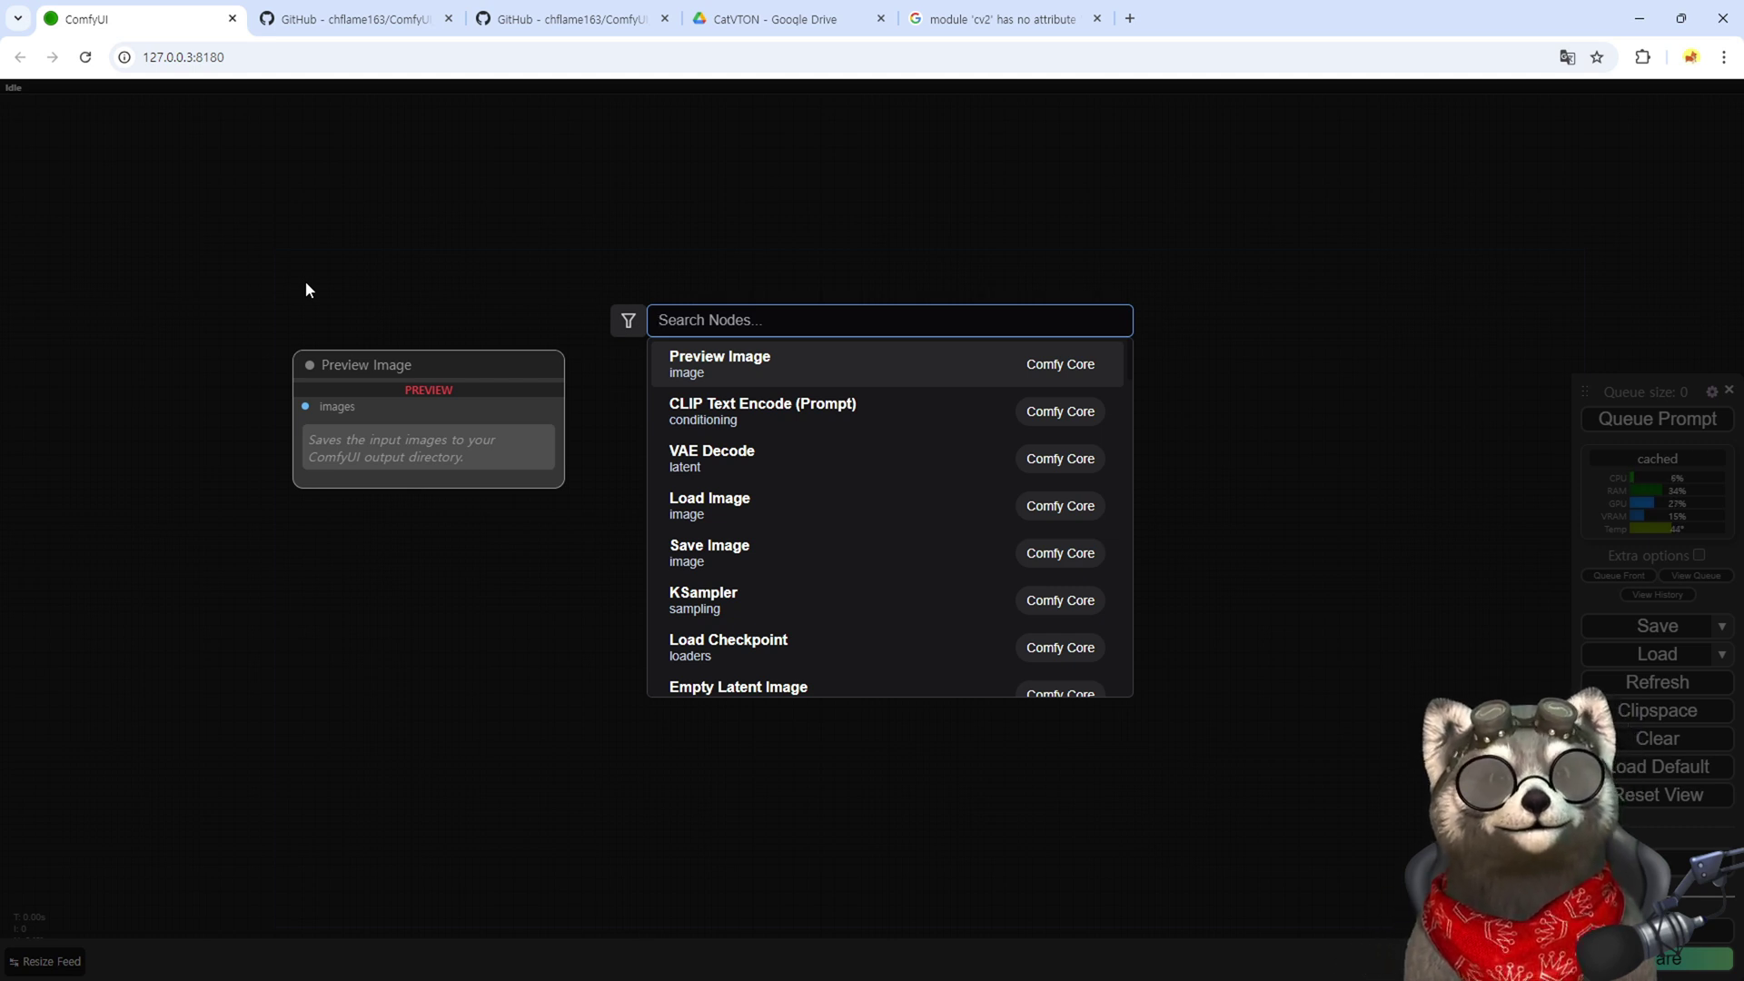
pyautogui.write('load')
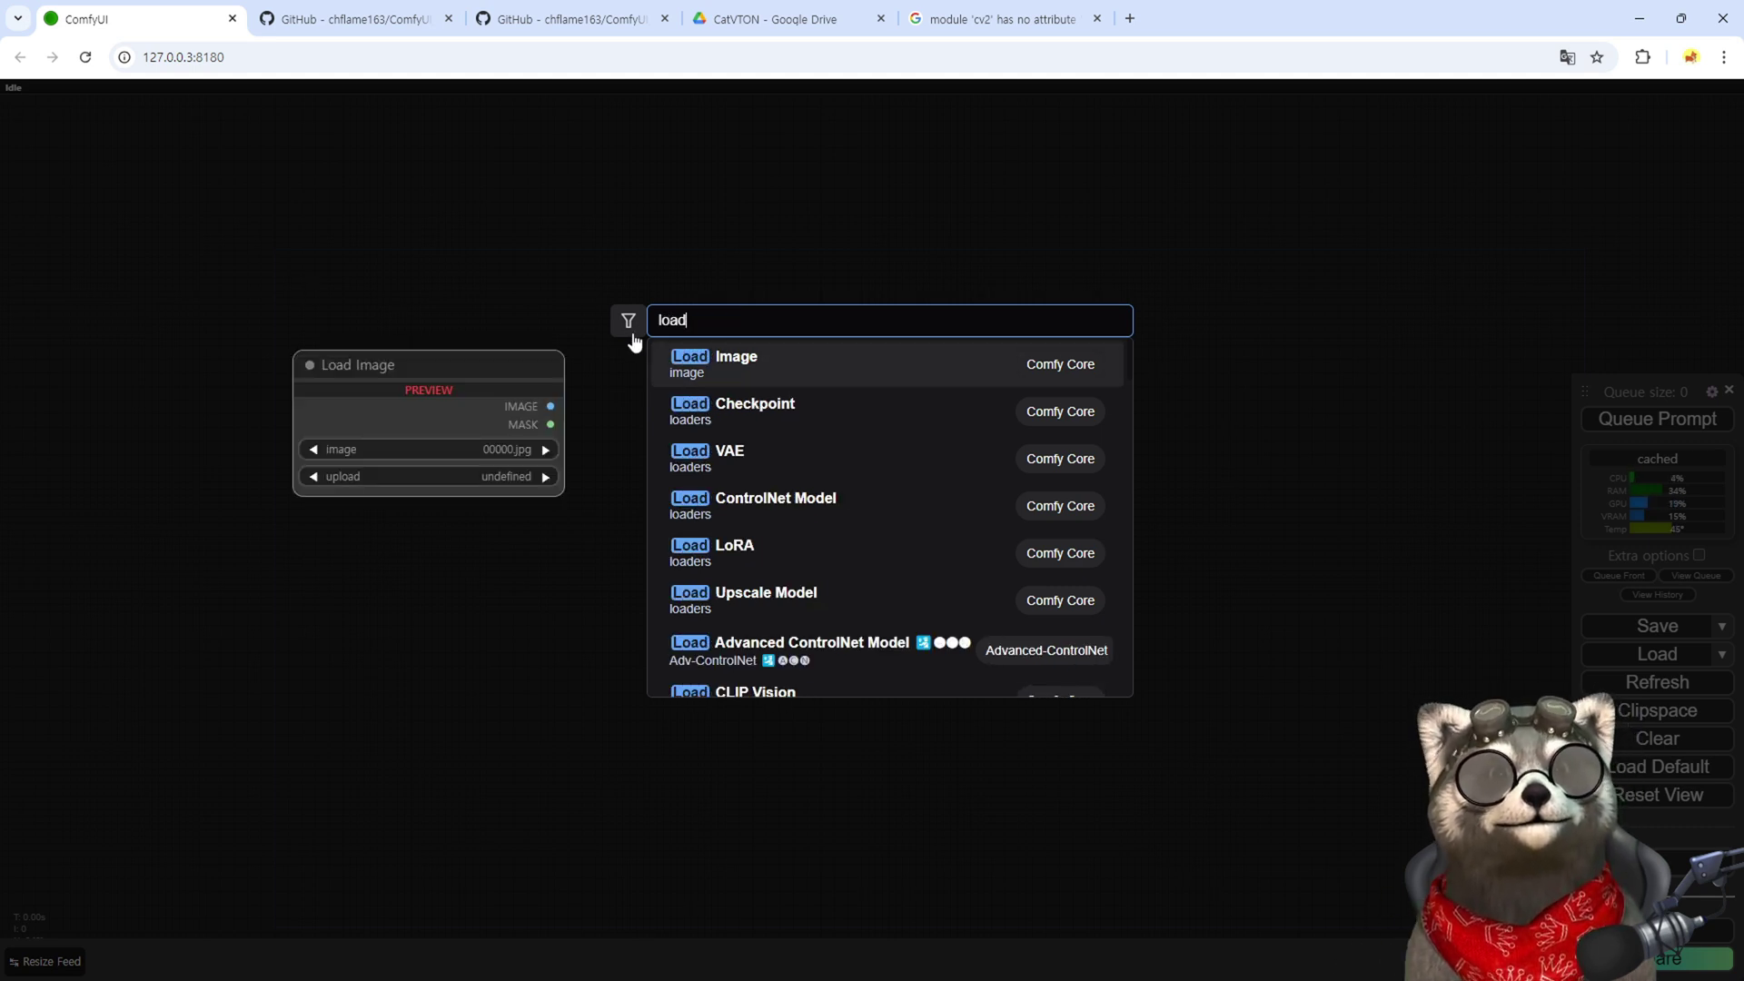
pyautogui.press('Return')
pyautogui.click(430, 336)
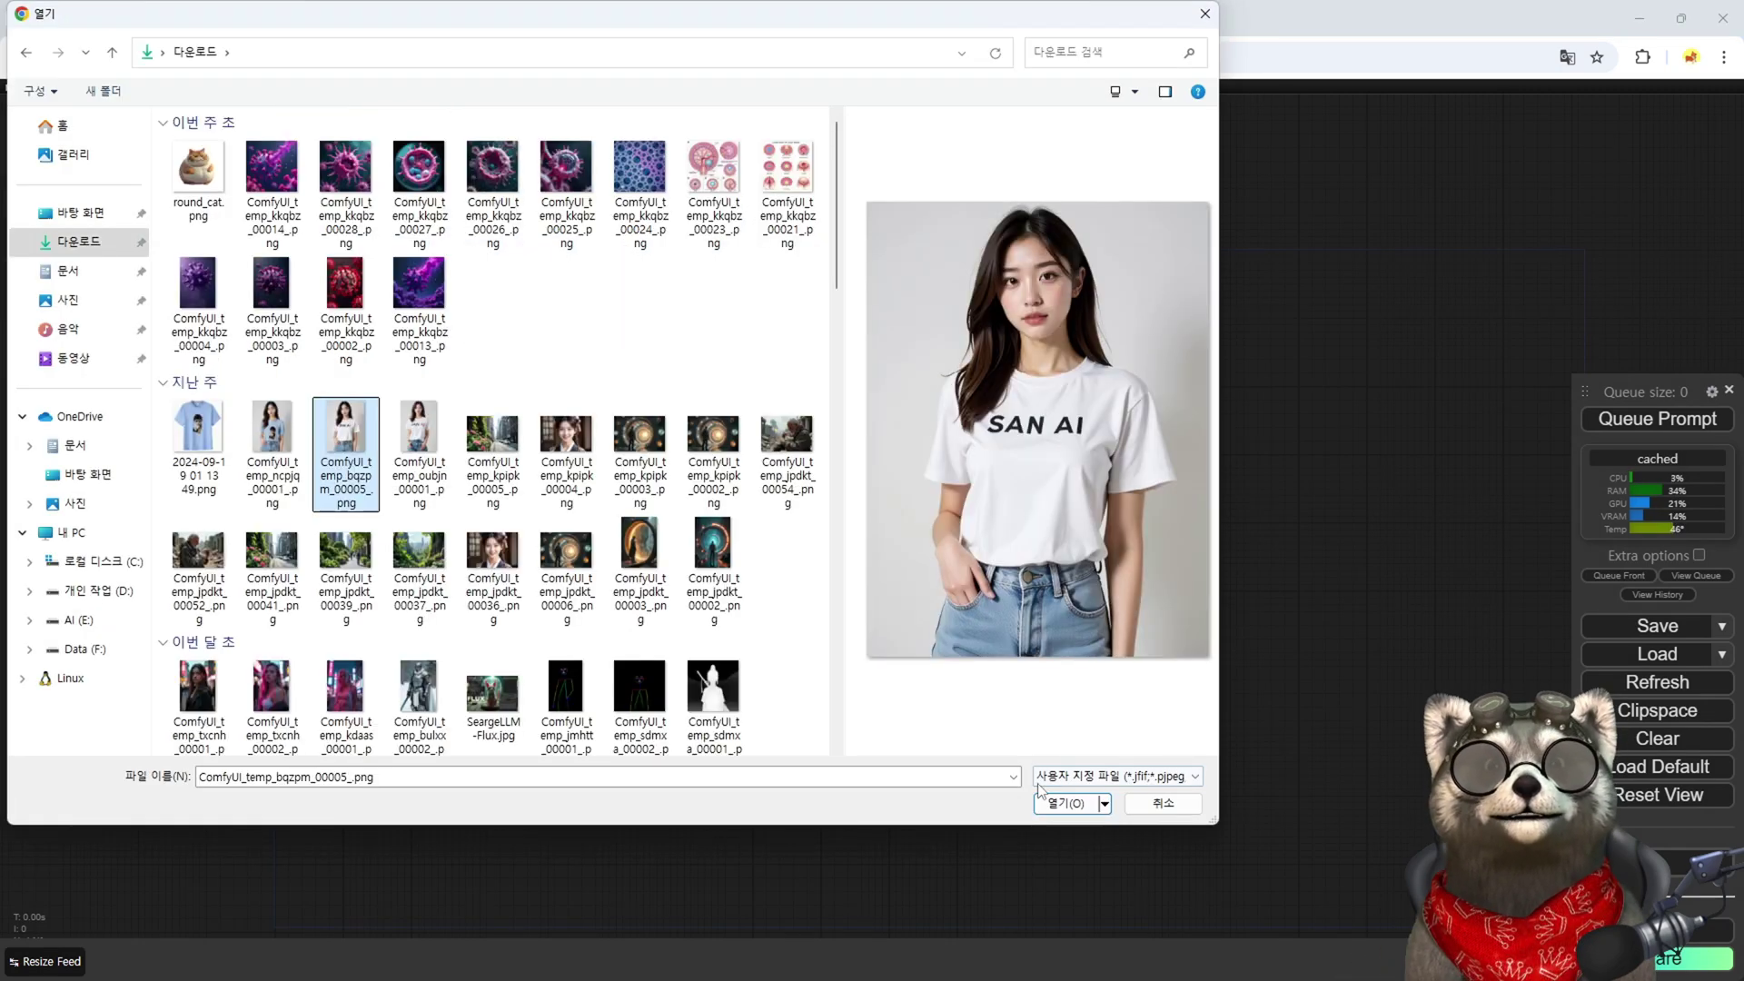
pyautogui.doubleClick(346, 450)
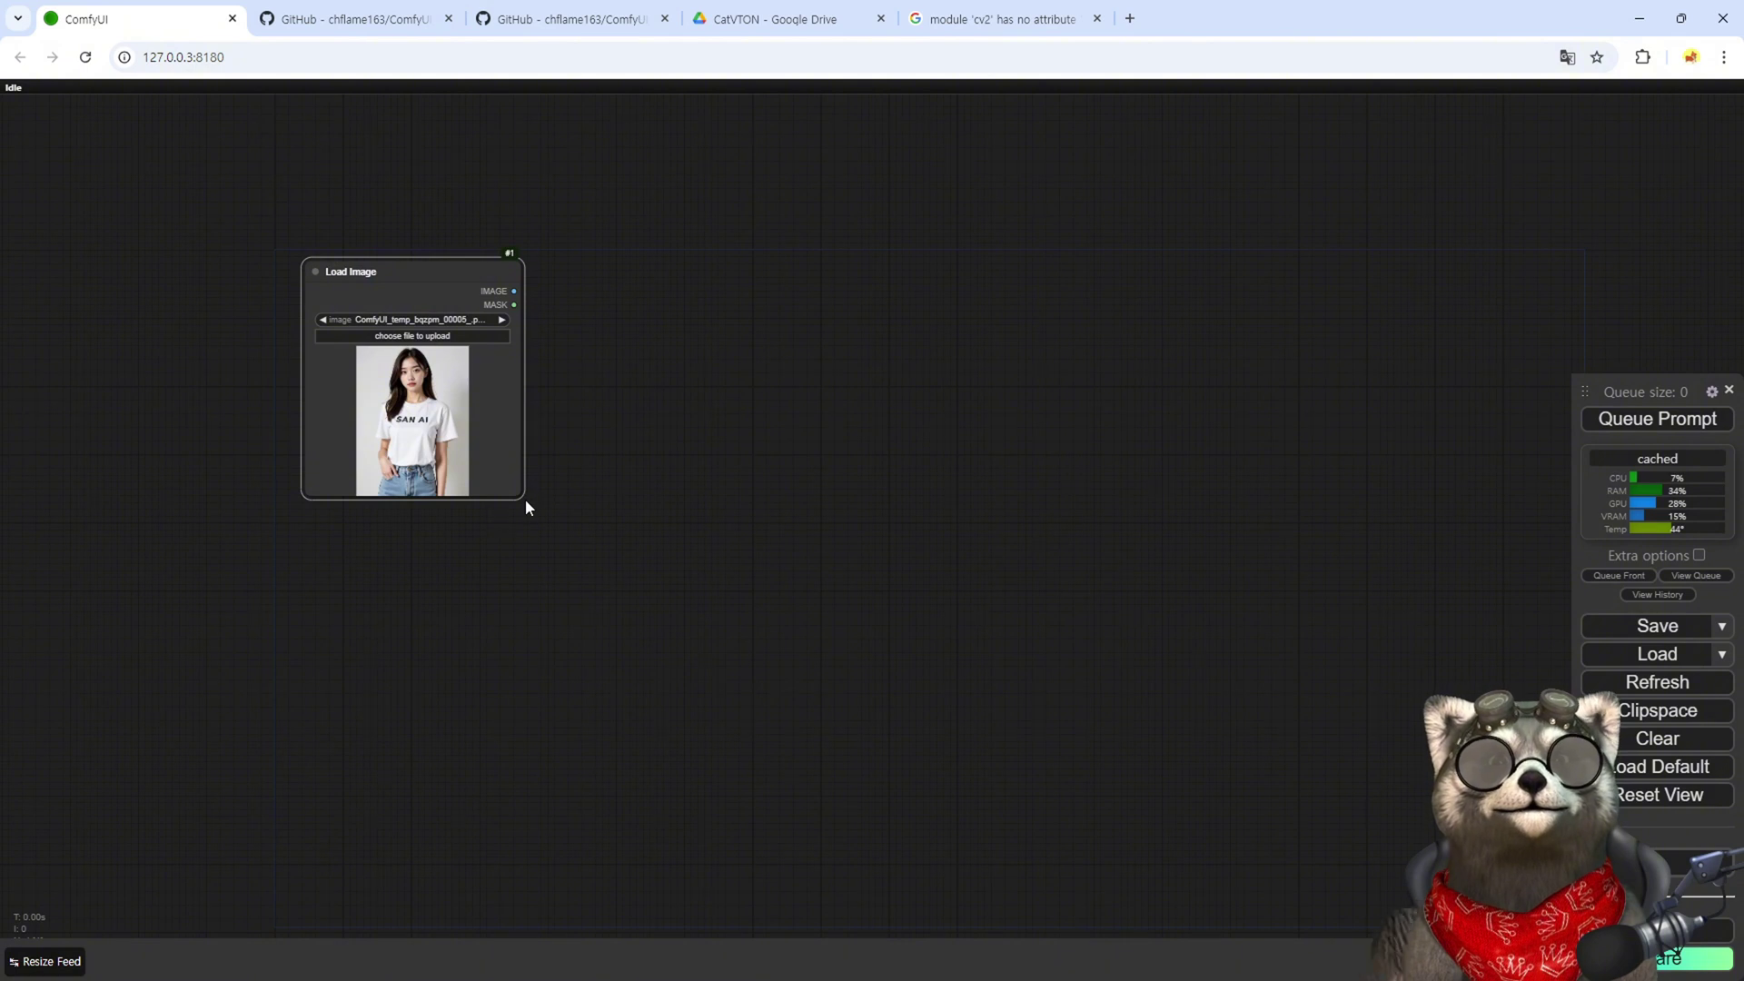
# Step: Enlarge the Load Image node to show the photo at a bigger size and shift the node slightly left
pyautogui.moveTo(518, 495); pyautogui.dragTo(635, 790)
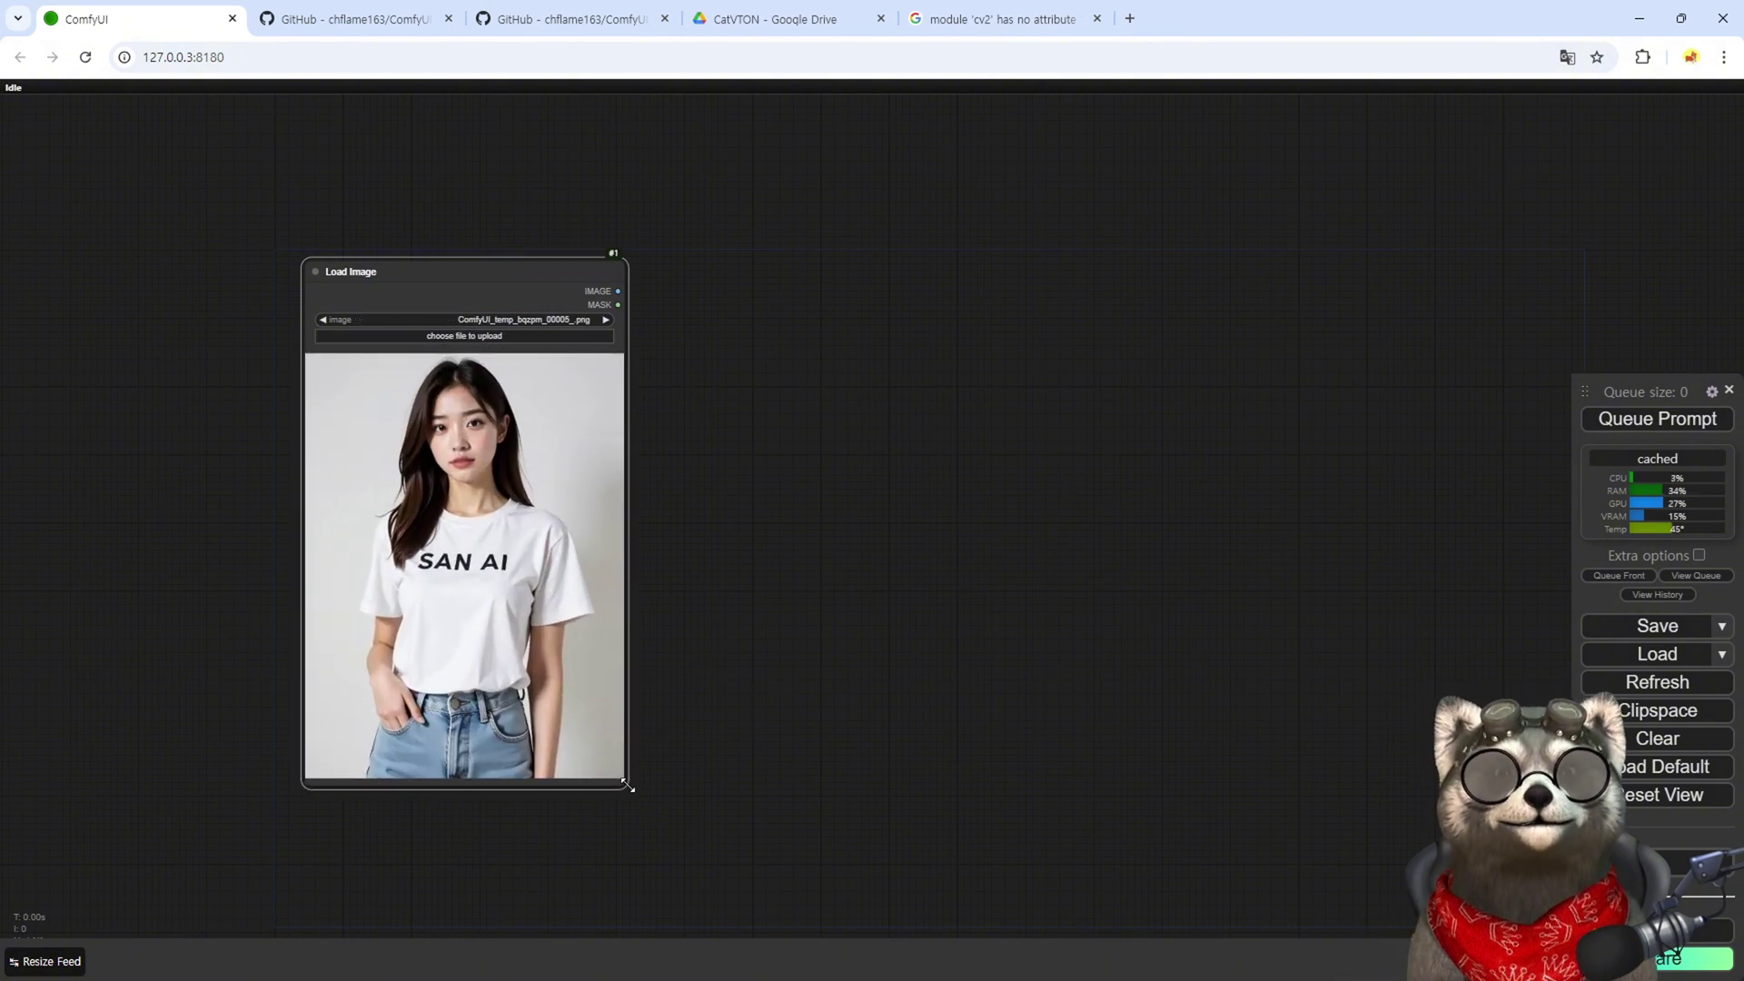
pyautogui.moveTo(690, 674); pyautogui.dragTo(722, 567)
pyautogui.scroll(-2, 745, 571)
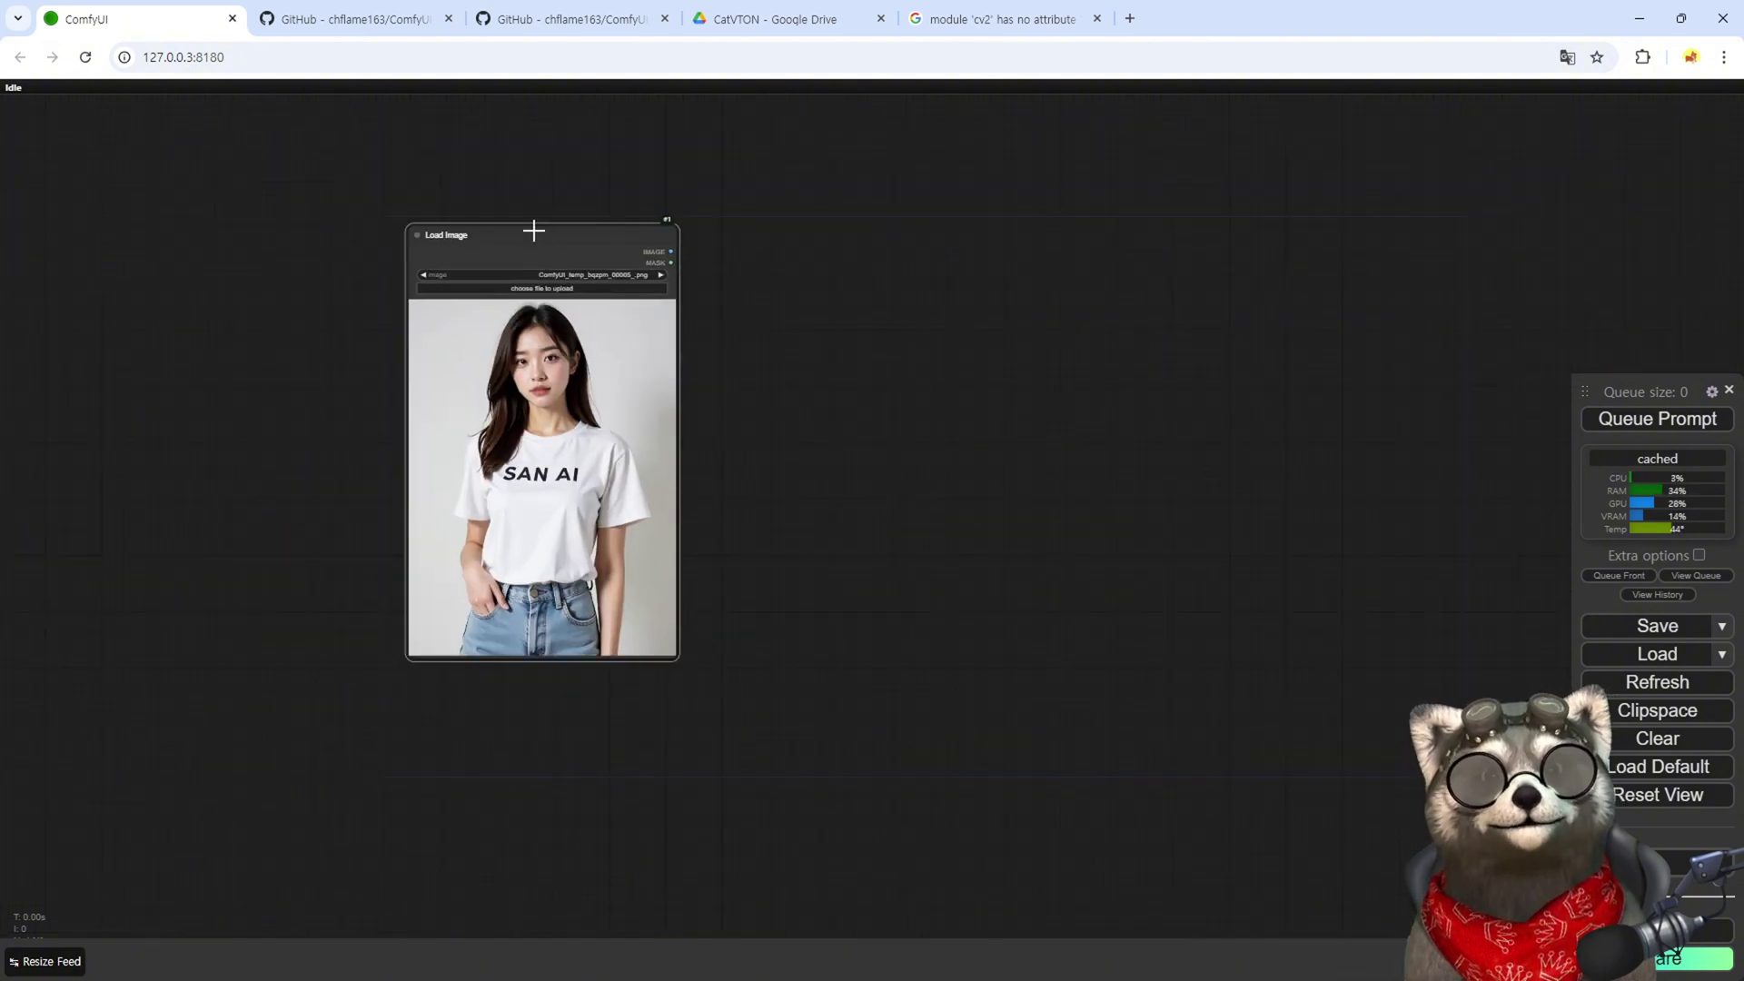
pyautogui.moveTo(533, 231); pyautogui.dragTo(518, 231)
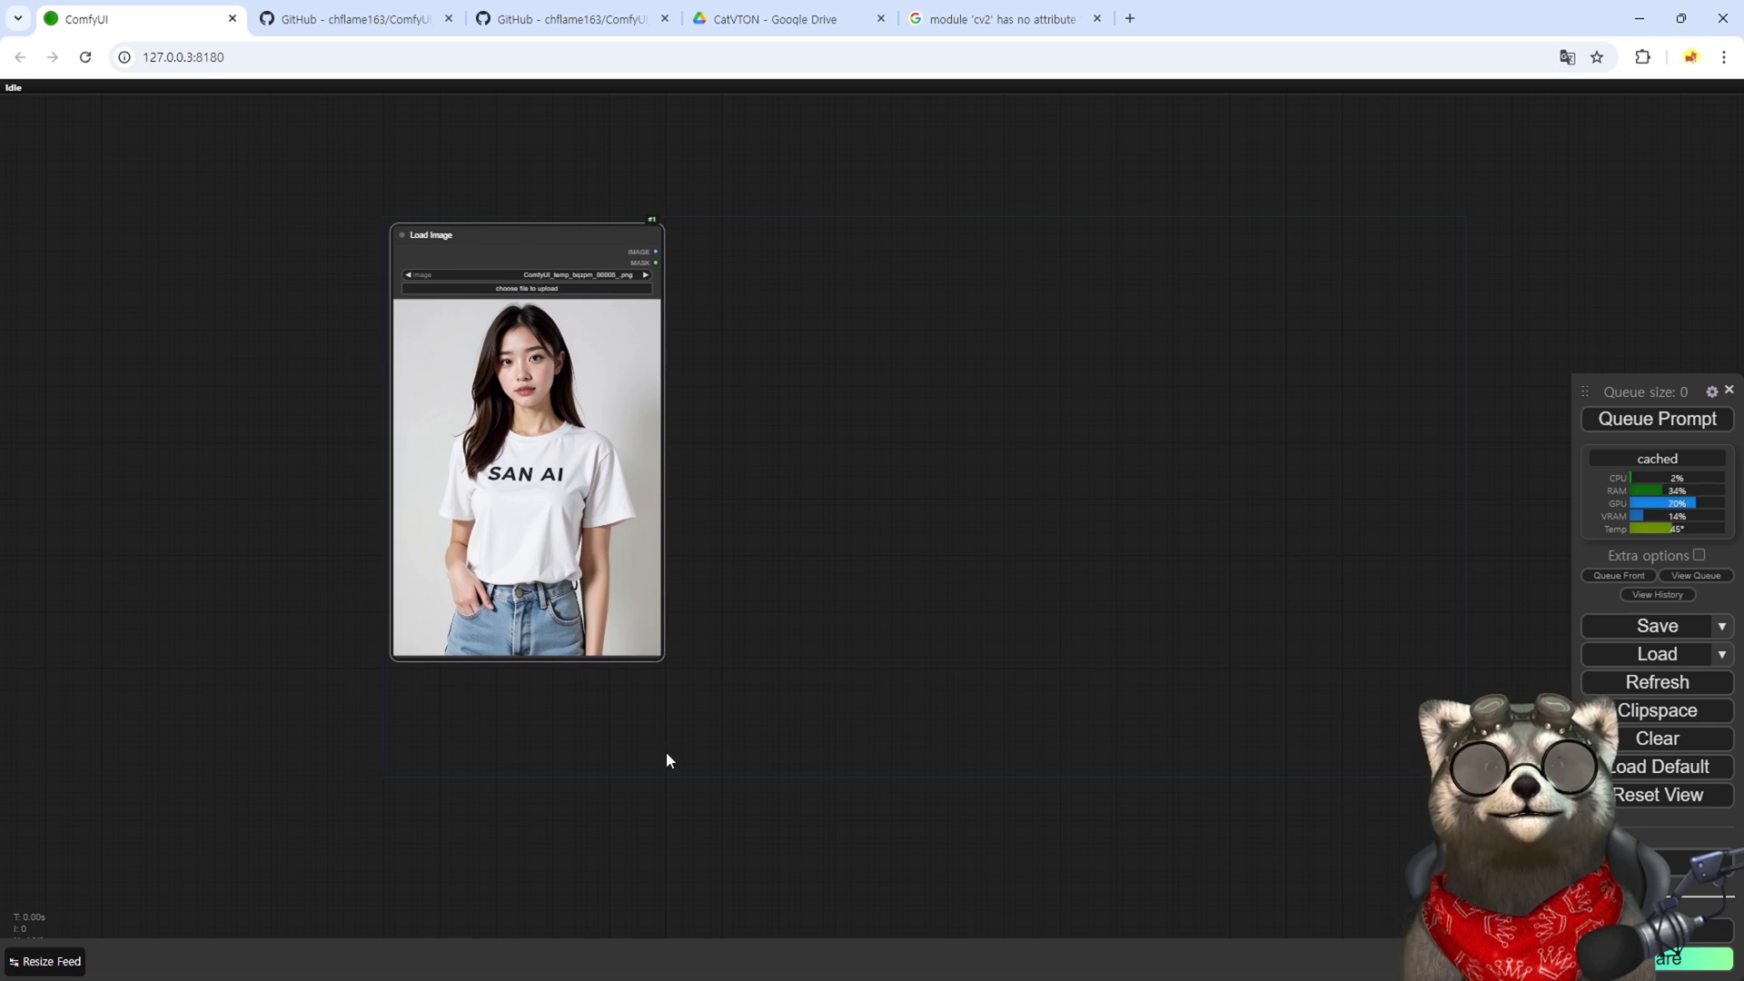
# Step: Duplicate the Load Image node below the original and load the black T-shirt image 24083449_54173465_2048.jpg into the copy
pyautogui.moveTo(666, 759); pyautogui.dragTo(679, 729)
pyautogui.click(570, 261)
pyautogui.moveTo(570, 261); pyautogui.dragTo(599, 707)
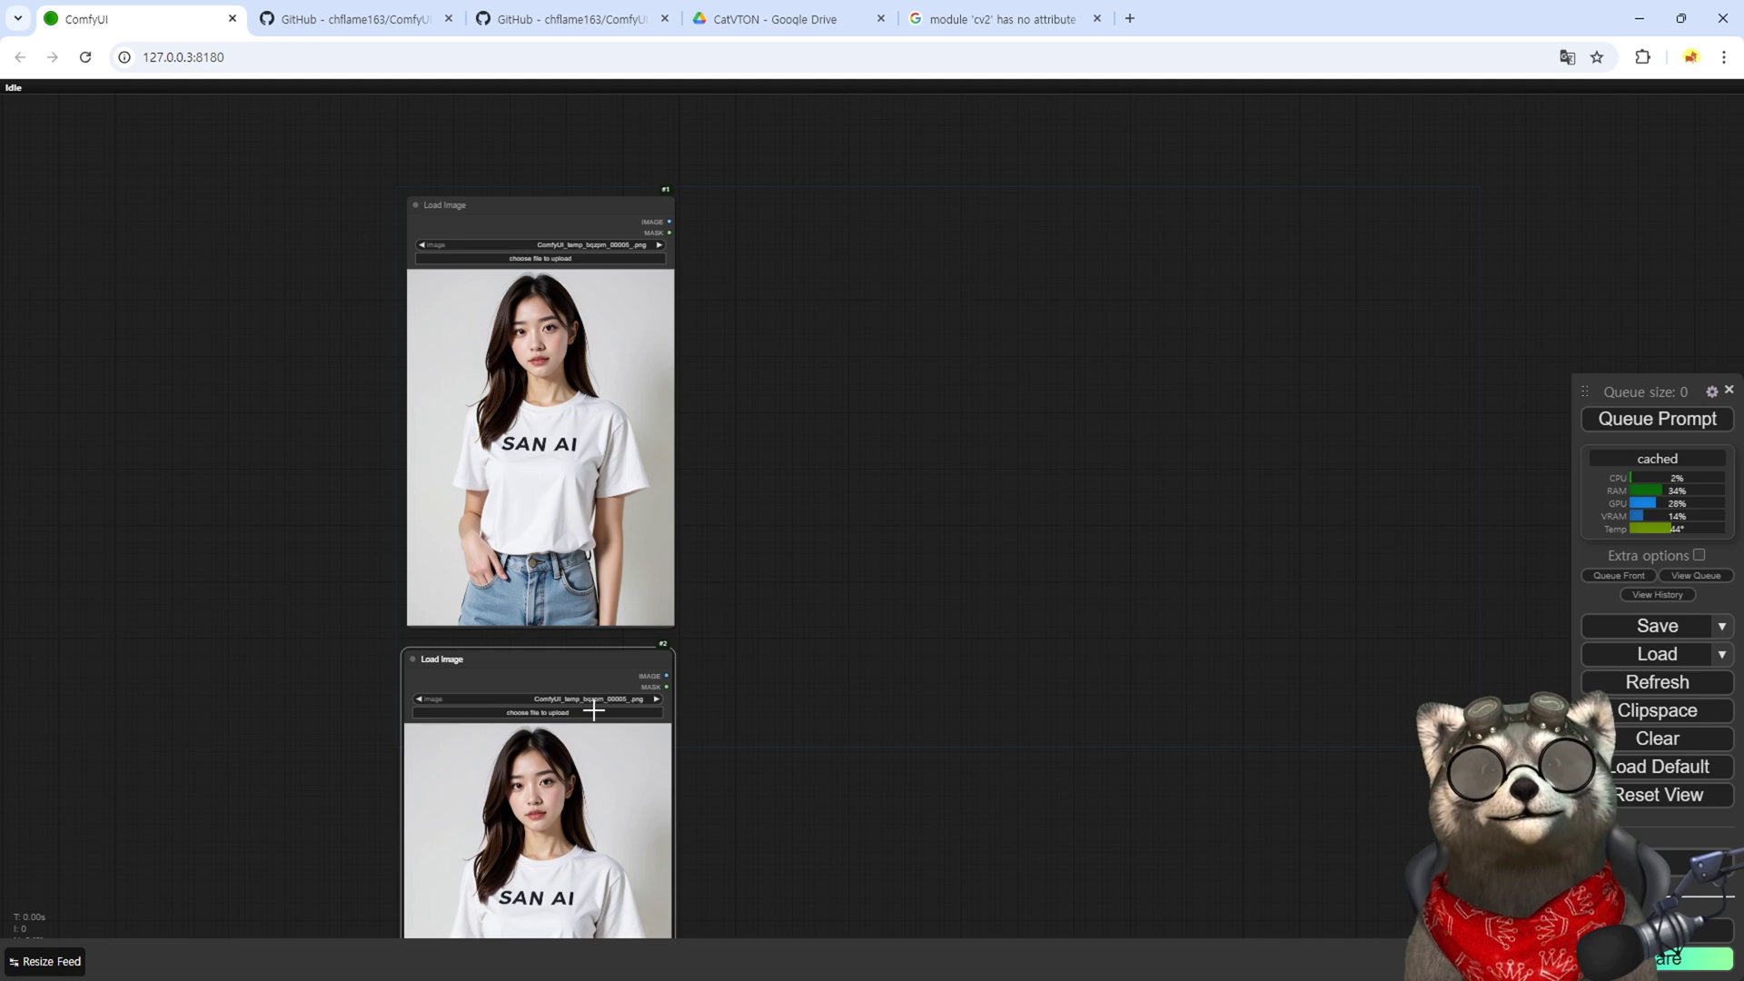
pyautogui.click(594, 711)
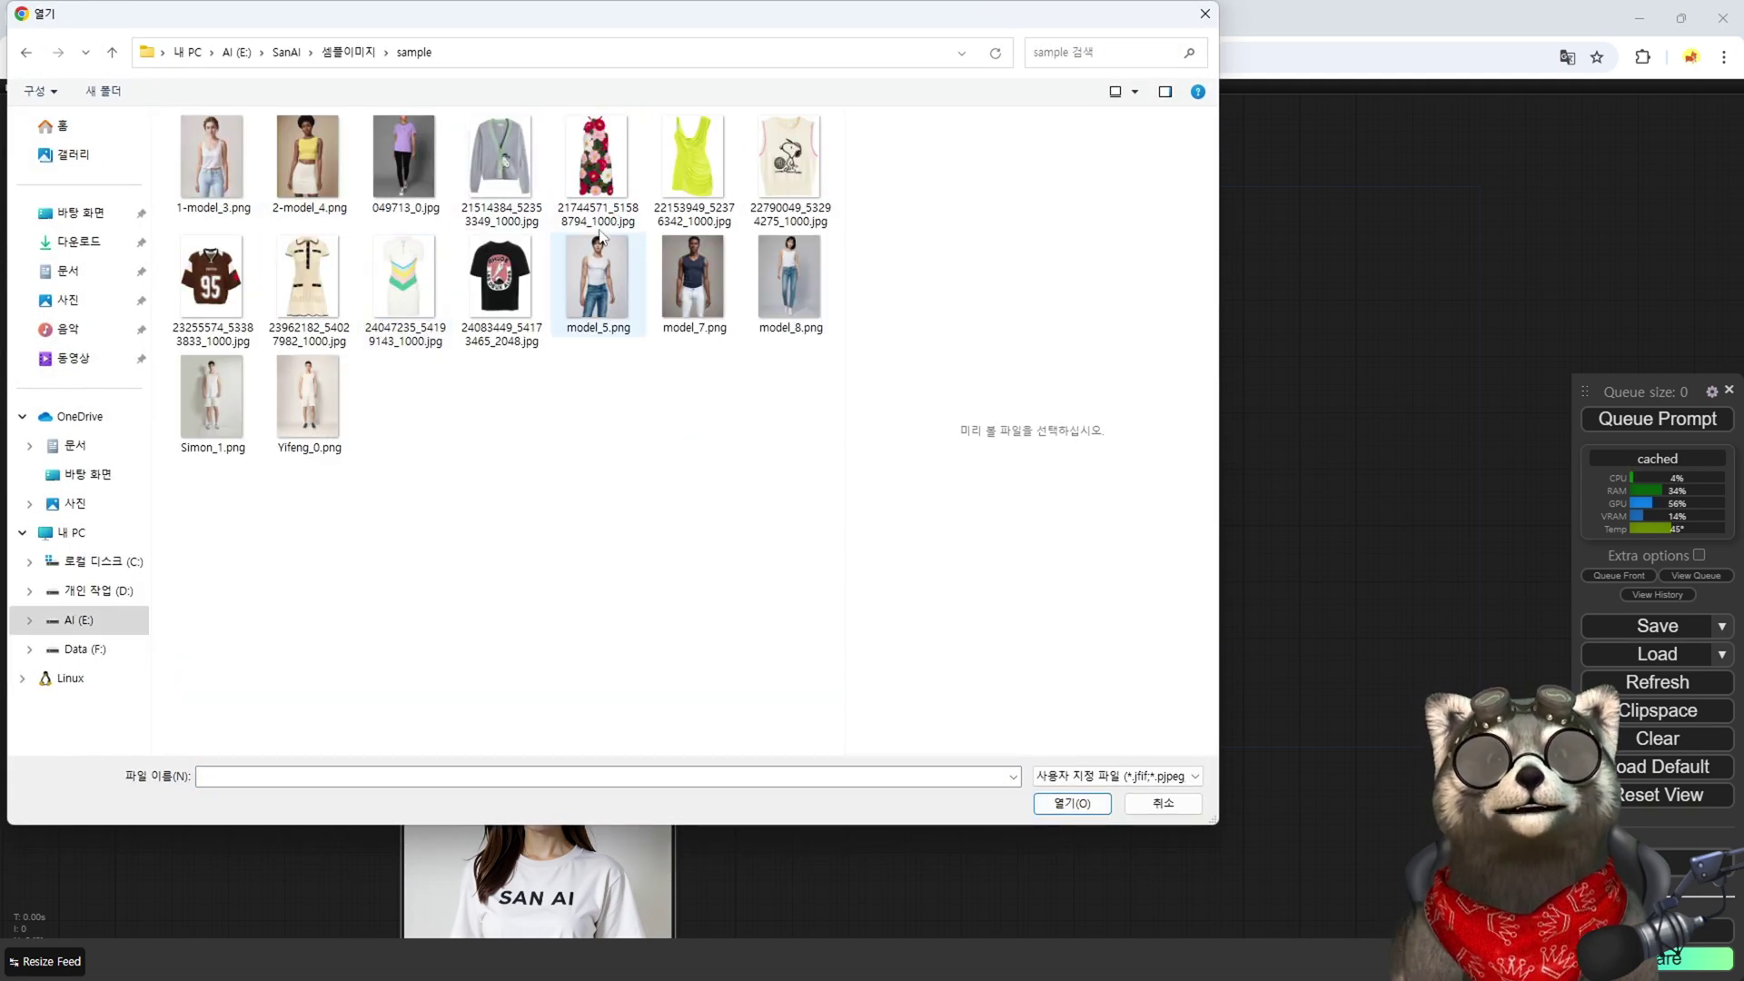
pyautogui.click(501, 283)
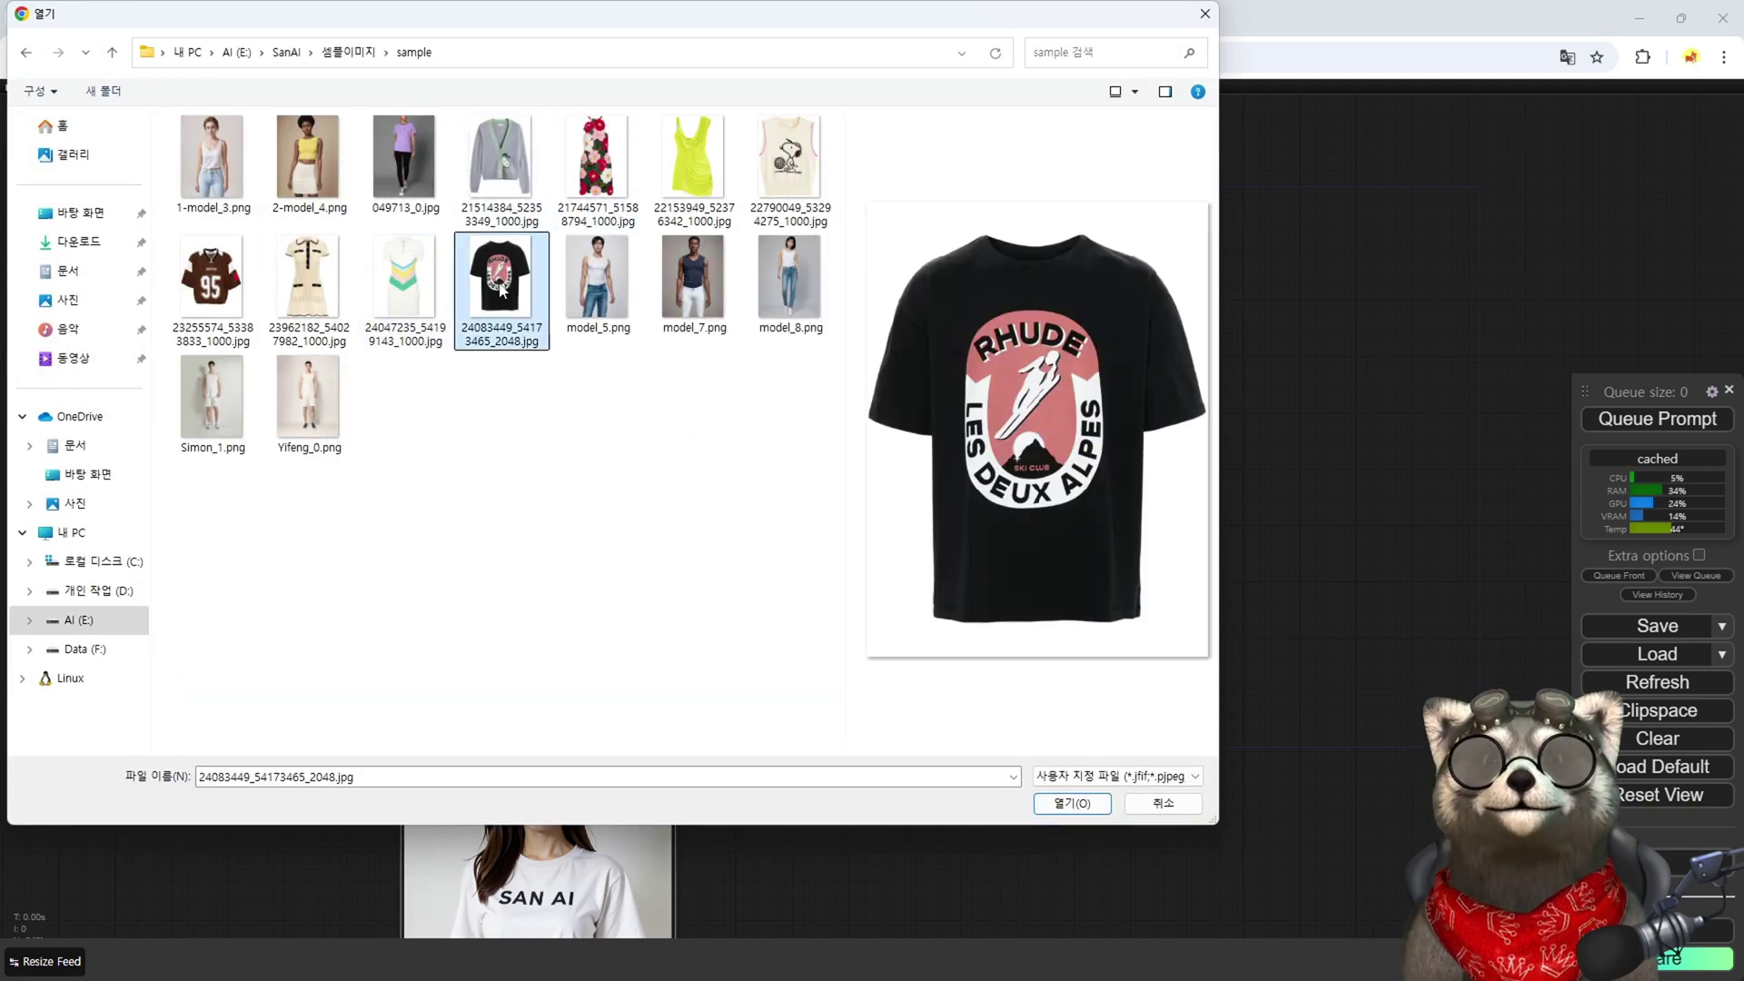
pyautogui.click(1073, 804)
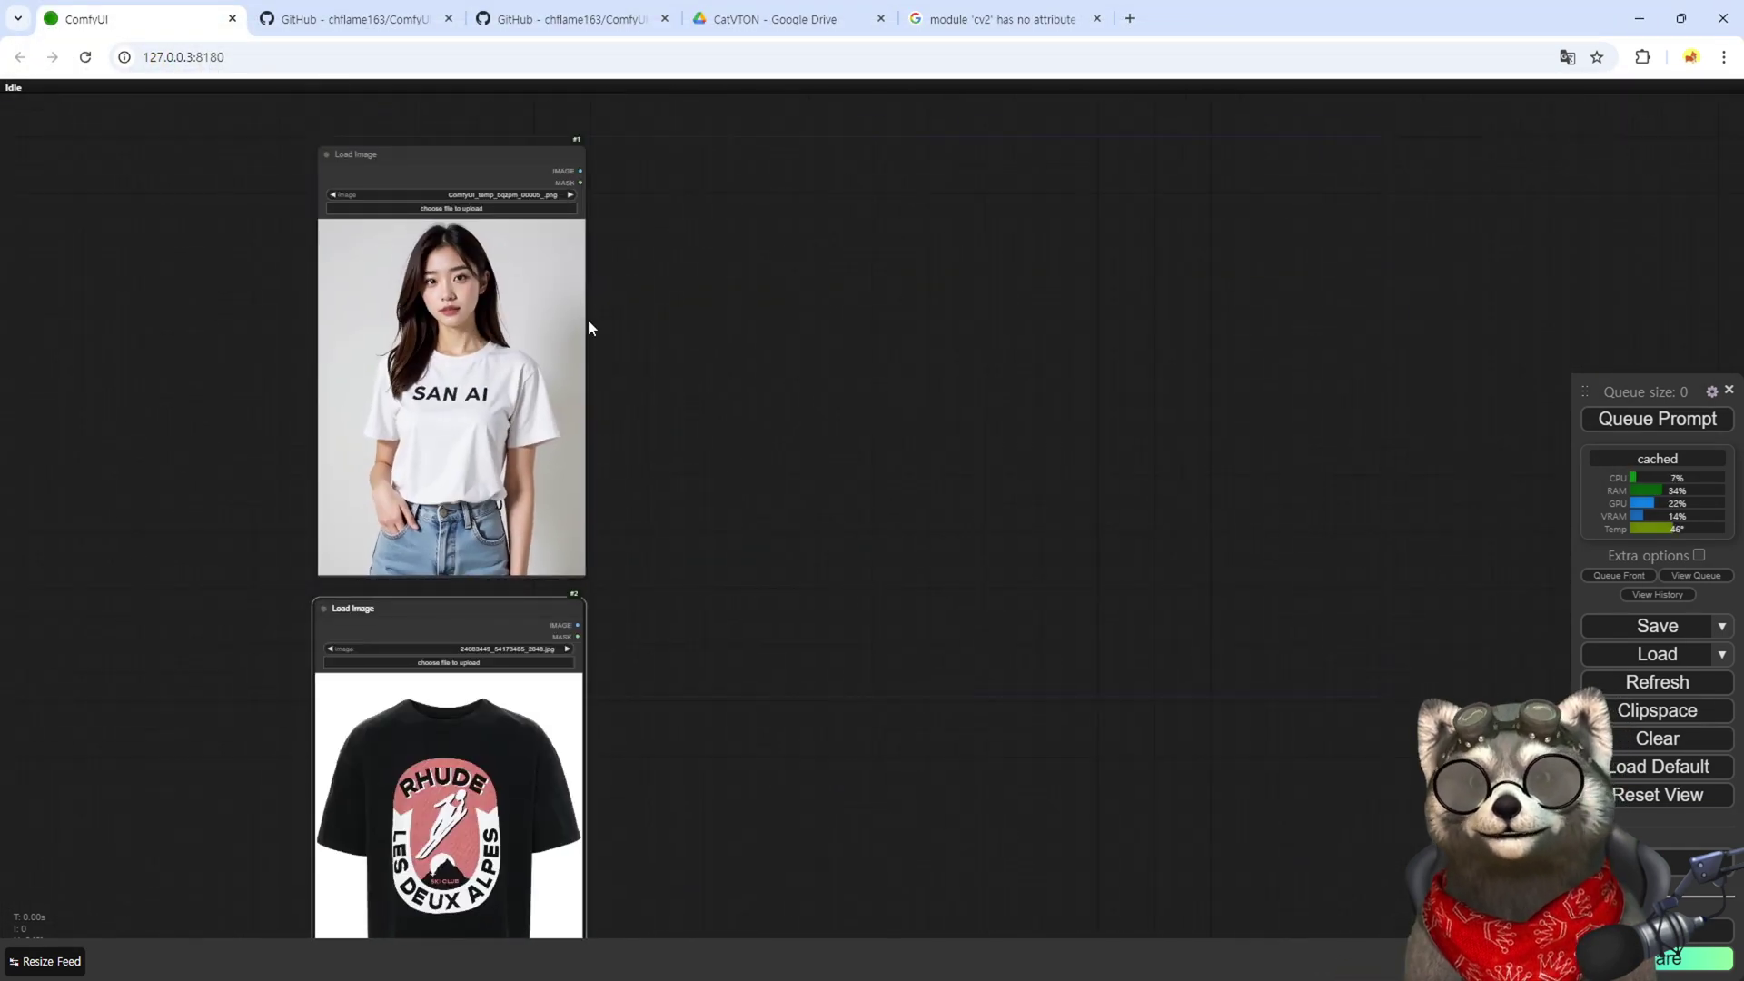
# Step: Search for "segment" and add a LayerMask: SegmentAnythingUltra V2 node beside the model photo
pyautogui.doubleClick(589, 327)
pyautogui.write('segment')
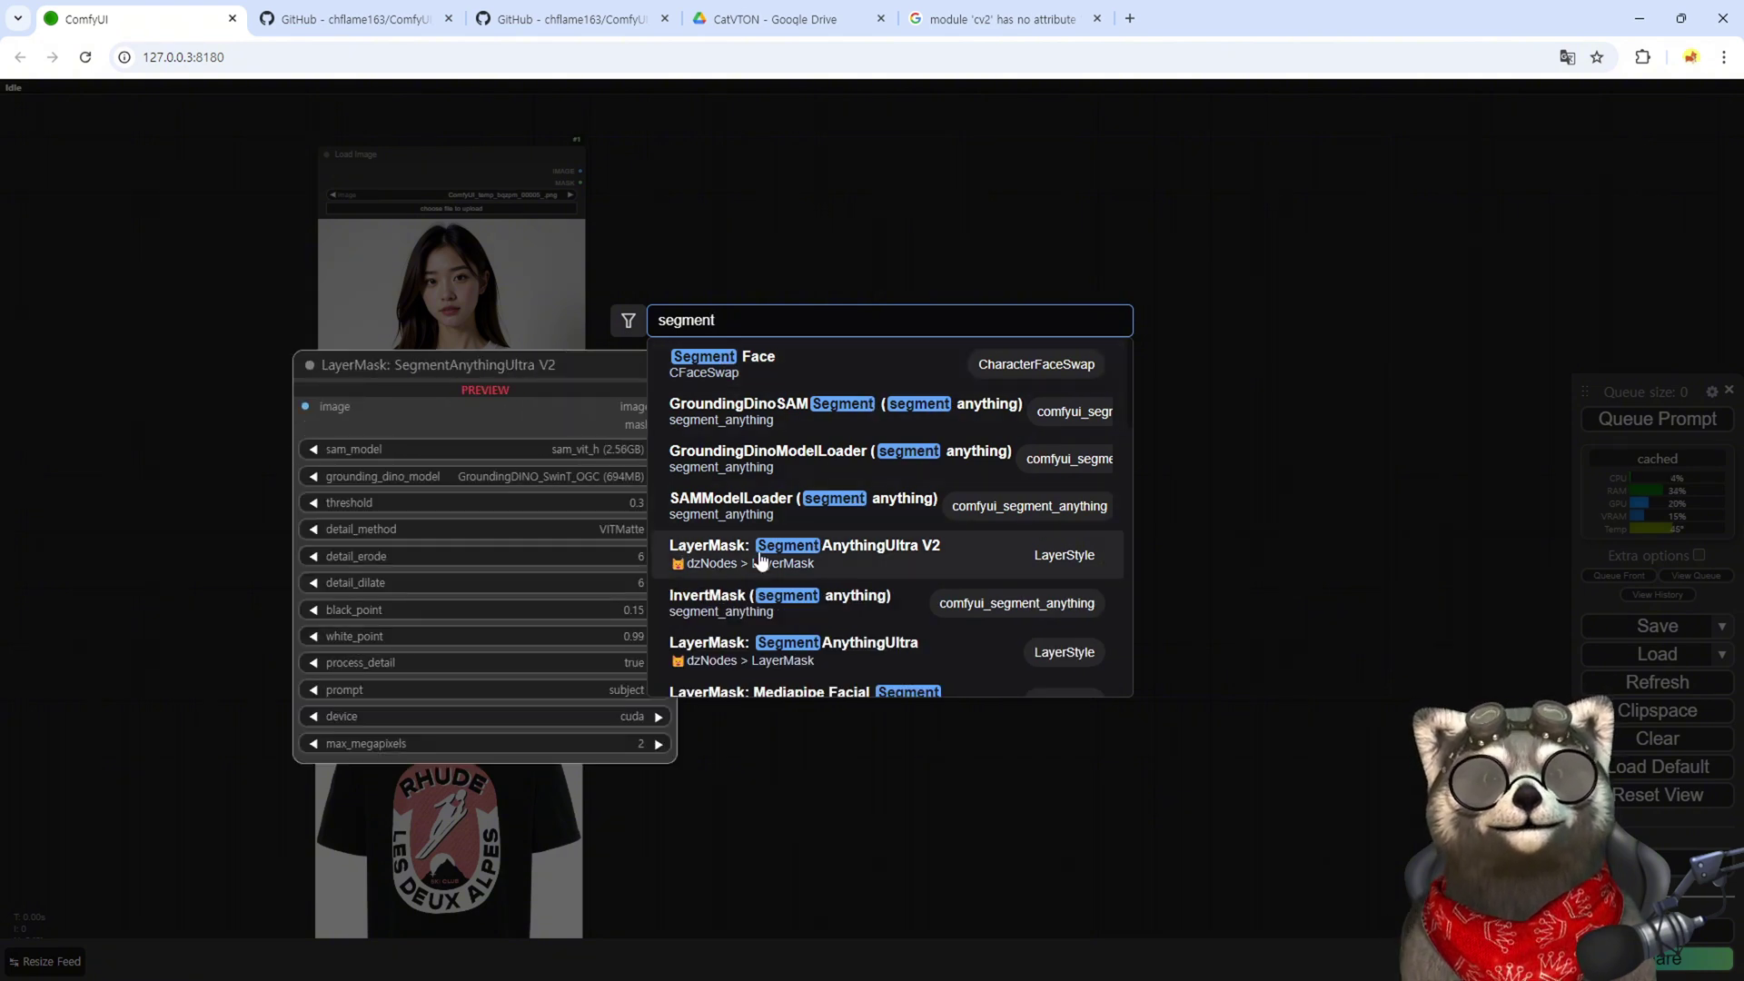
pyautogui.click(869, 556)
pyautogui.scroll(5, 945, 304)
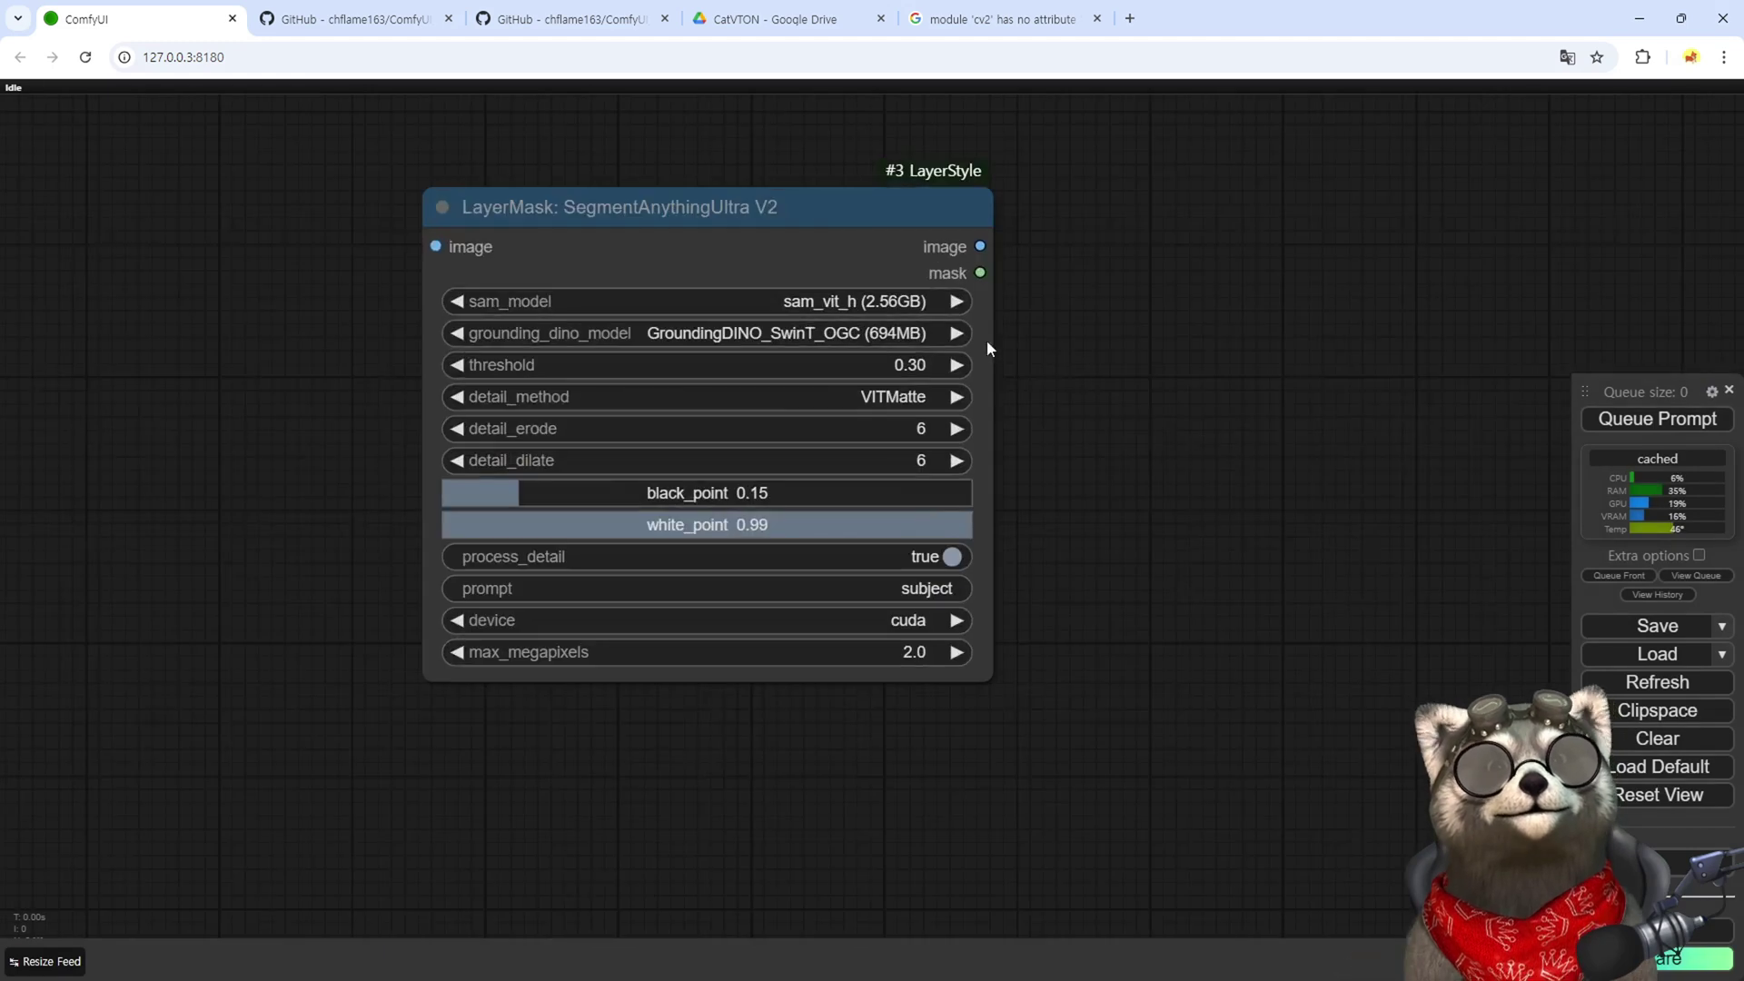
# Step: In the SegmentAnythingUltra V2 node, keep sam_vit_h (2.56GB), set process_detail to false and black_point to 0.01
pyautogui.click(789, 302)
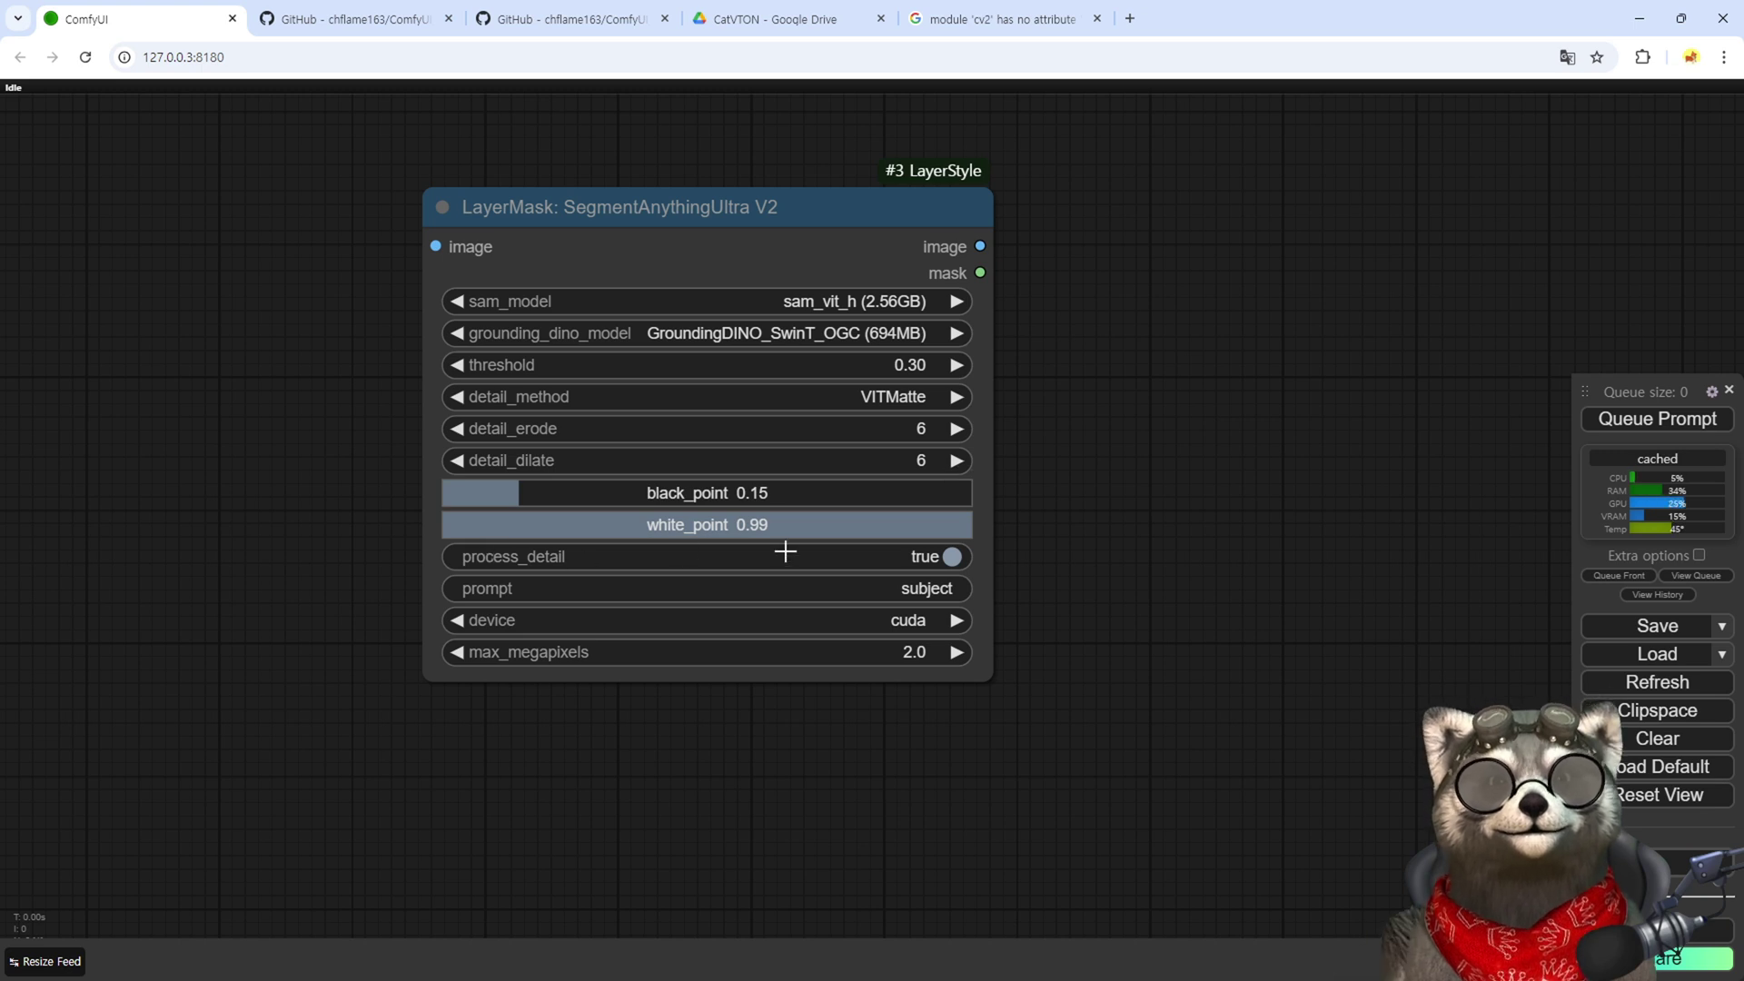
pyautogui.click(945, 557)
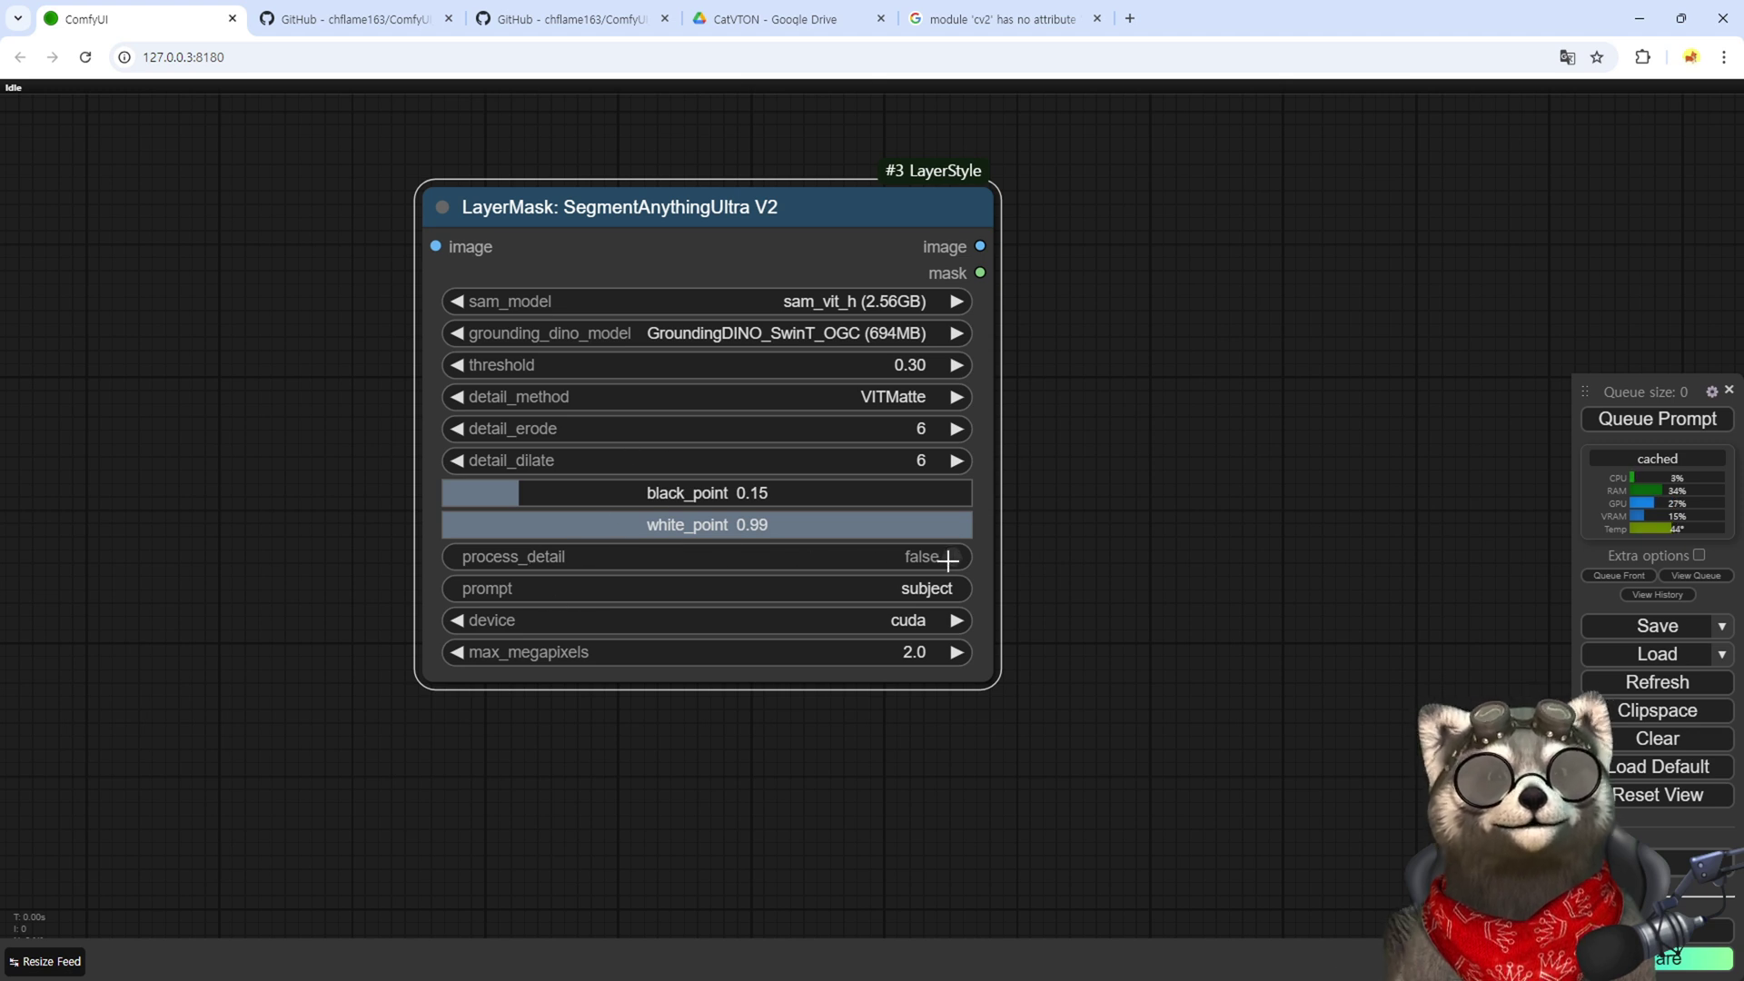
pyautogui.moveTo(563, 495); pyautogui.dragTo(436, 483)
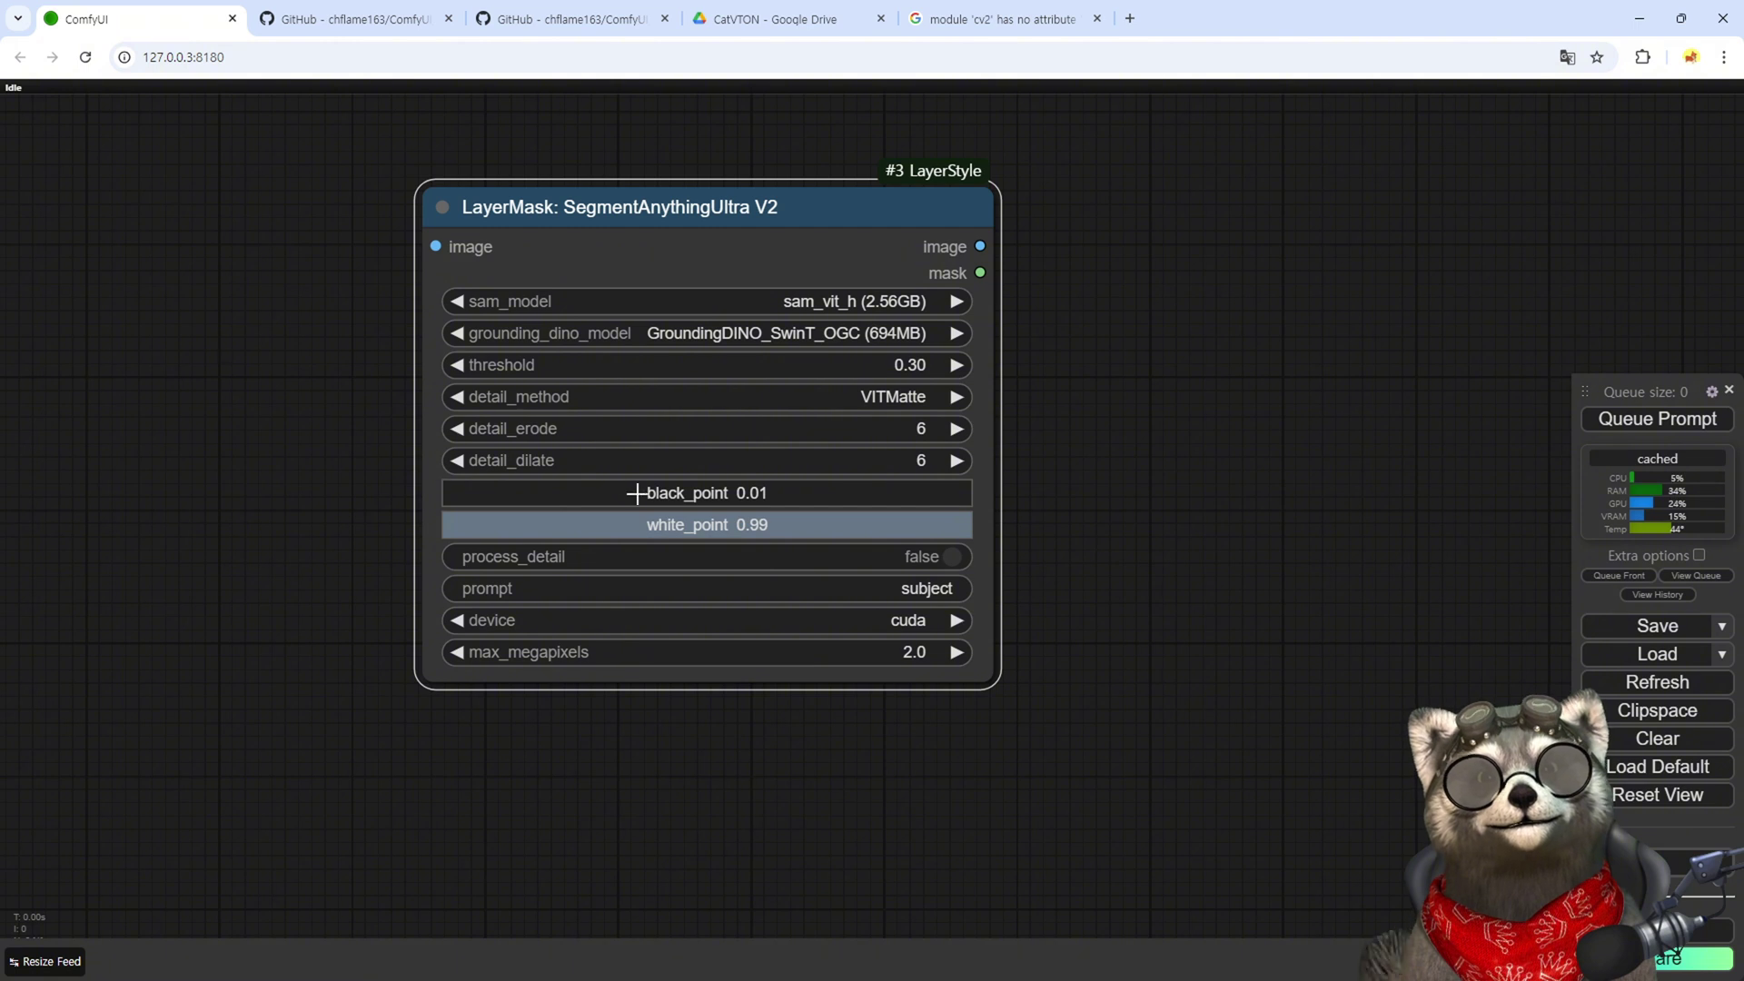
# Step: Connect the IMAGE output of the model photo's Load Image node to the SegmentAnythingUltra V2 image input
pyautogui.scroll(-3, 603, 504)
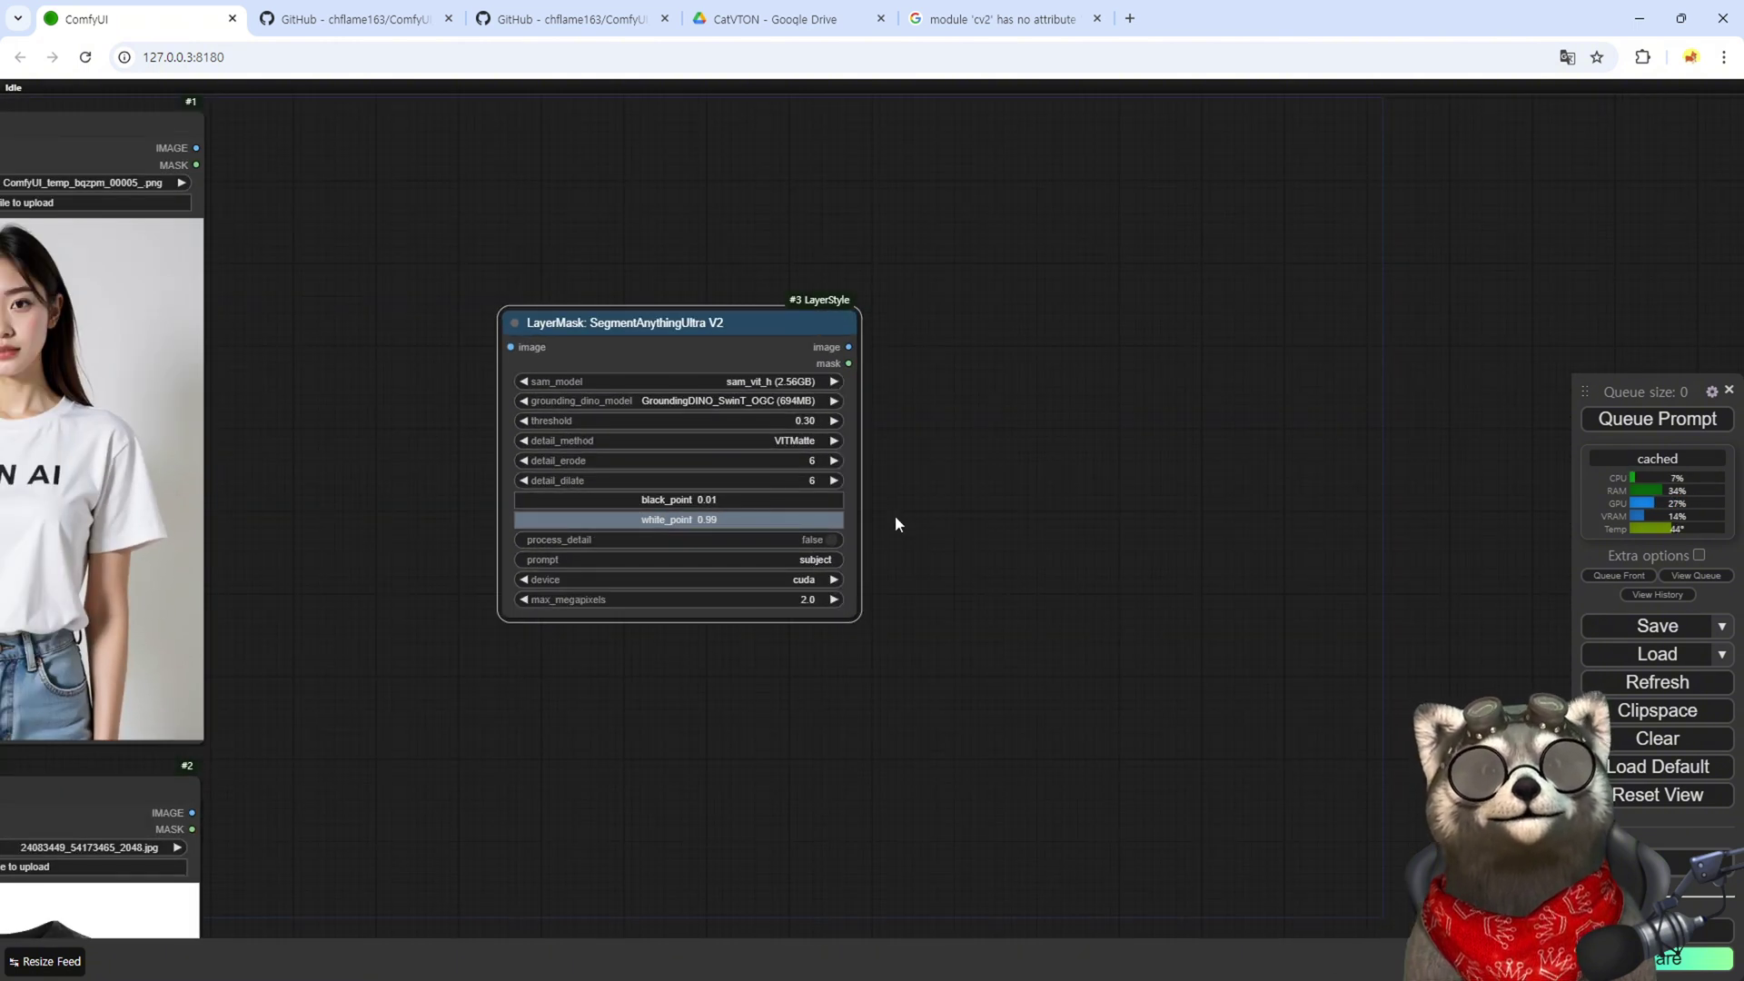
pyautogui.moveTo(342, 264); pyautogui.dragTo(375, 271)
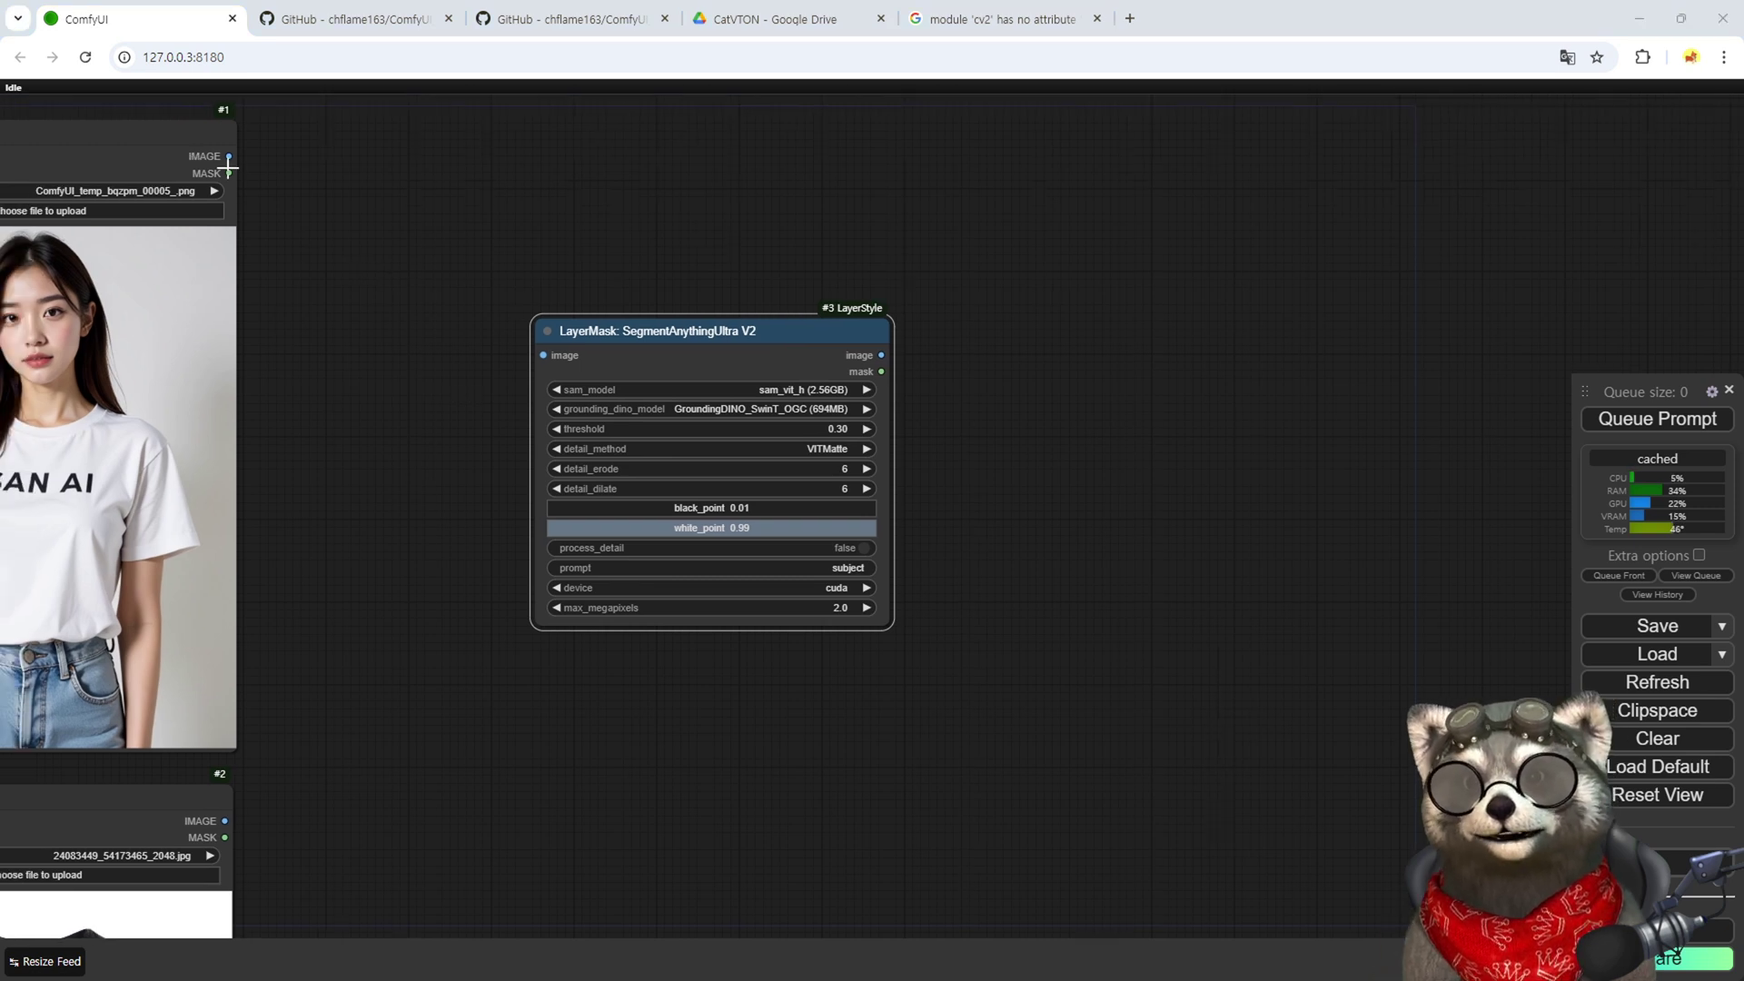
pyautogui.moveTo(232, 158); pyautogui.dragTo(542, 355)
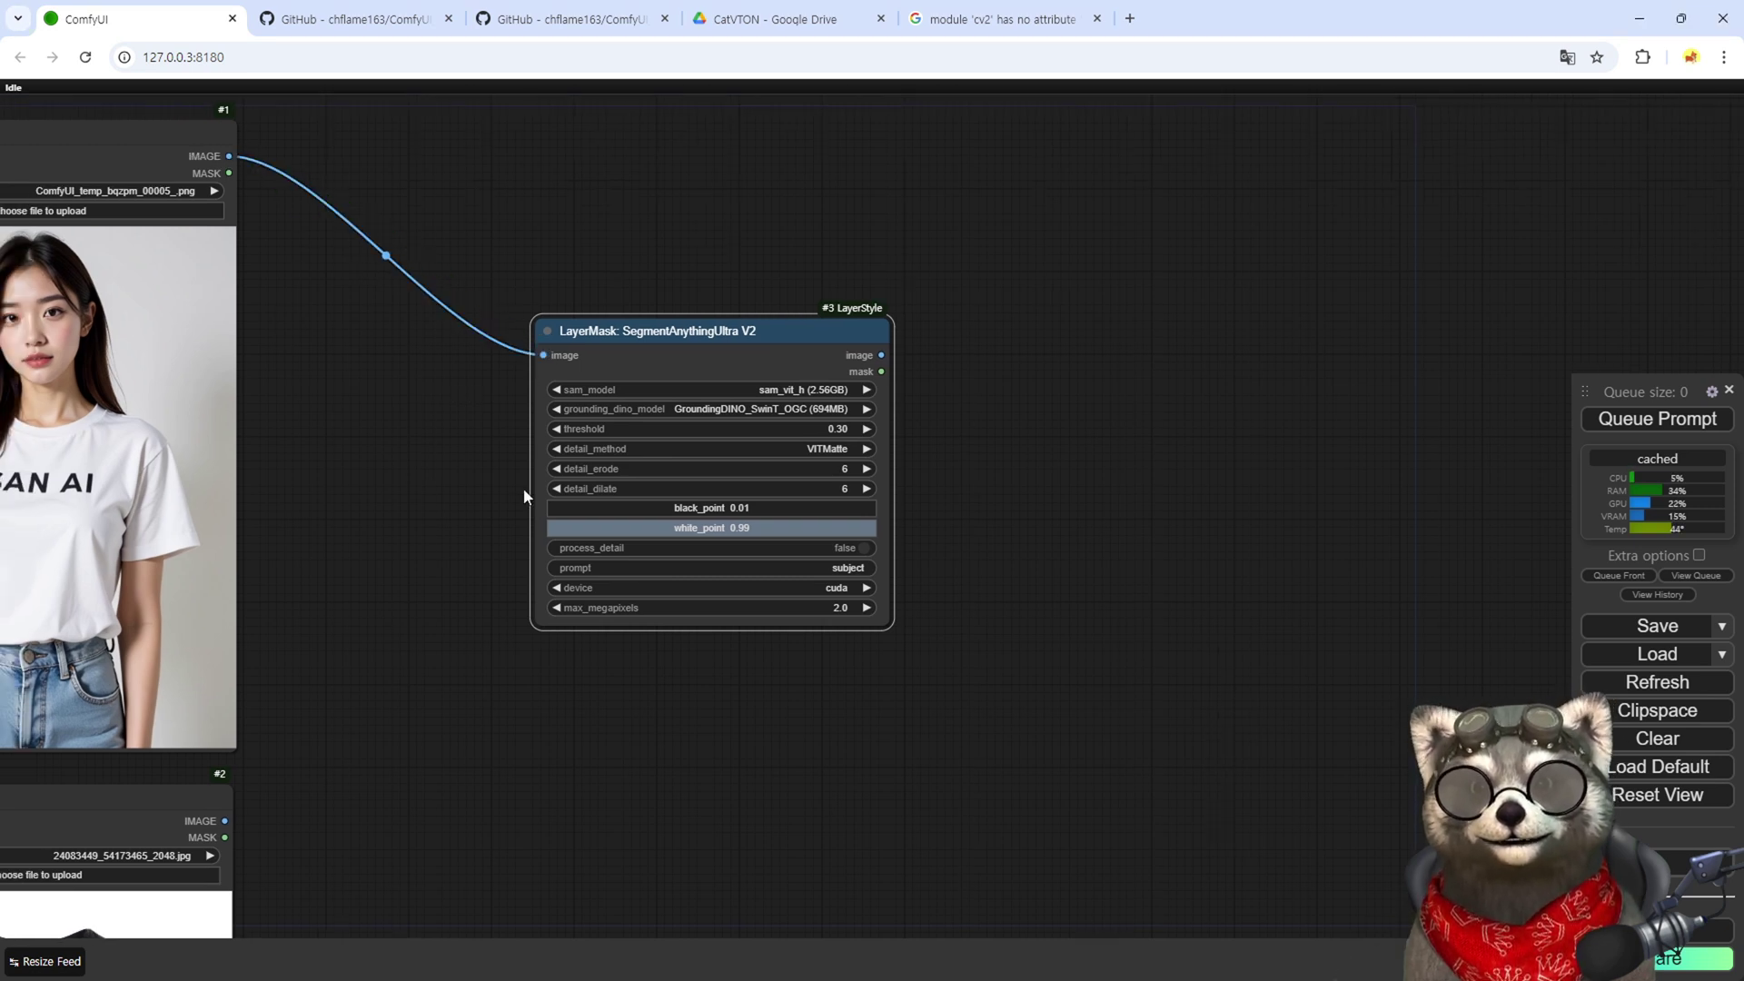
# Step: Set the prompt of the SegmentAnythingUltra V2 node to "shirts"
pyautogui.scroll(-5, 523, 563)
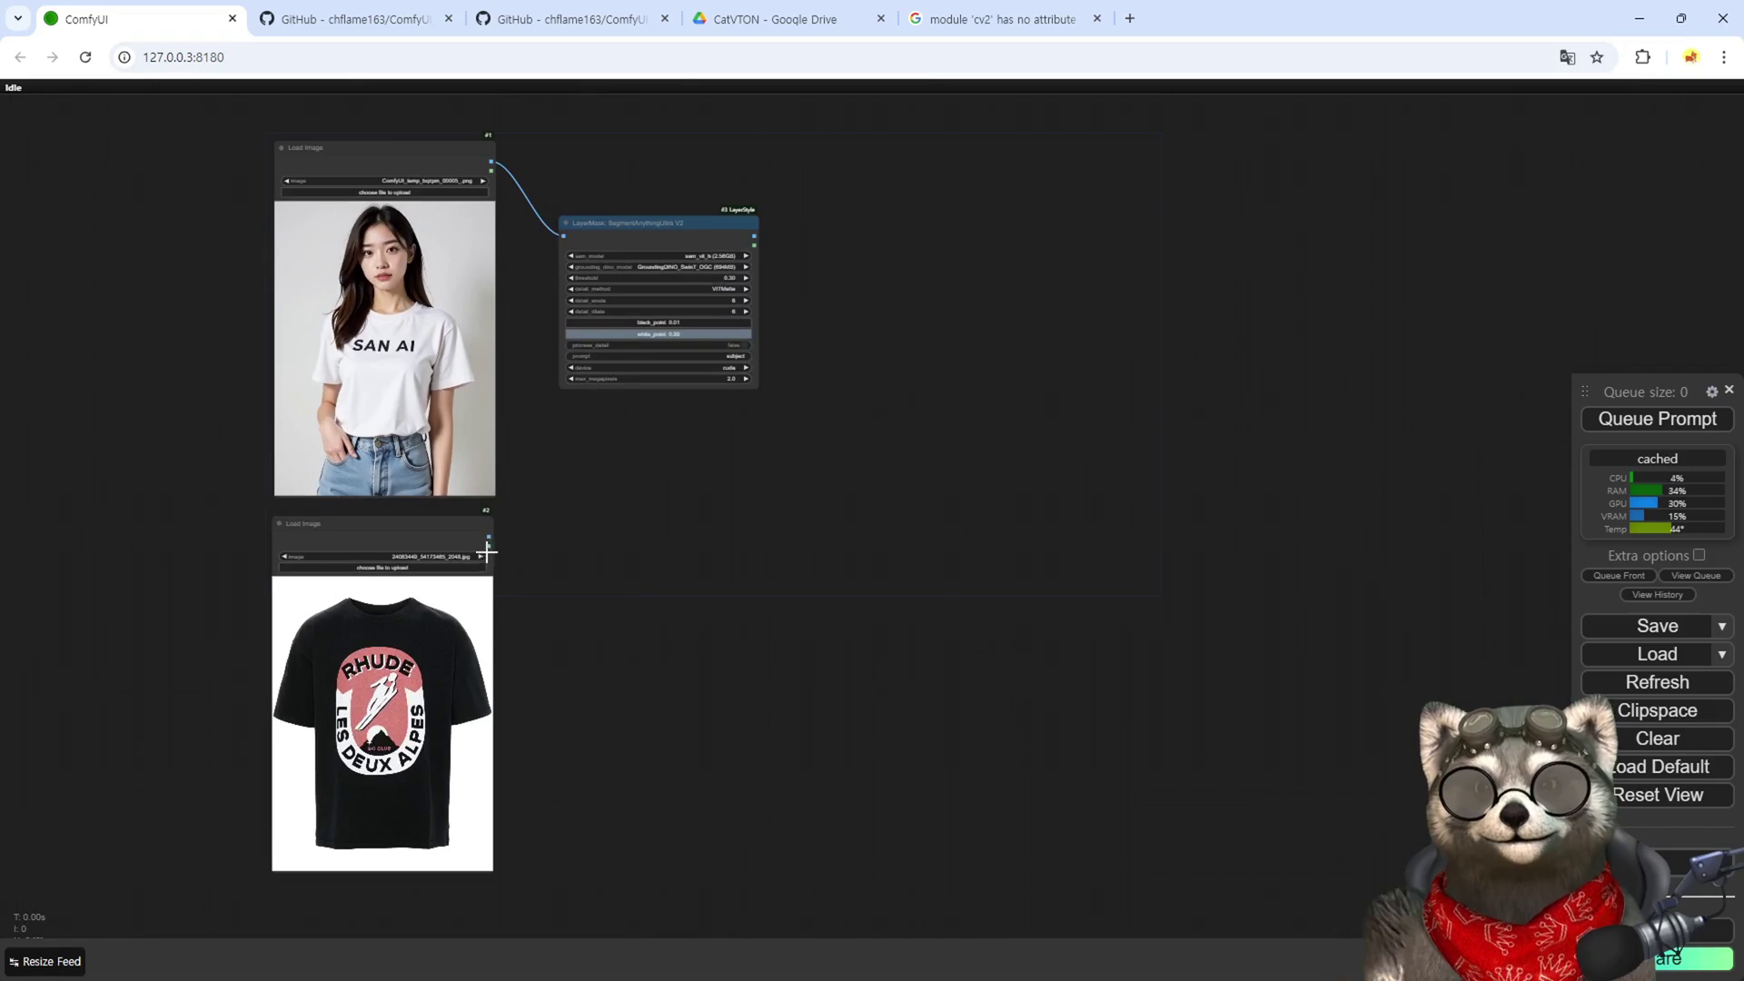
pyautogui.scroll(2, 574, 474)
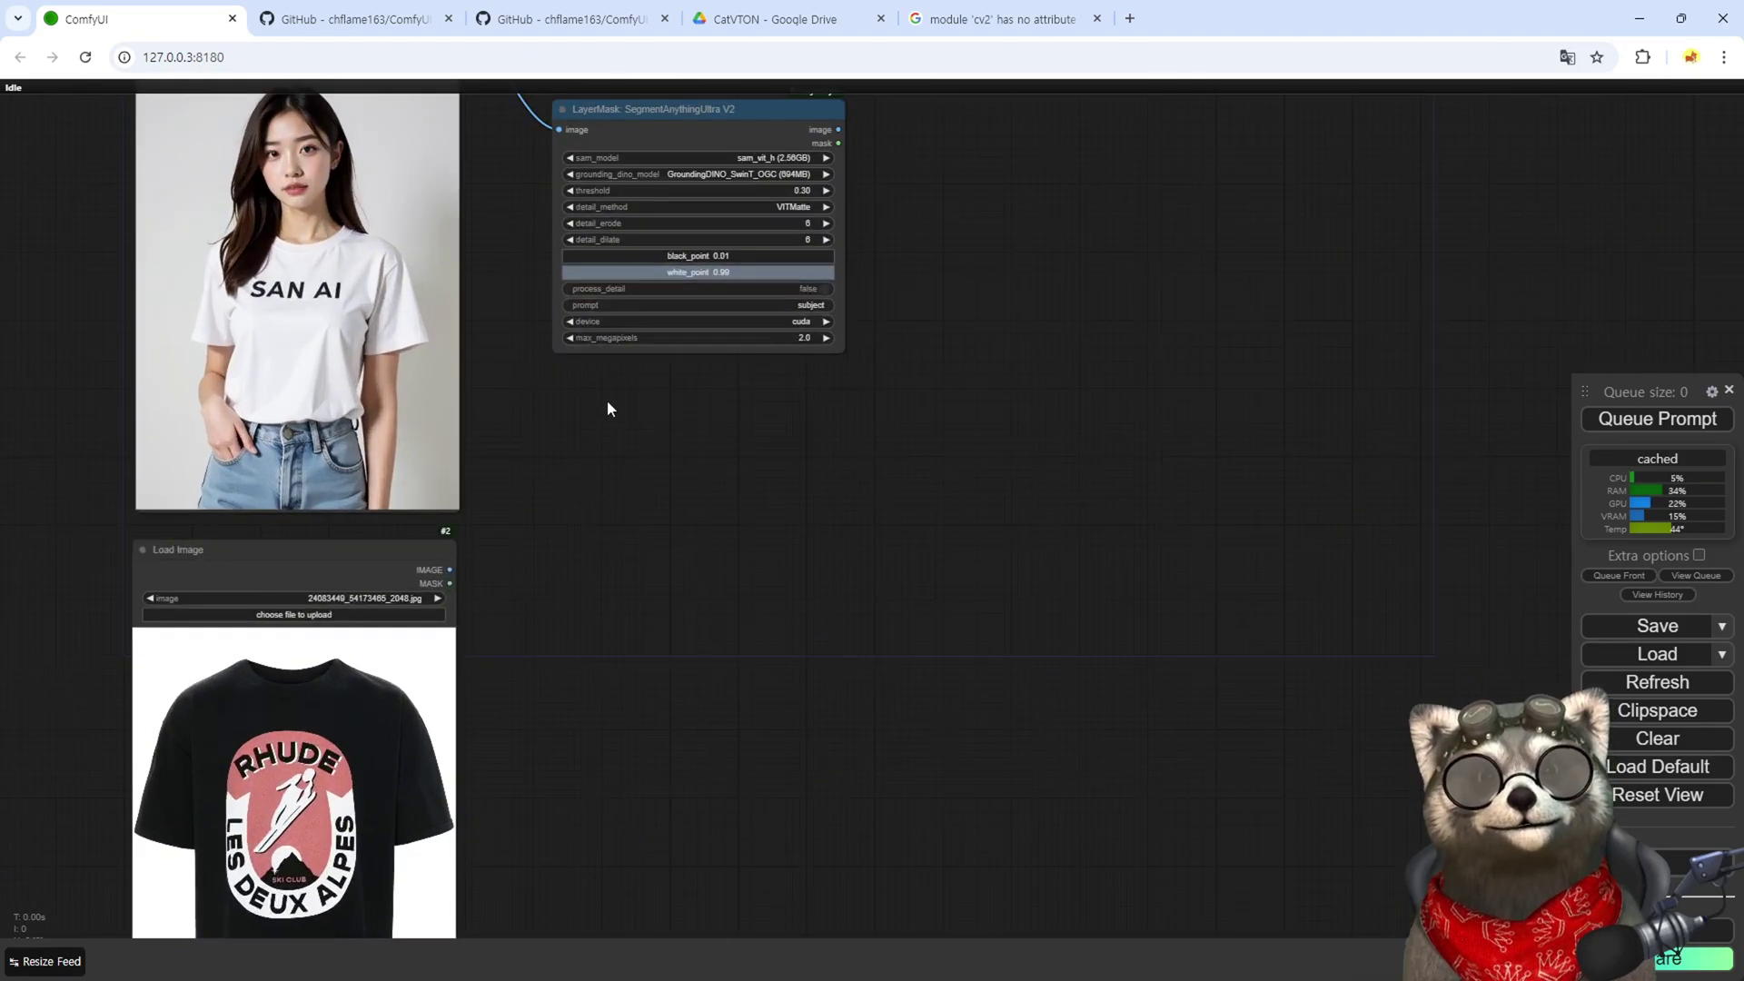
pyautogui.moveTo(586, 315); pyautogui.dragTo(559, 419)
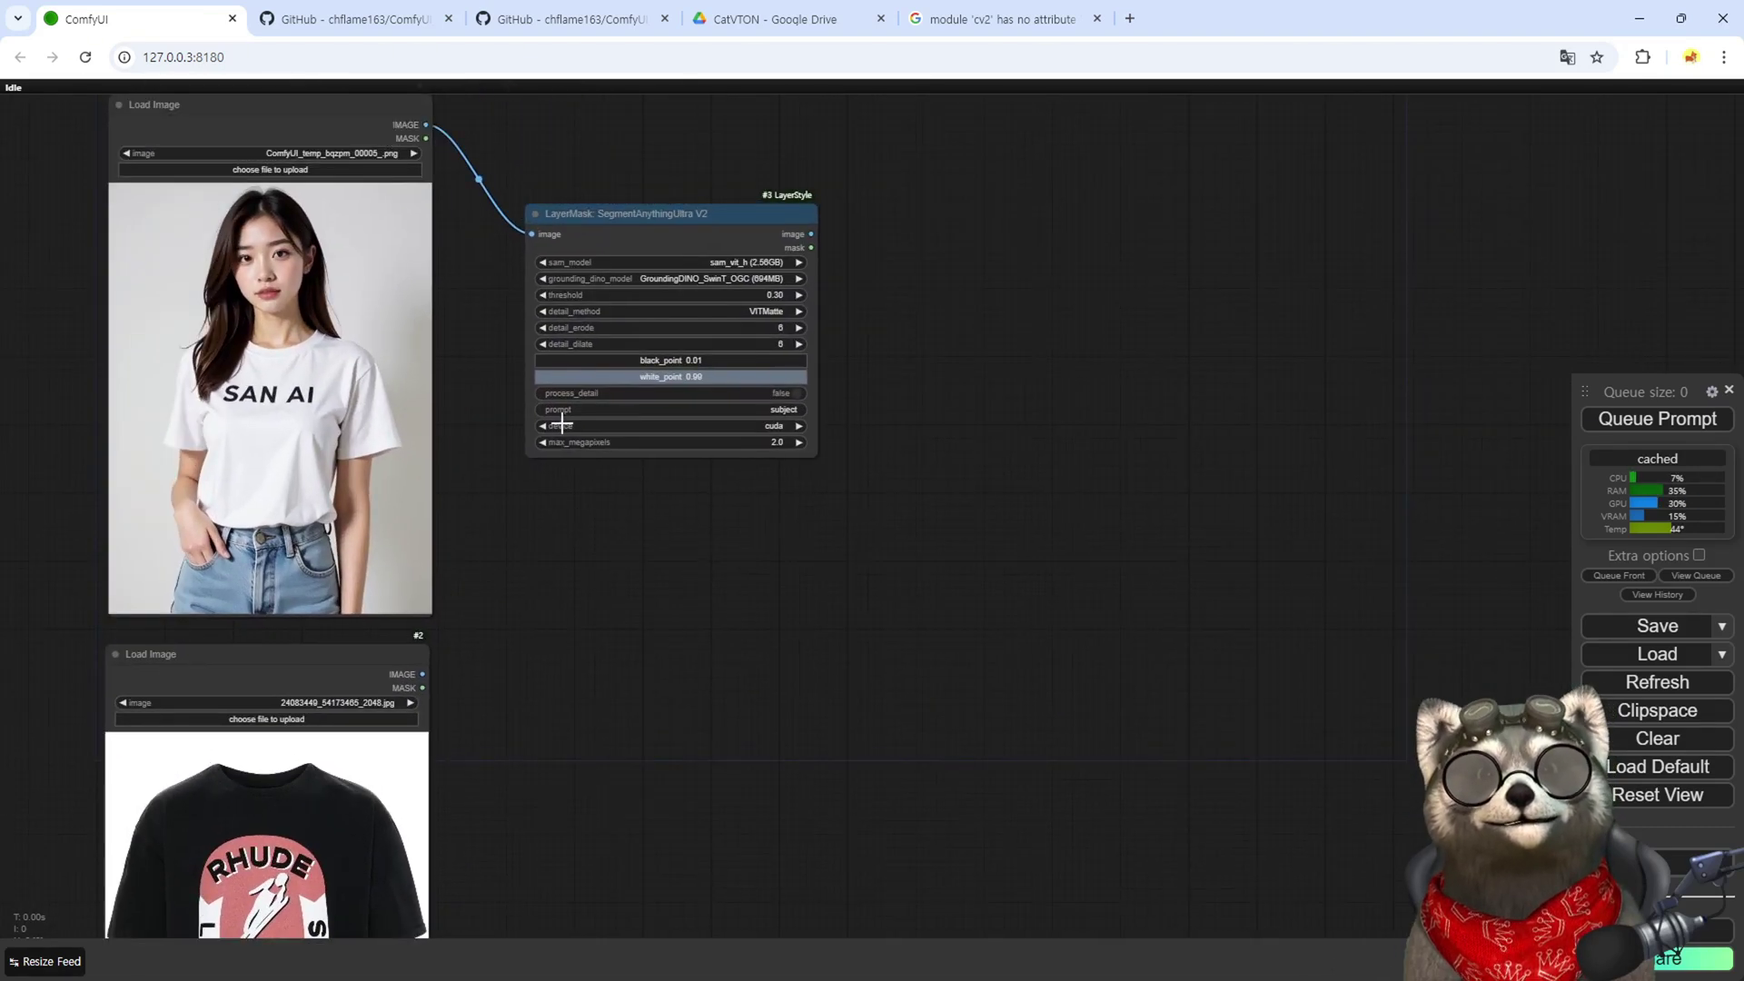
pyautogui.click(781, 409)
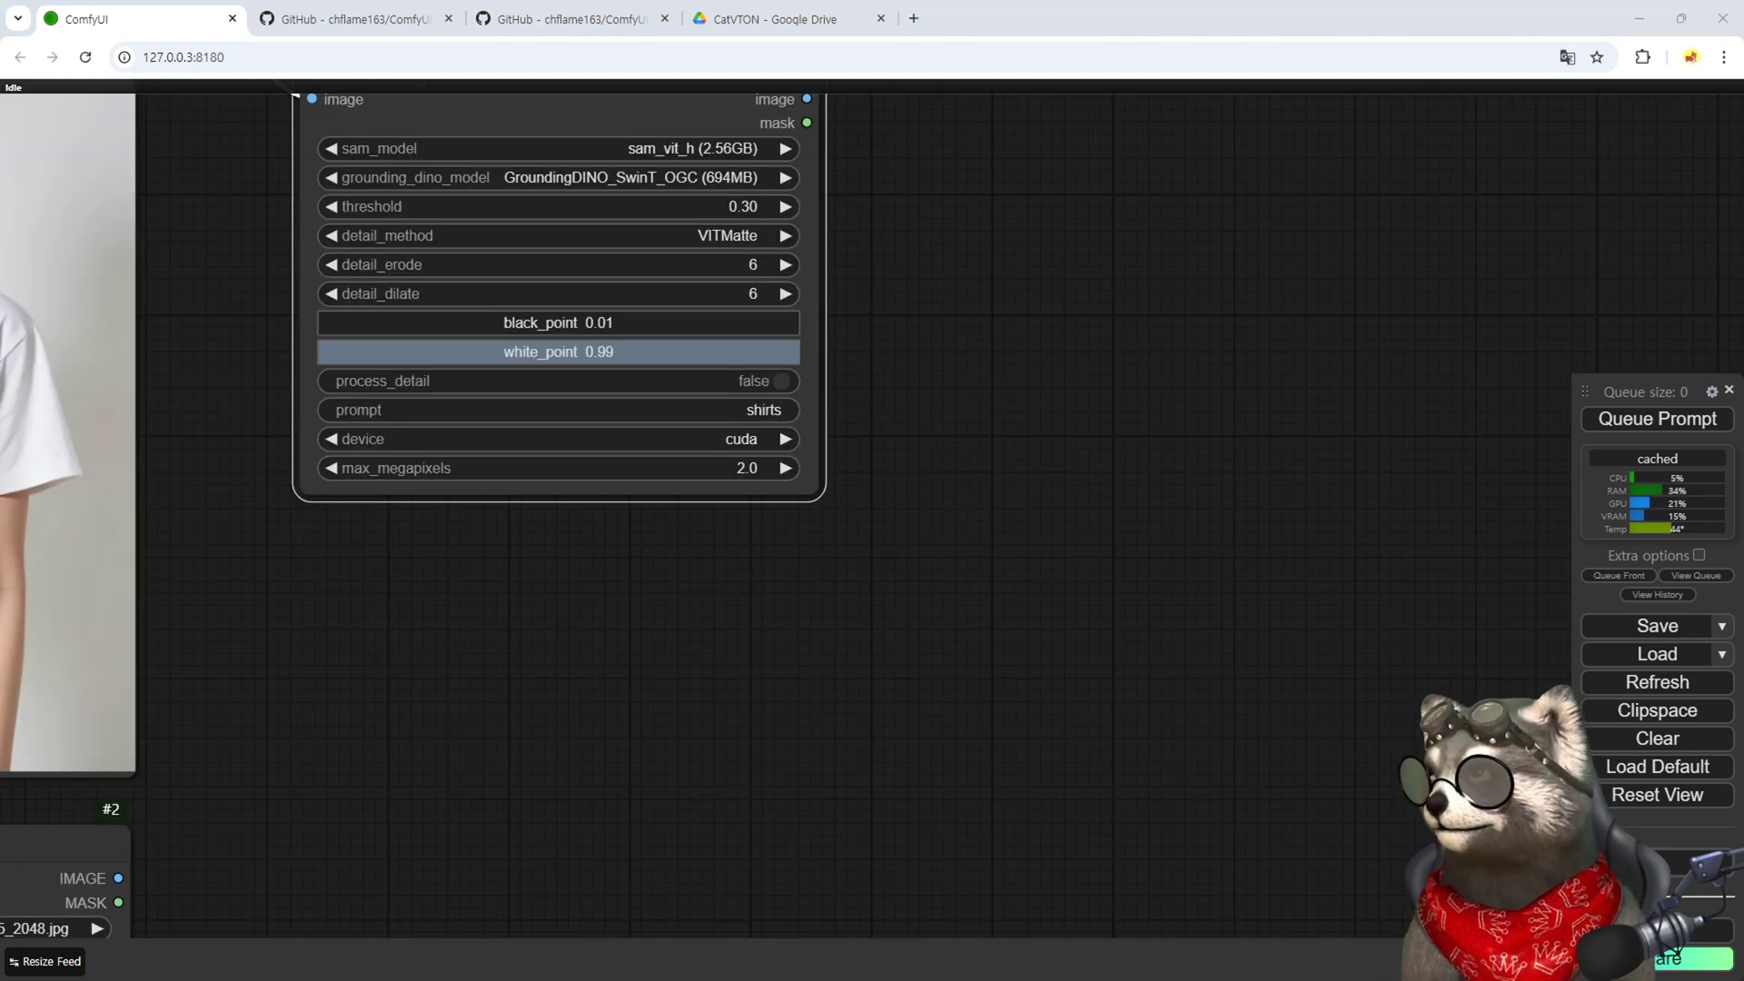
# Step: Add a Mask Preview node connected to the mask output of SegmentAnythingUltra V2 and position it beside that node
pyautogui.scroll(-2, 555, 318)
pyautogui.moveTo(793, 210); pyautogui.dragTo(935, 420)
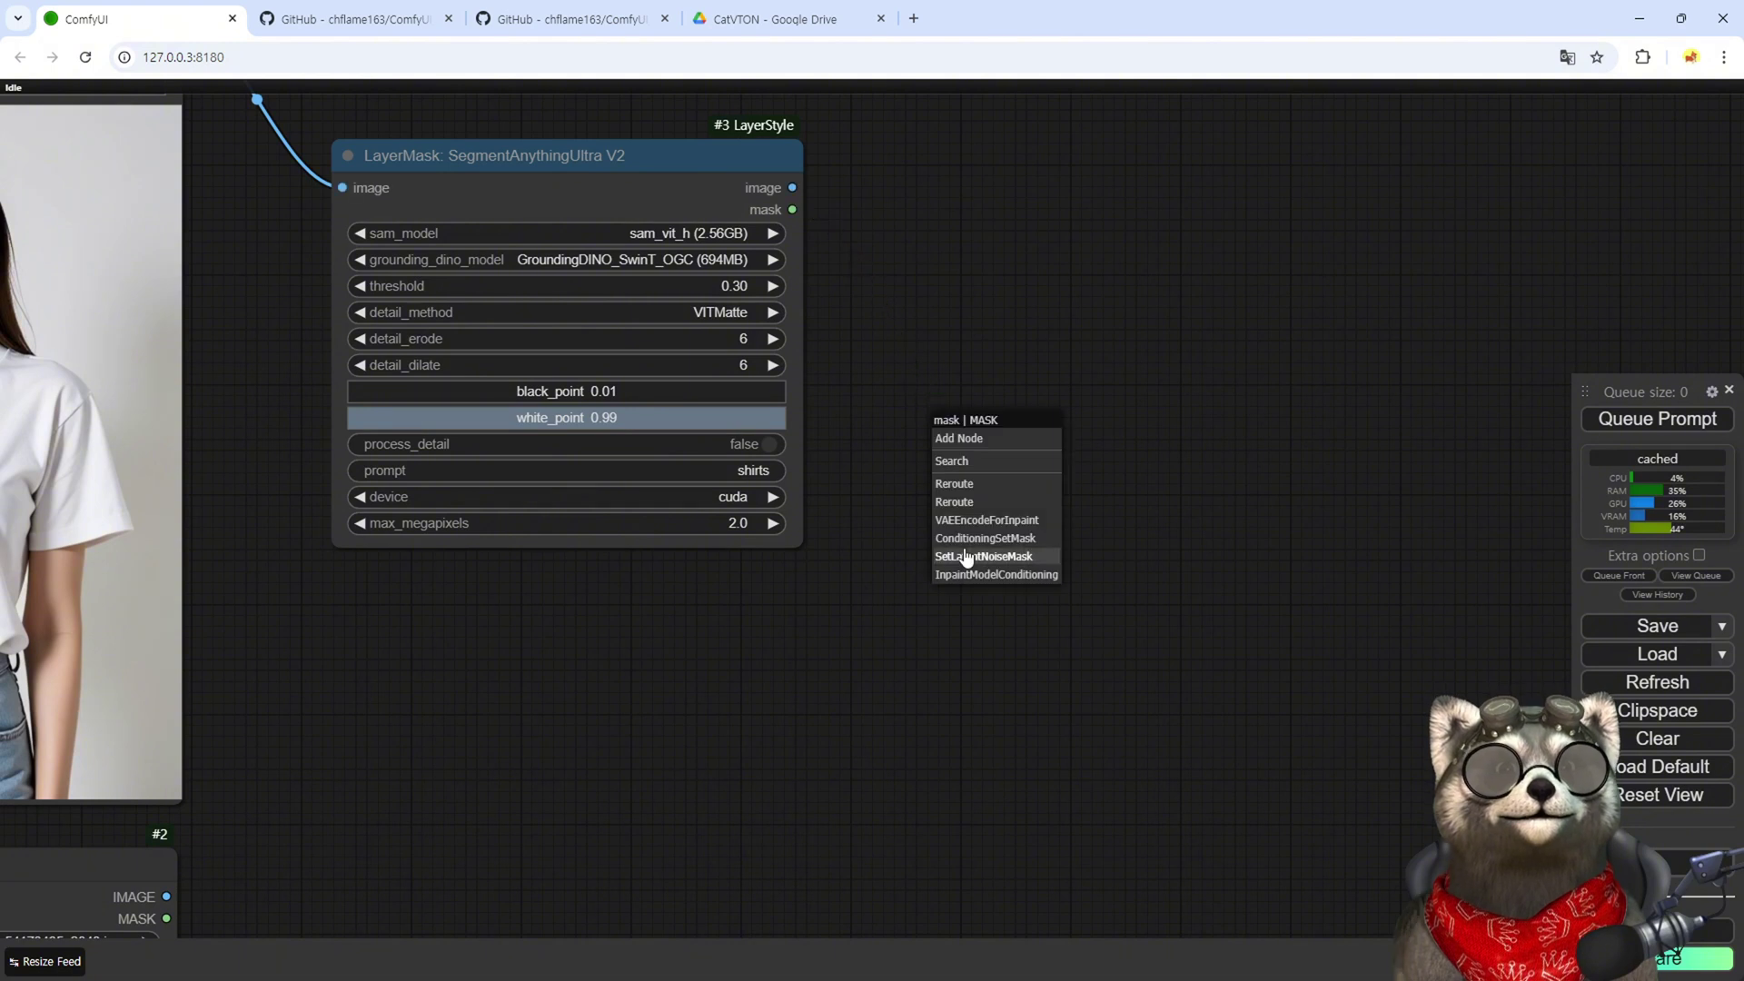
pyautogui.click(952, 461)
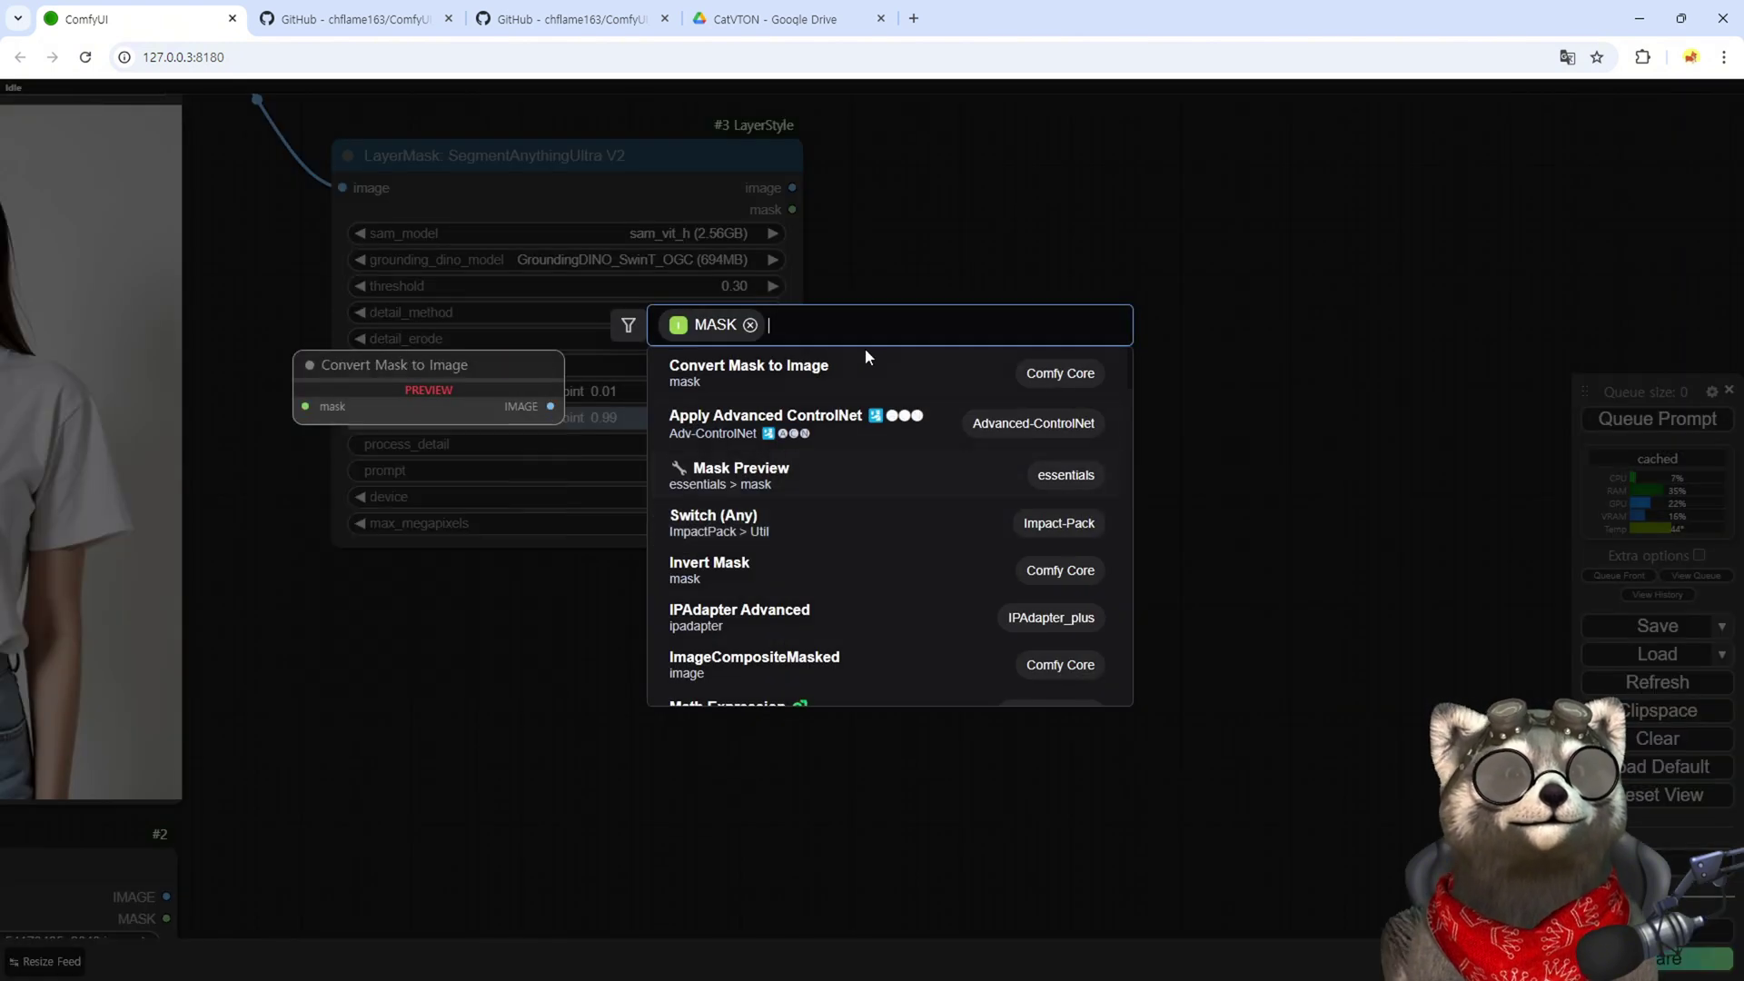
pyautogui.write('mask')
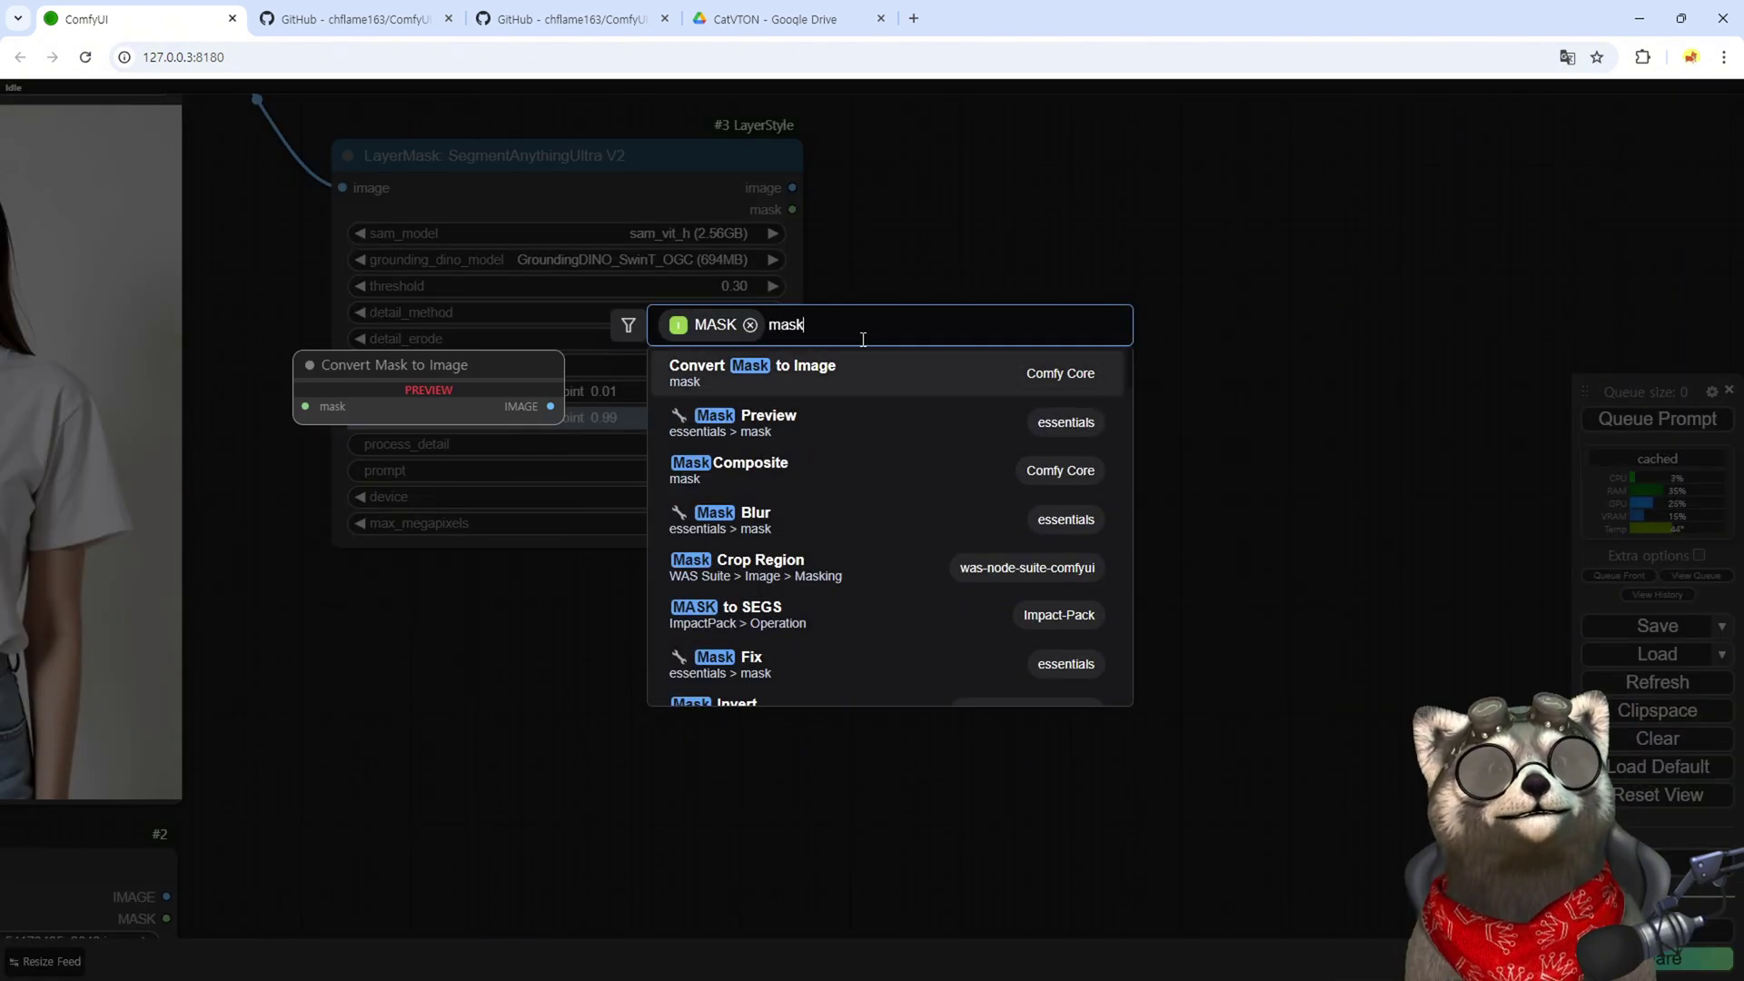
pyautogui.click(724, 430)
pyautogui.moveTo(1019, 424); pyautogui.dragTo(957, 470)
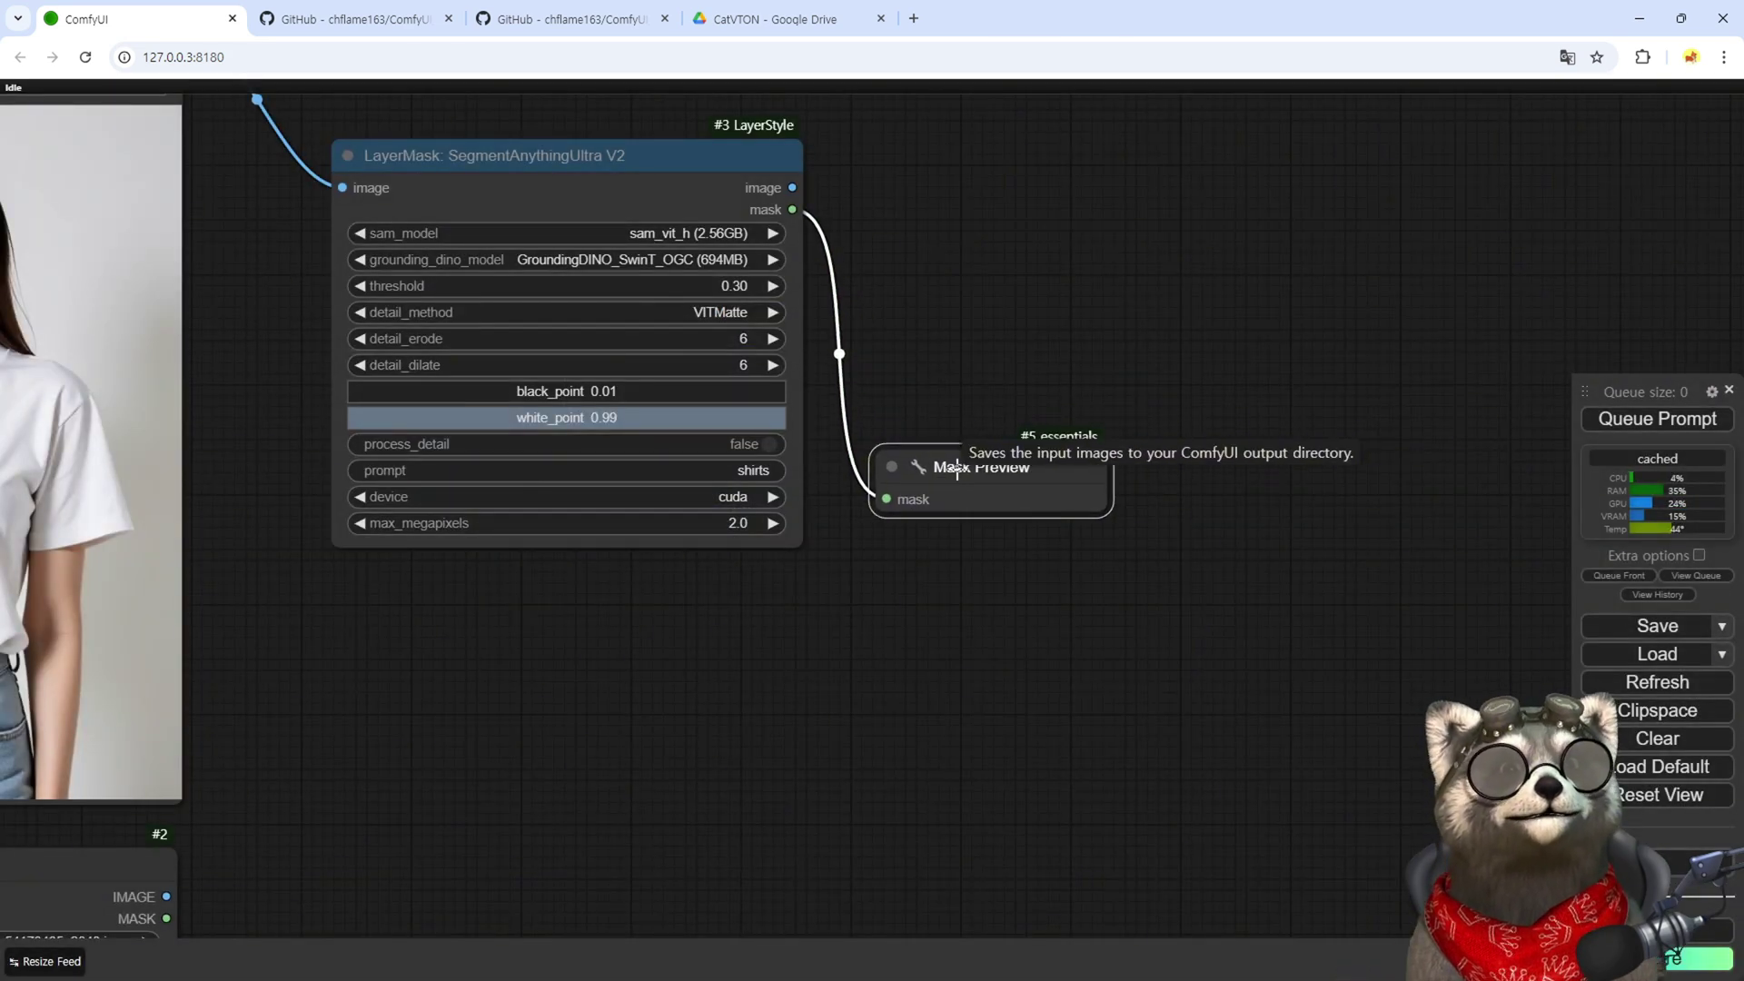
# Step: Run the workflow to generate the shirt mask and move the Mask Preview node away from SegmentAnythingUltra V2
pyautogui.hotkey('ctrl', 'Return')
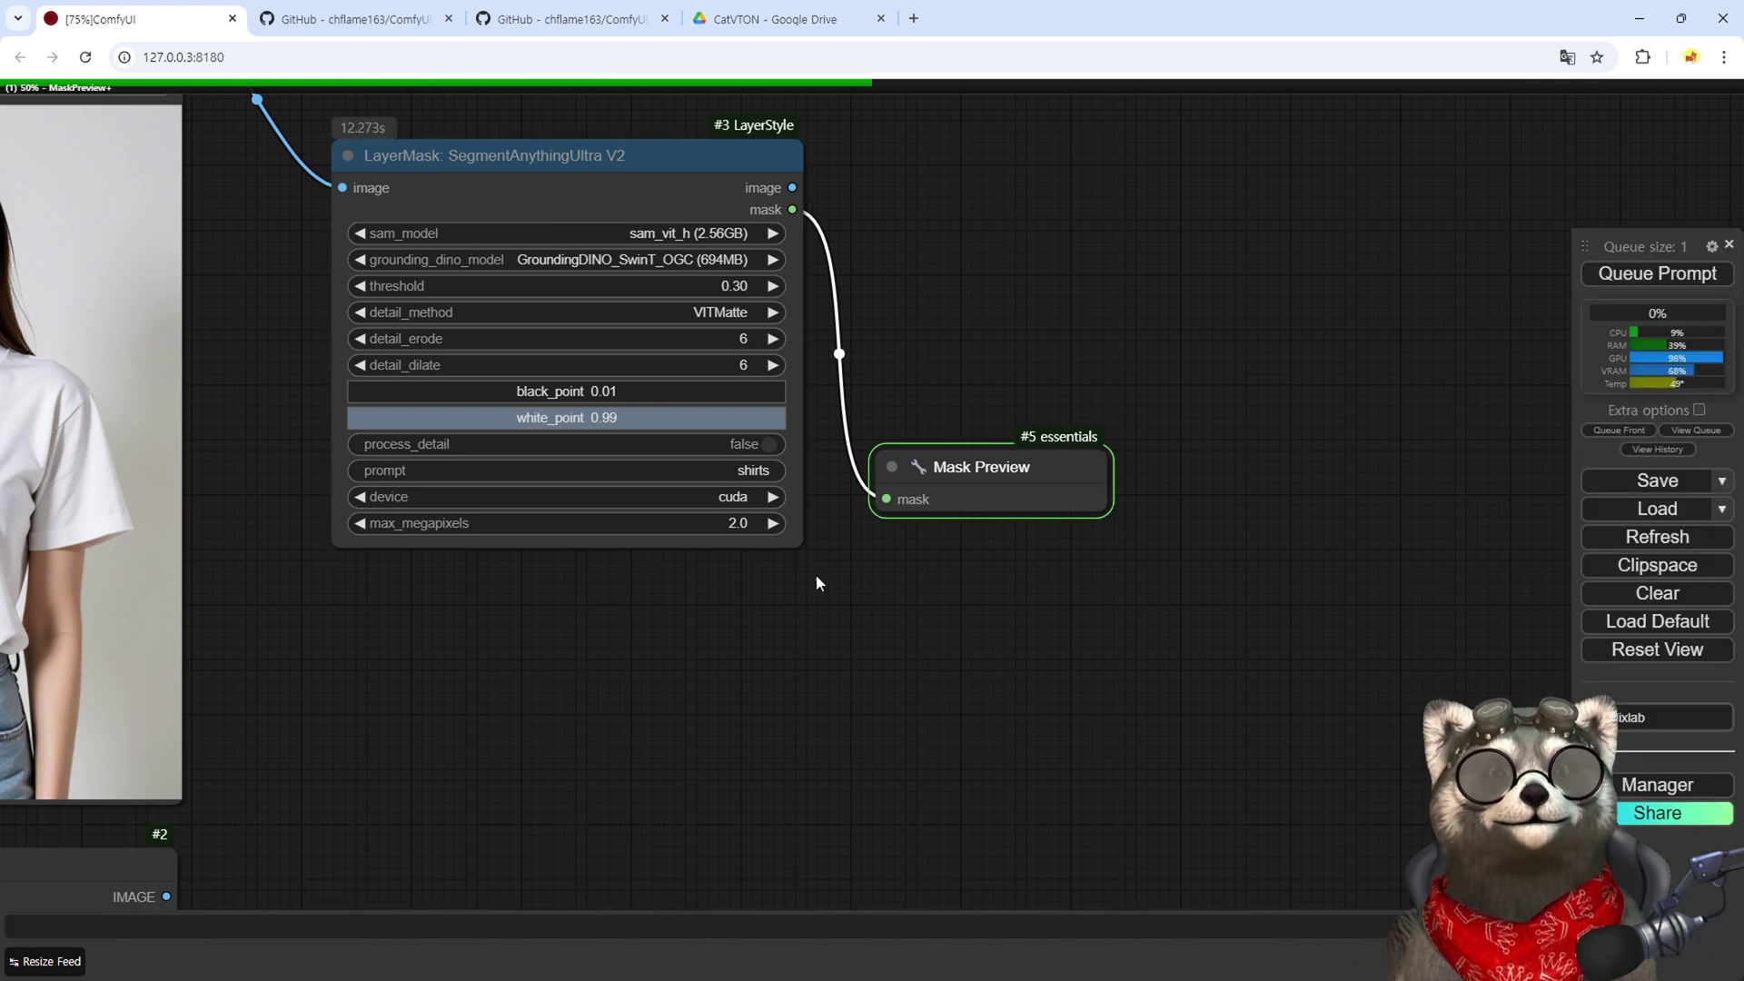
pyautogui.scroll(-4, 773, 654)
pyautogui.moveTo(616, 692); pyautogui.dragTo(654, 651)
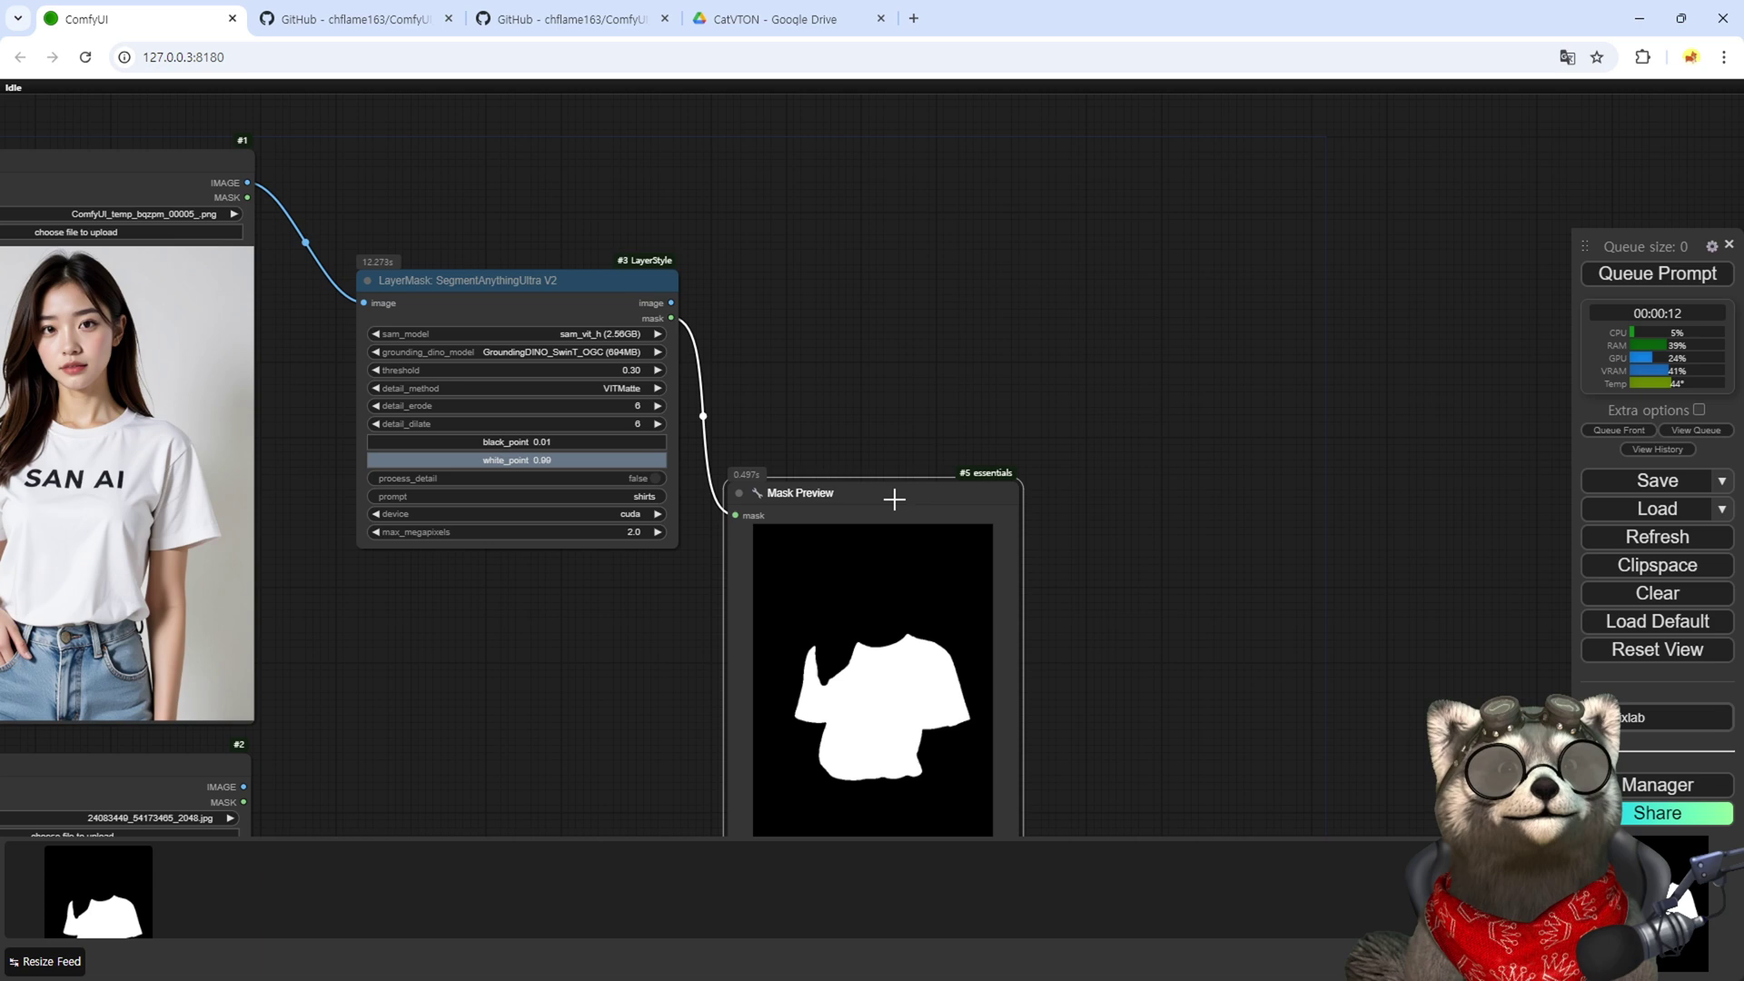
pyautogui.moveTo(888, 497); pyautogui.dragTo(1060, 650)
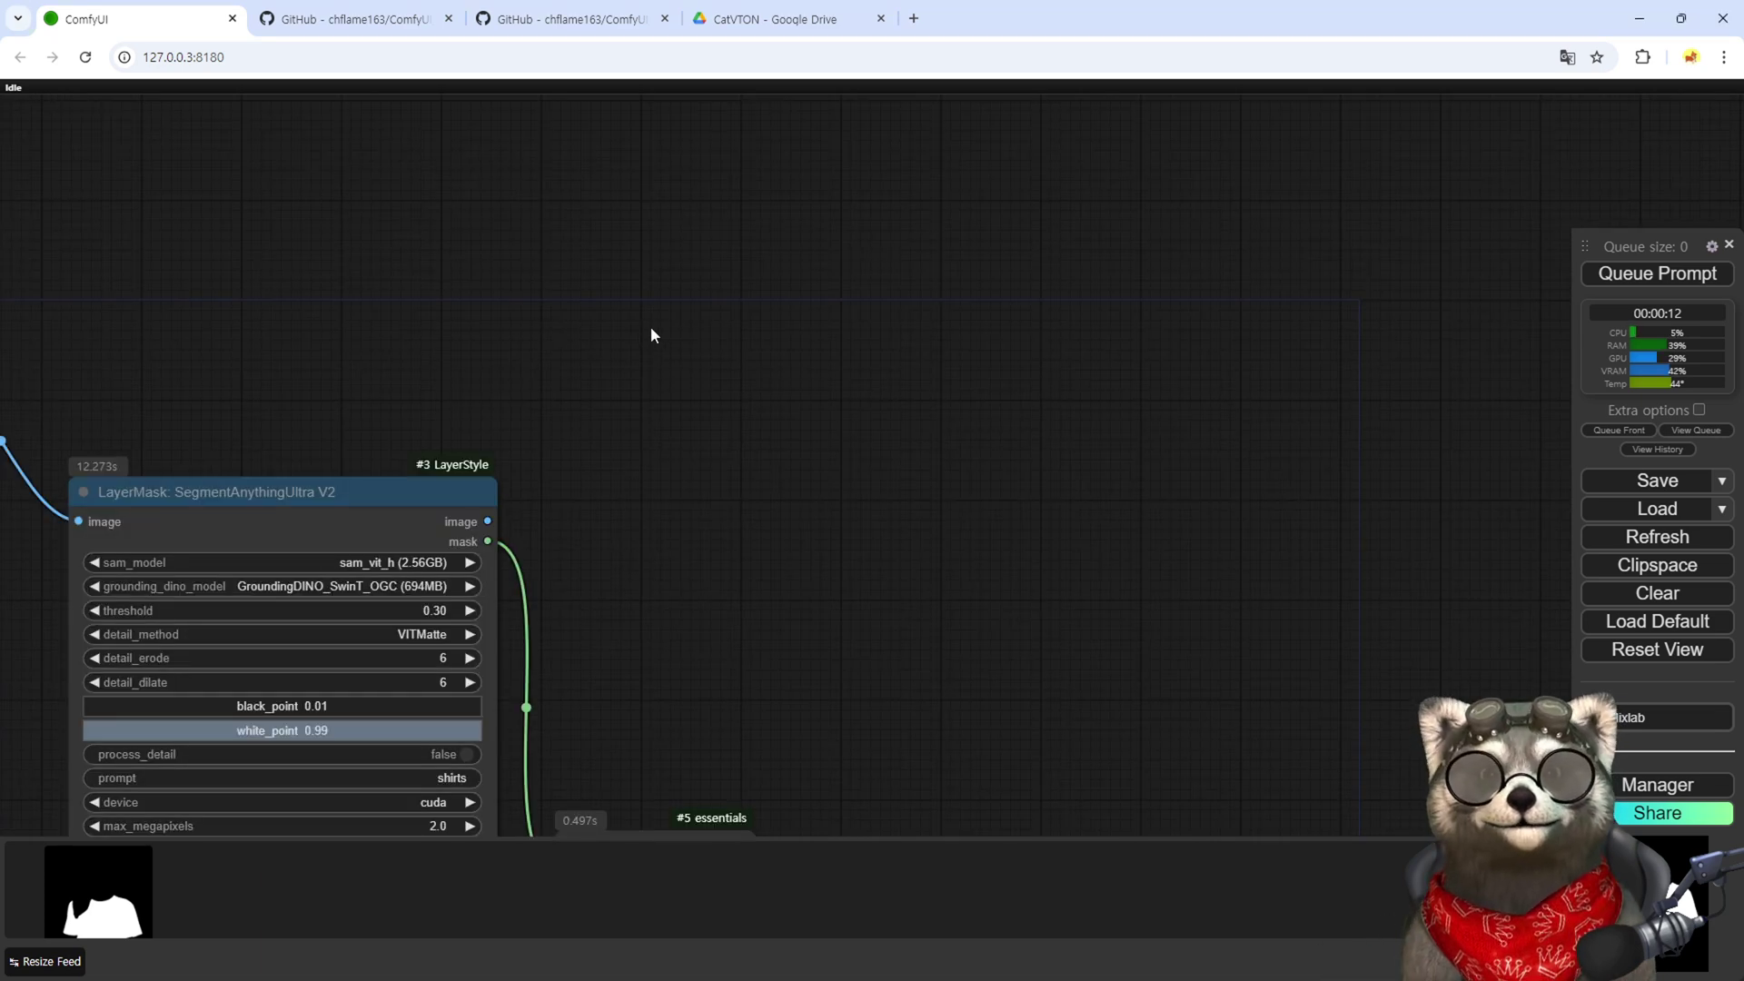
# Step: Add a CatVTON Wrapper node and connect the model photo's IMAGE output to its image input
pyautogui.doubleClick(651, 329)
pyautogui.write('CatV')
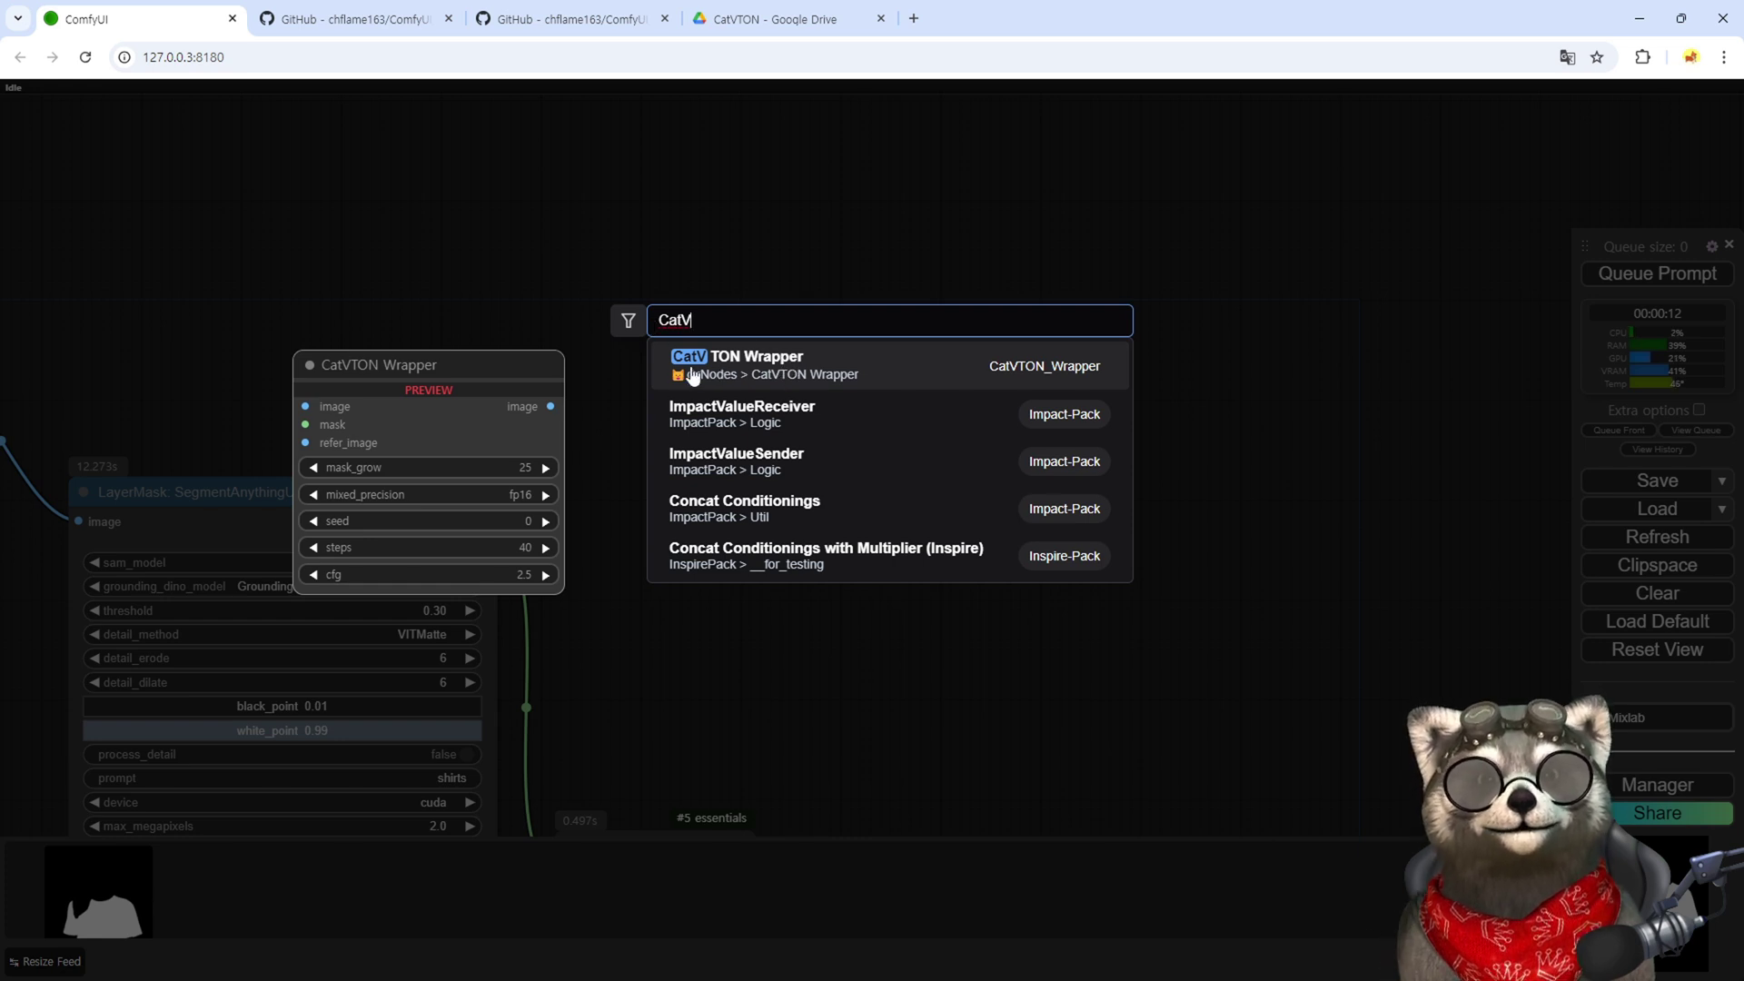
pyautogui.click(804, 376)
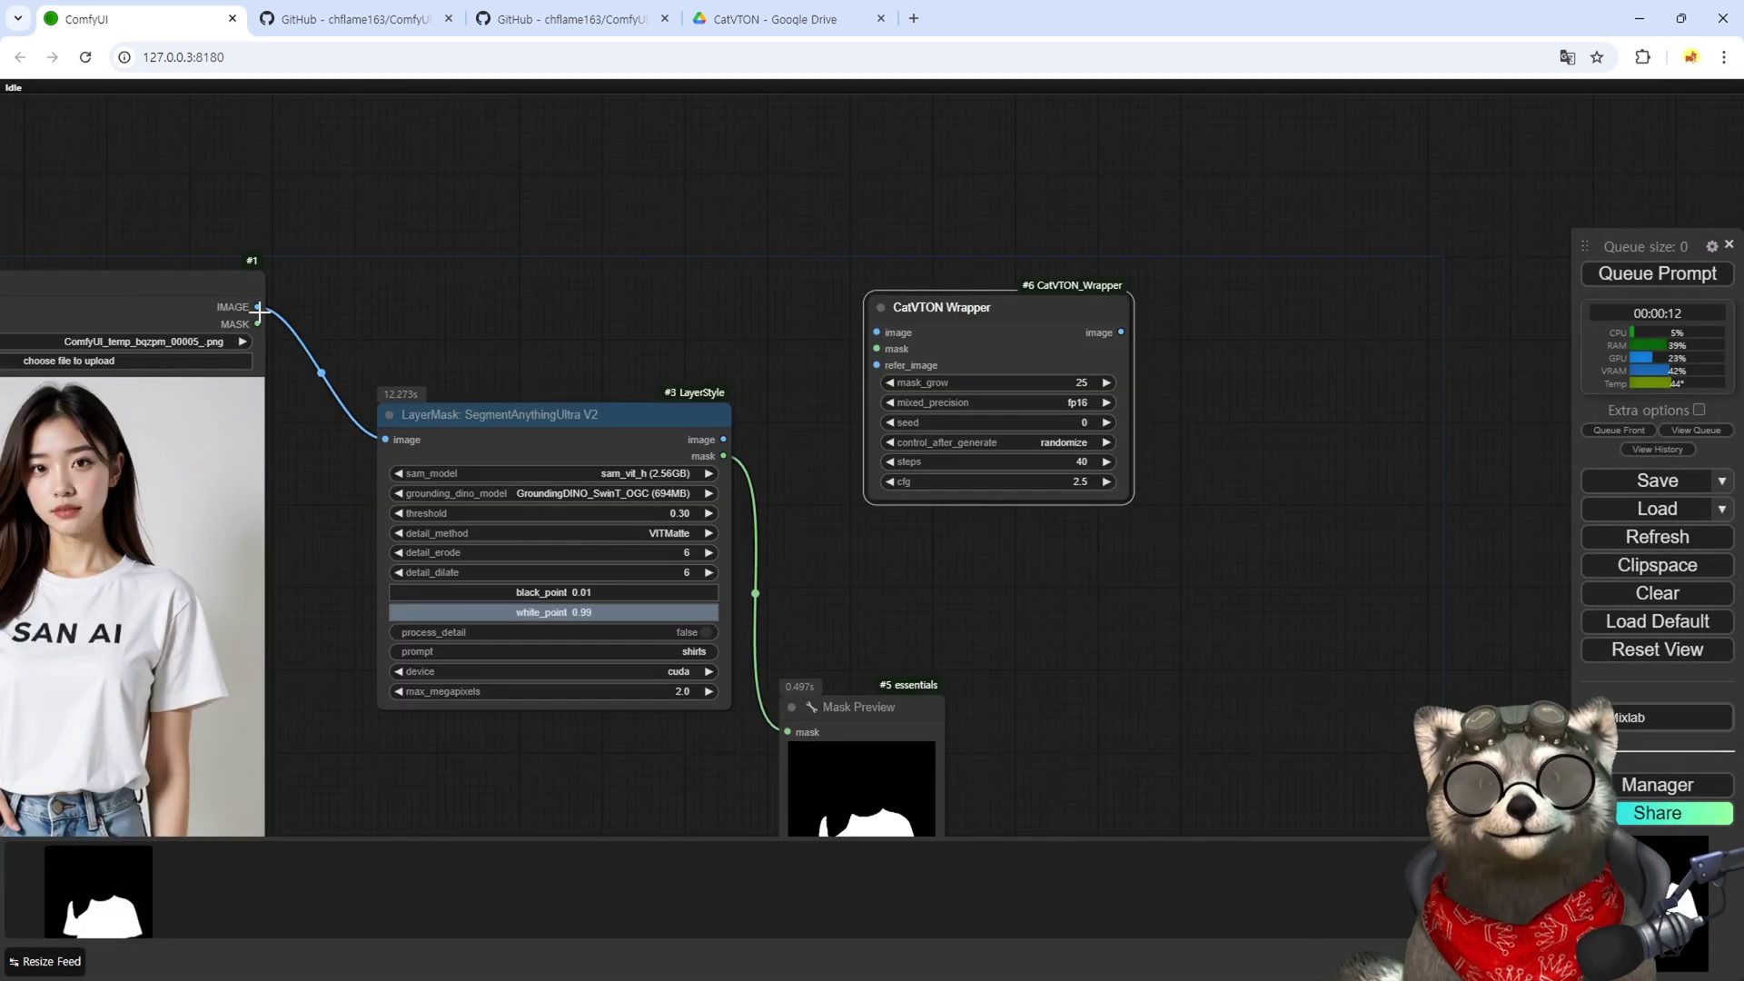
pyautogui.moveTo(257, 307); pyautogui.dragTo(877, 333)
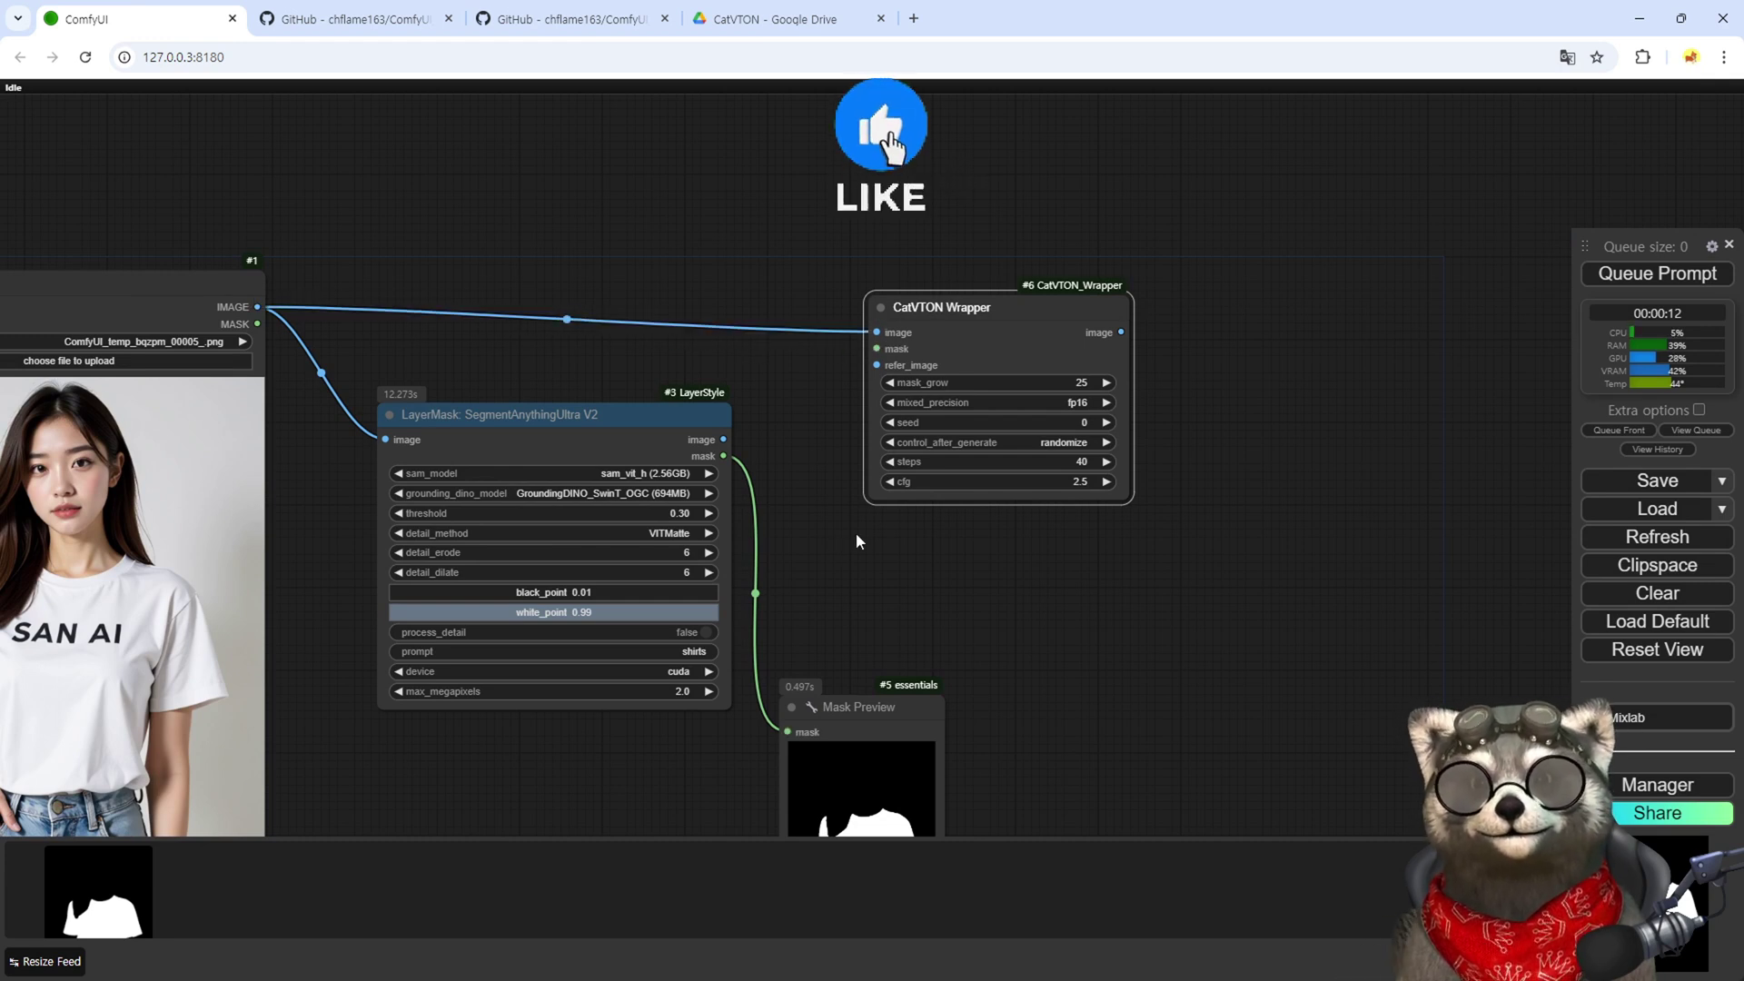
# Step: Connect the SegmentAnythingUltra V2 mask to the CatVTON Wrapper's mask input and the T-shirt's Load Image output to refer_image
pyautogui.moveTo(814, 606); pyautogui.dragTo(805, 552)
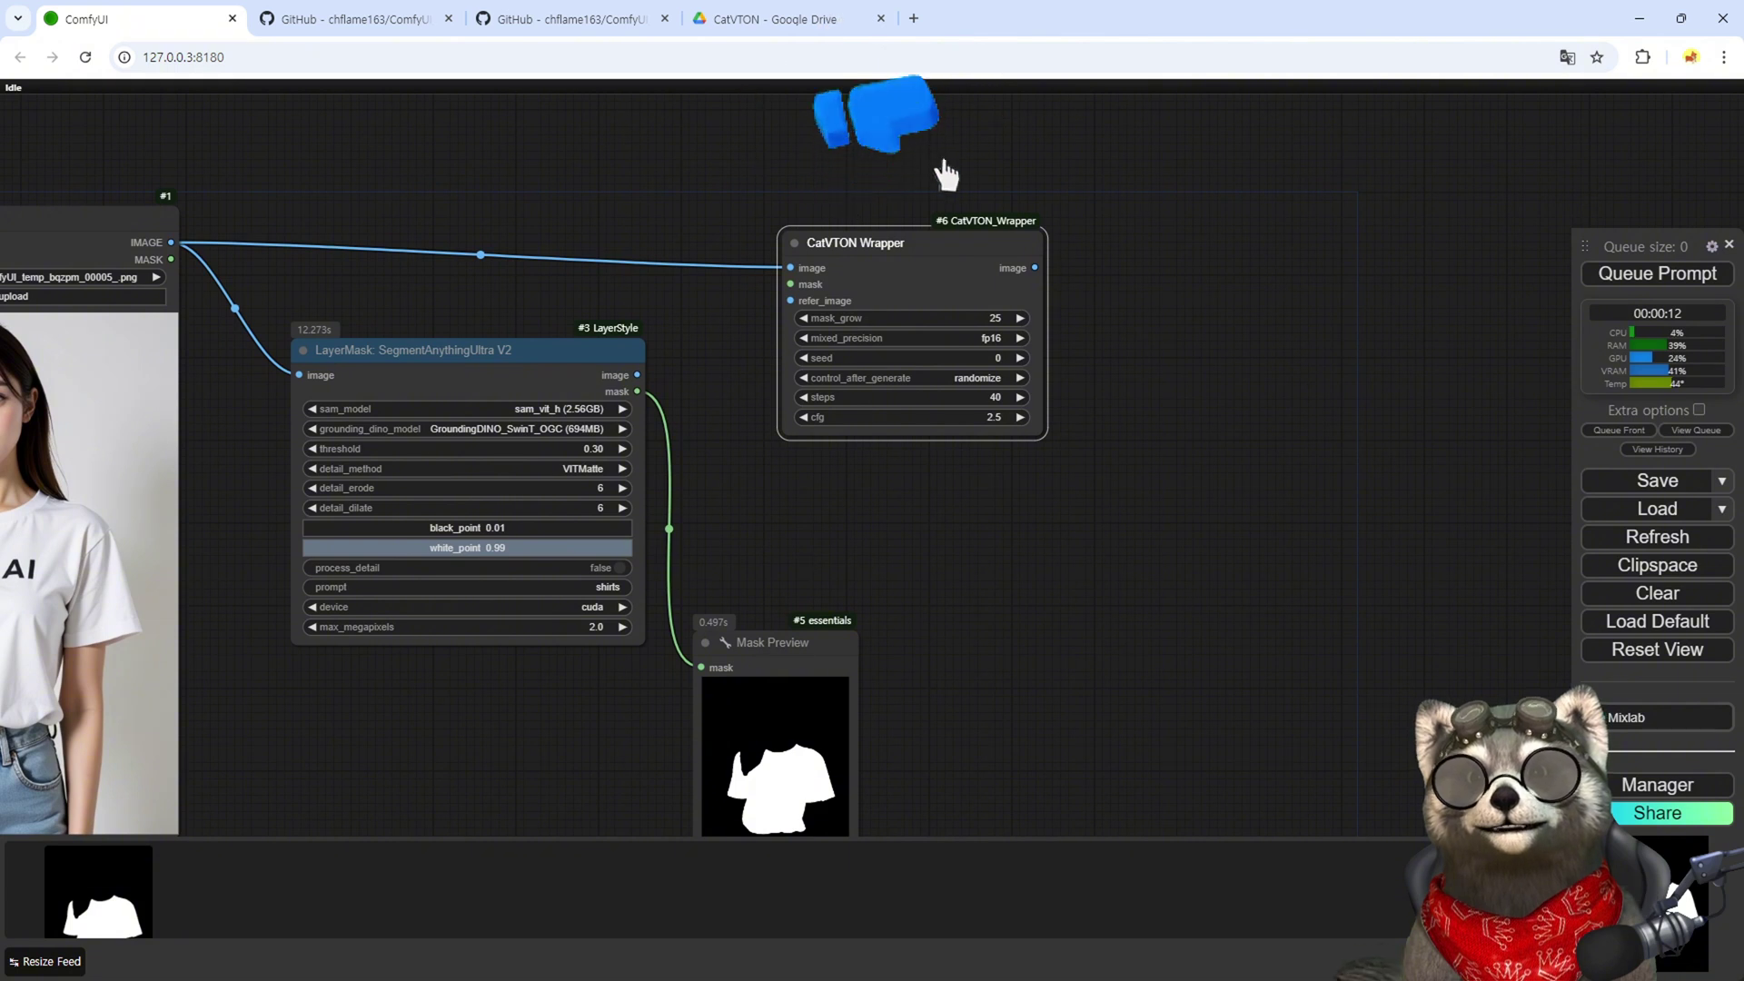
pyautogui.moveTo(638, 392); pyautogui.dragTo(792, 285)
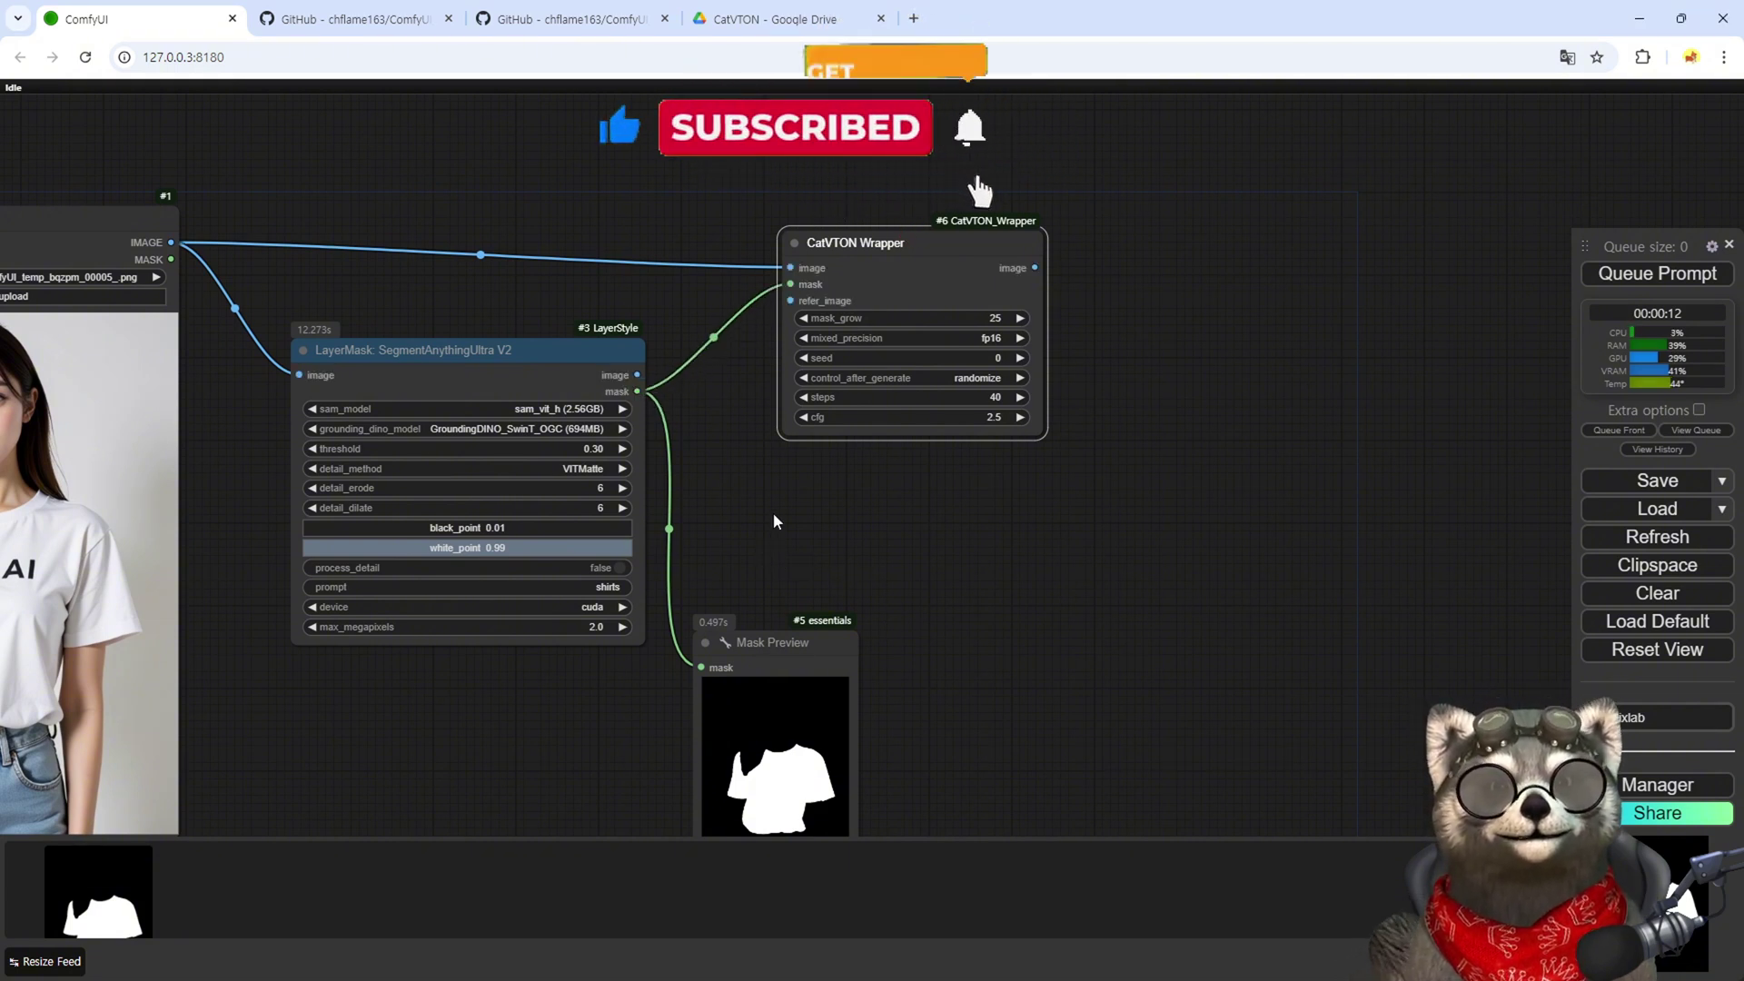
pyautogui.scroll(-3, 744, 491)
pyautogui.moveTo(520, 722); pyautogui.dragTo(547, 582)
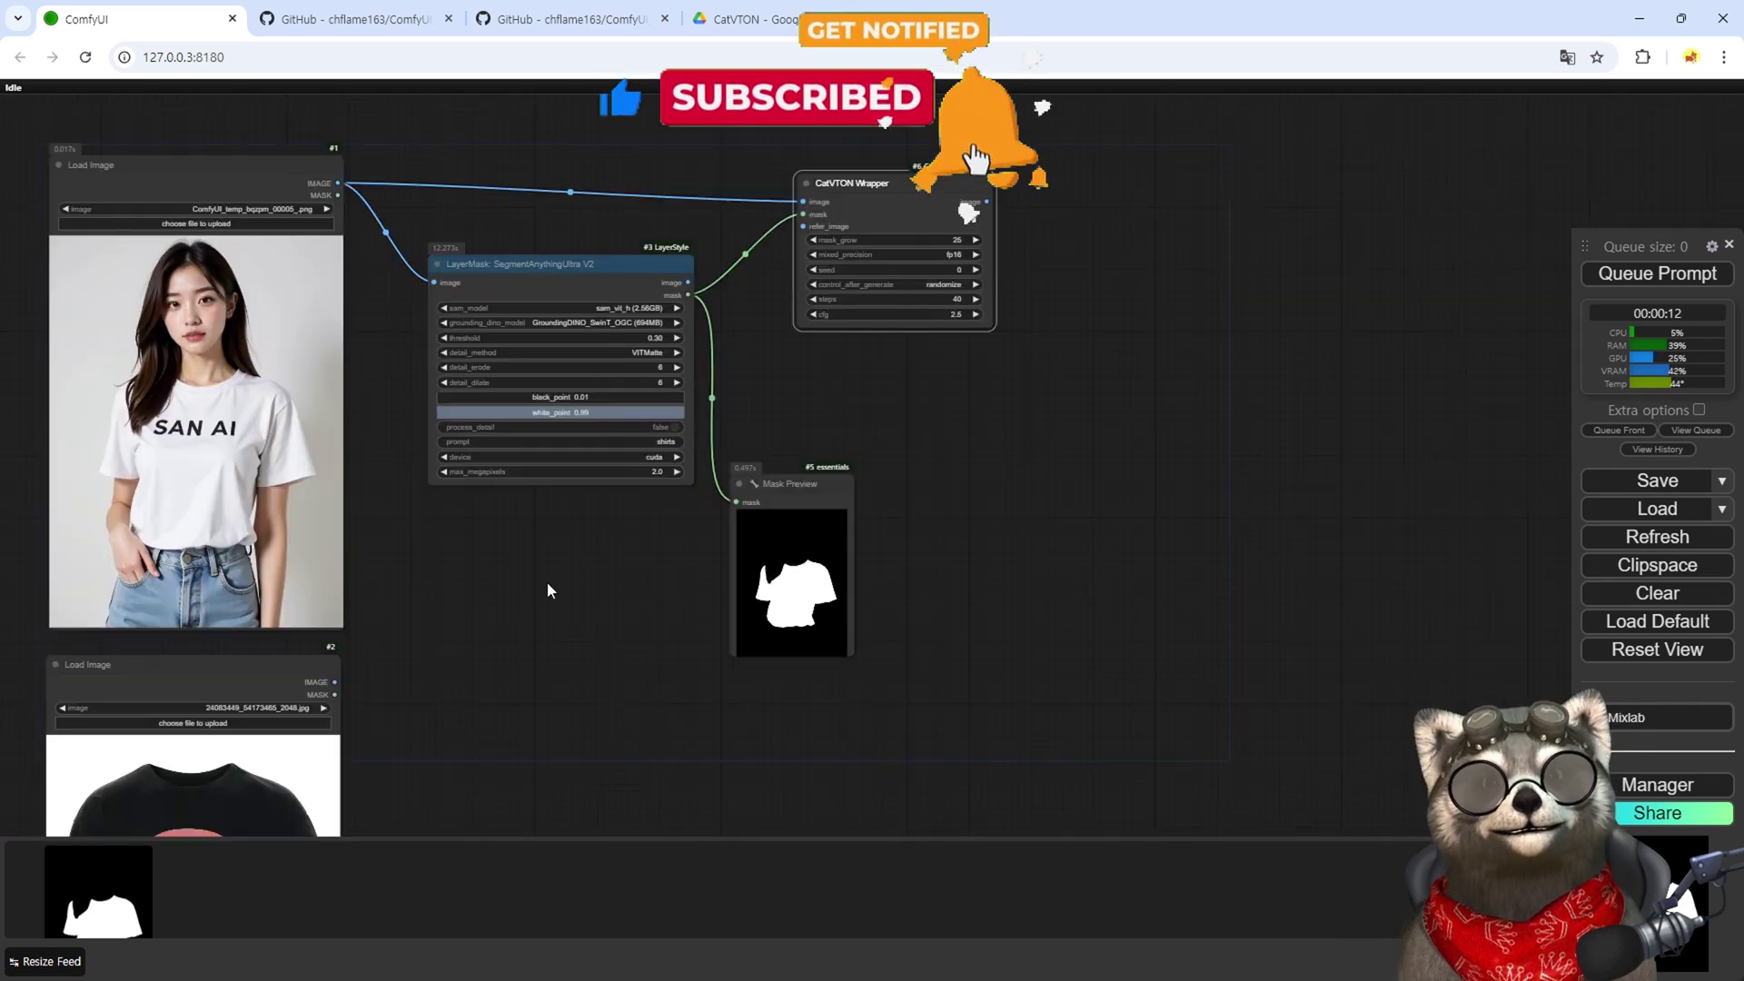
pyautogui.moveTo(338, 683); pyautogui.dragTo(803, 226)
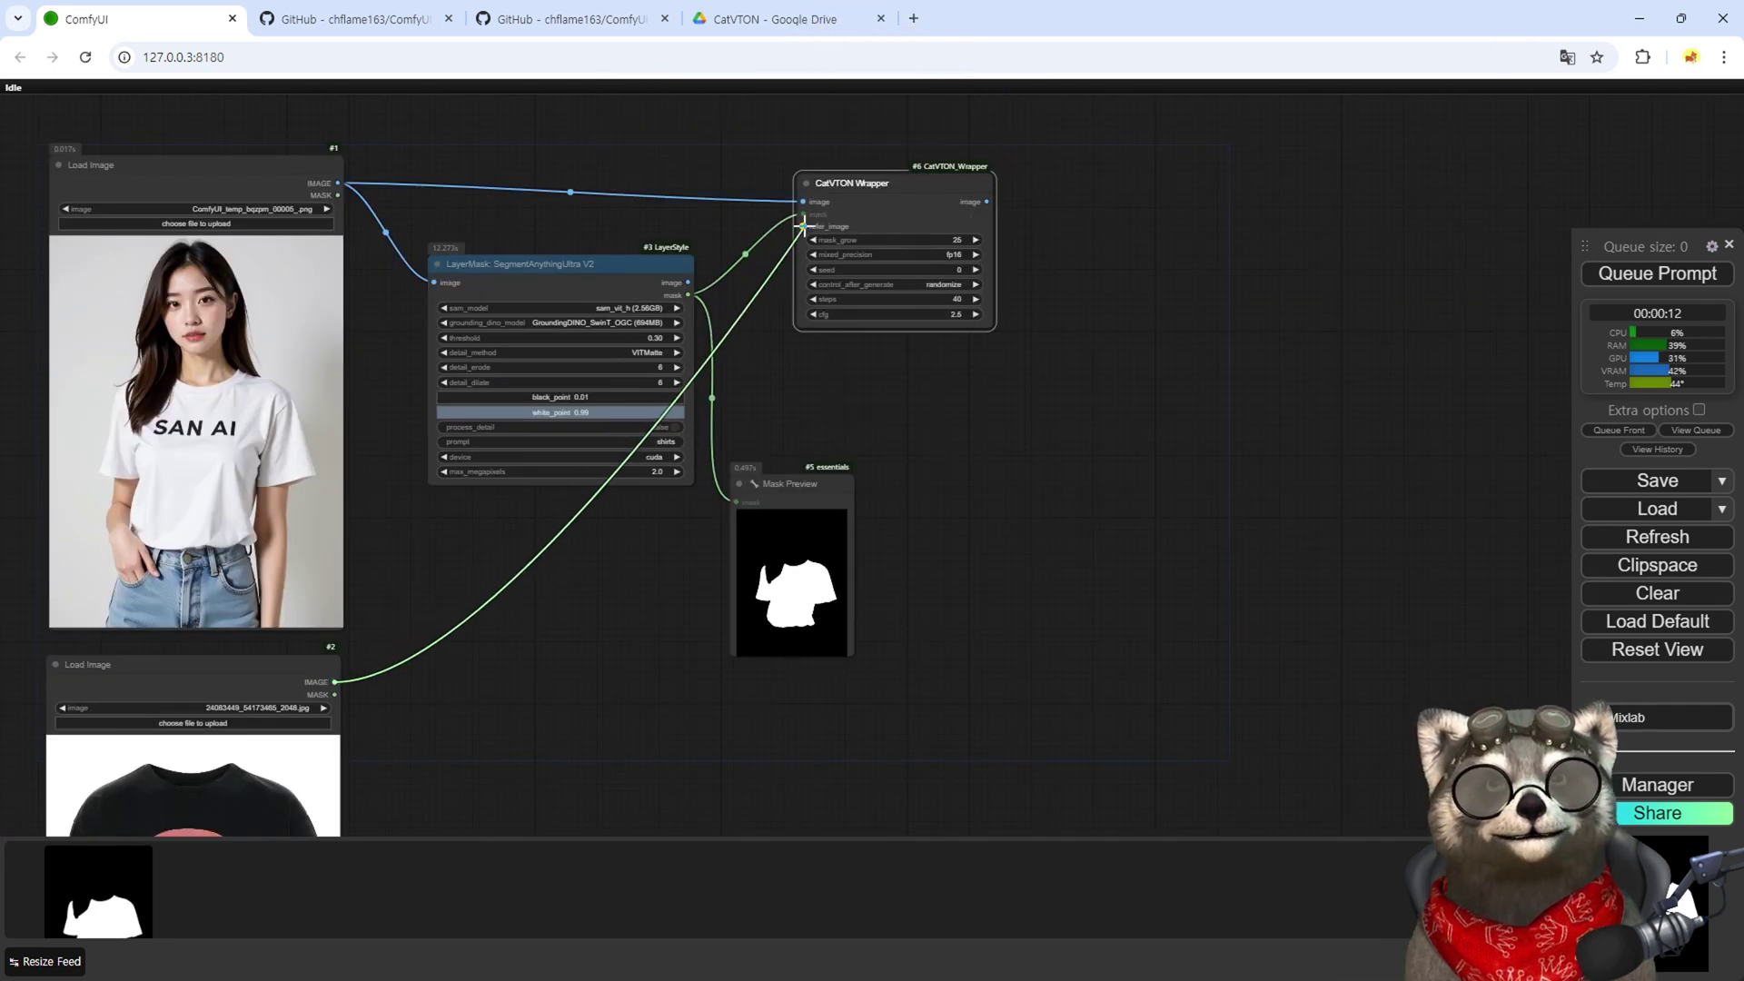
# Step: Set mixed_precision of the CatVTON Wrapper to bf16 and add a Preview Image node to its image output
pyautogui.scroll(8, 902, 443)
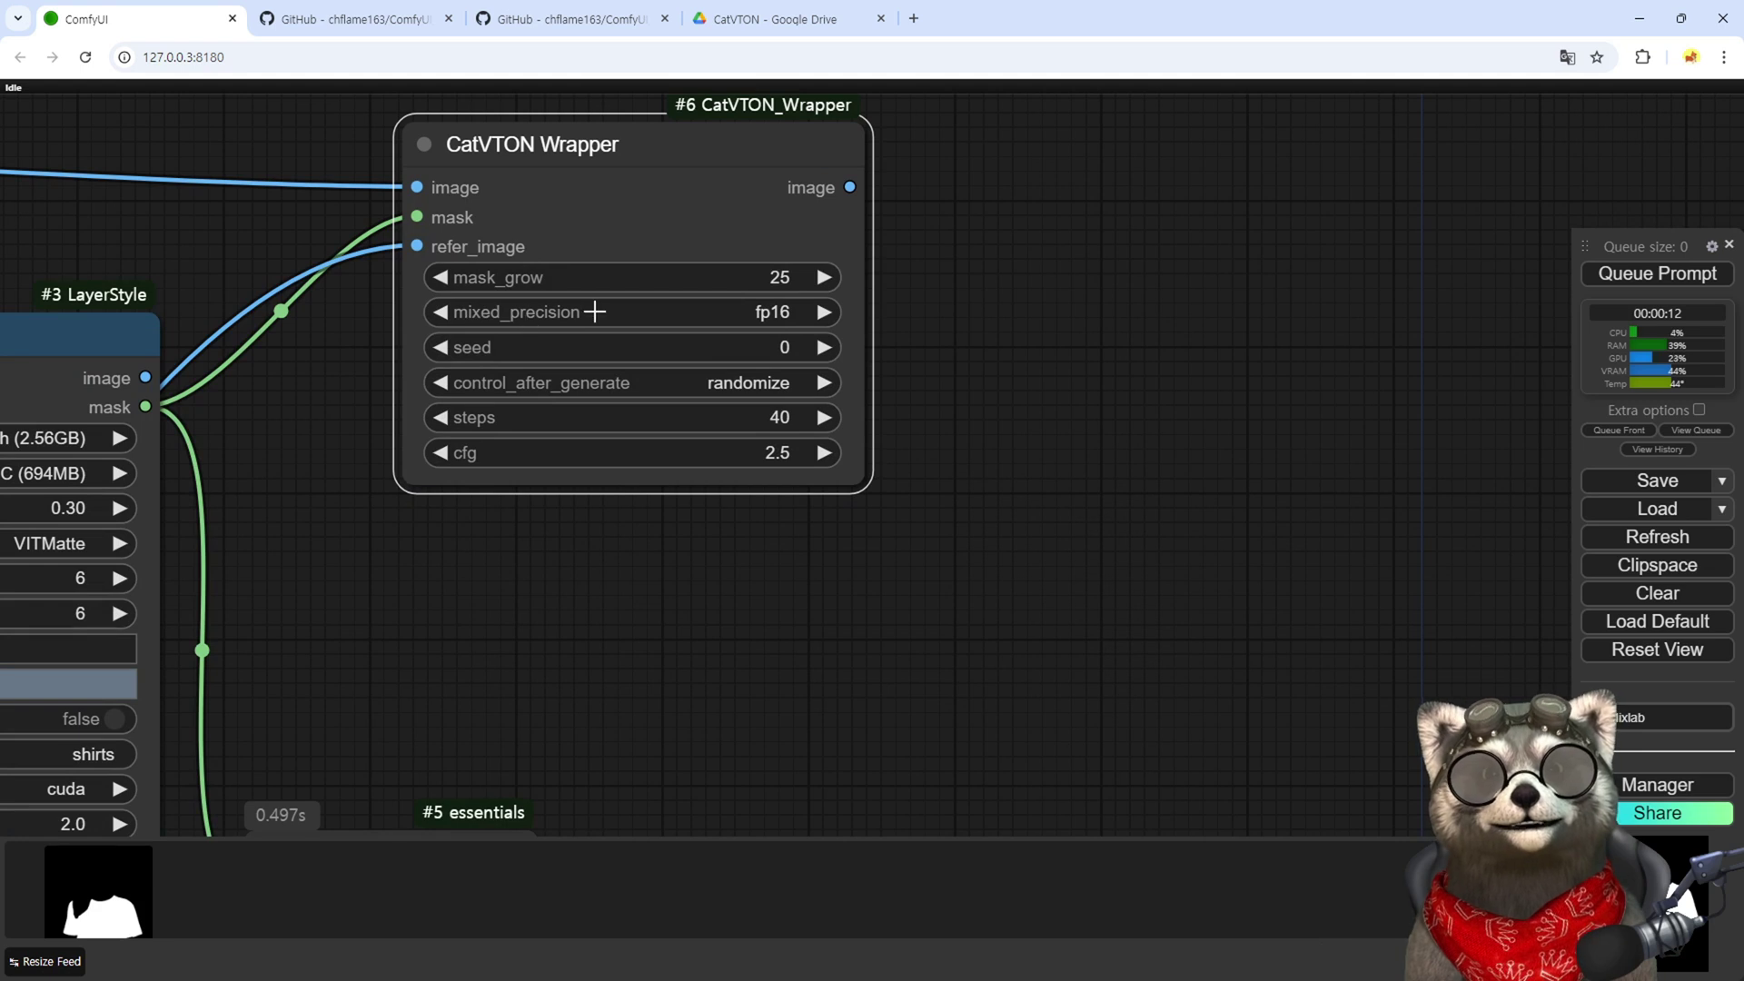
pyautogui.click(878, 254)
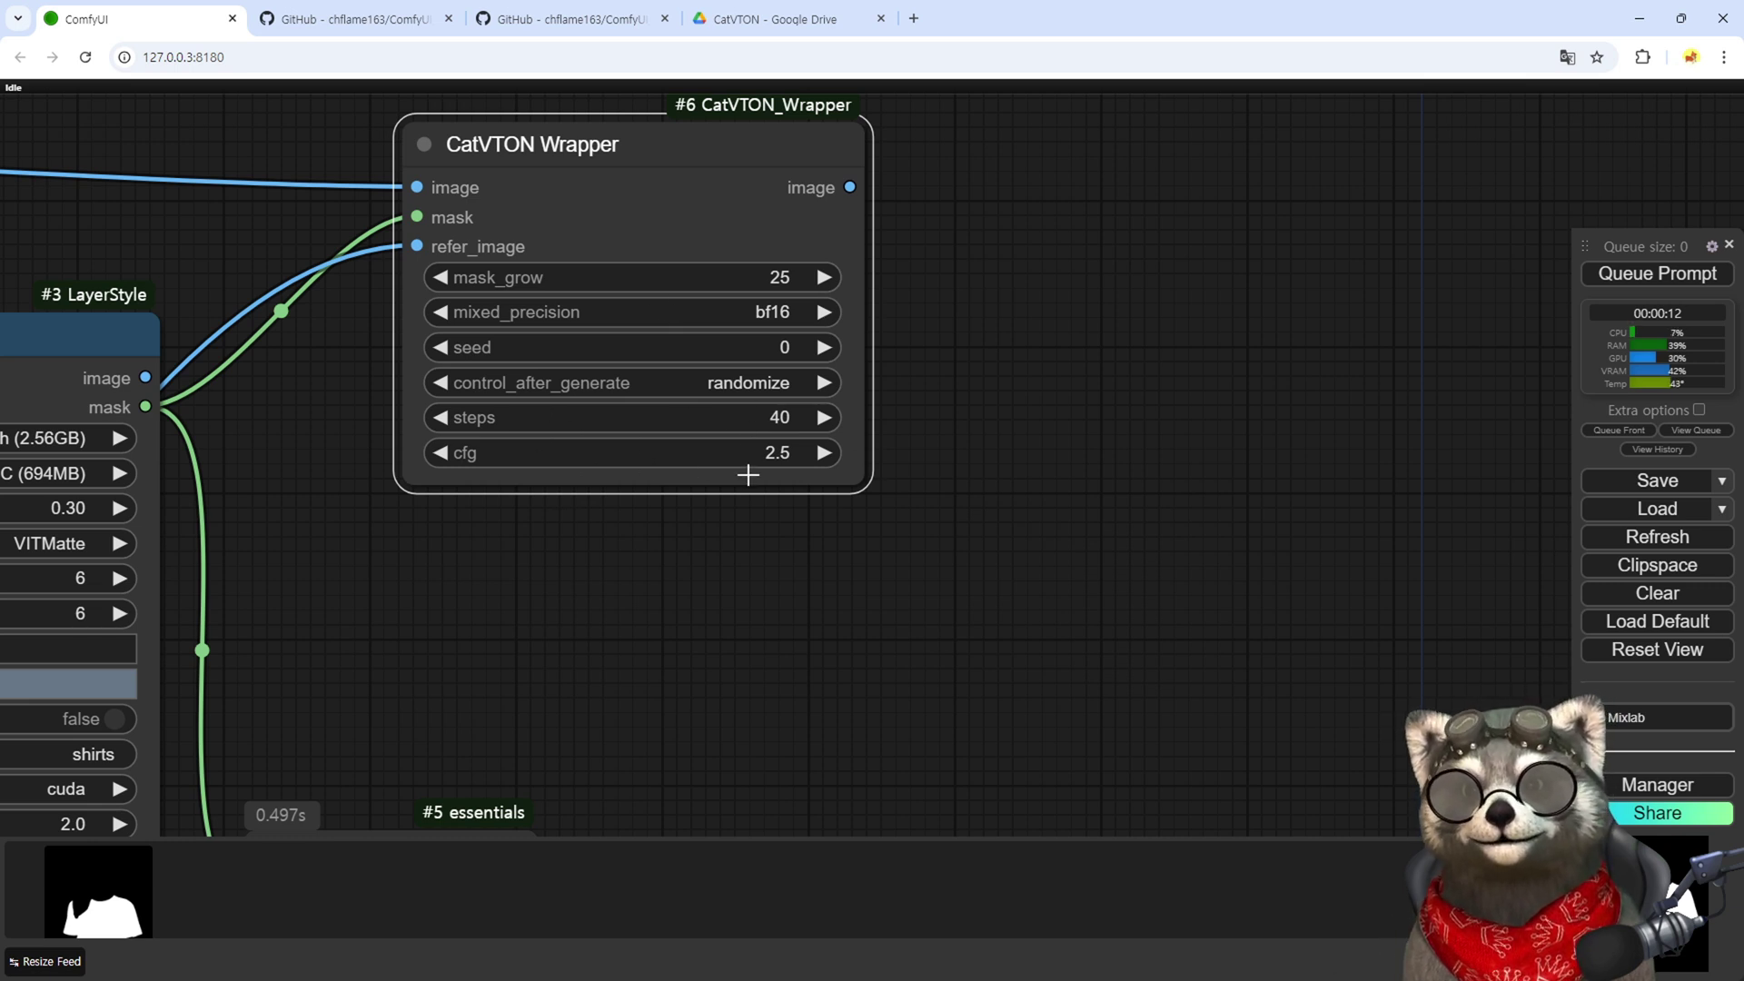
pyautogui.scroll(-2, 748, 474)
pyautogui.moveTo(832, 237); pyautogui.dragTo(1120, 178)
pyautogui.click(1054, 398)
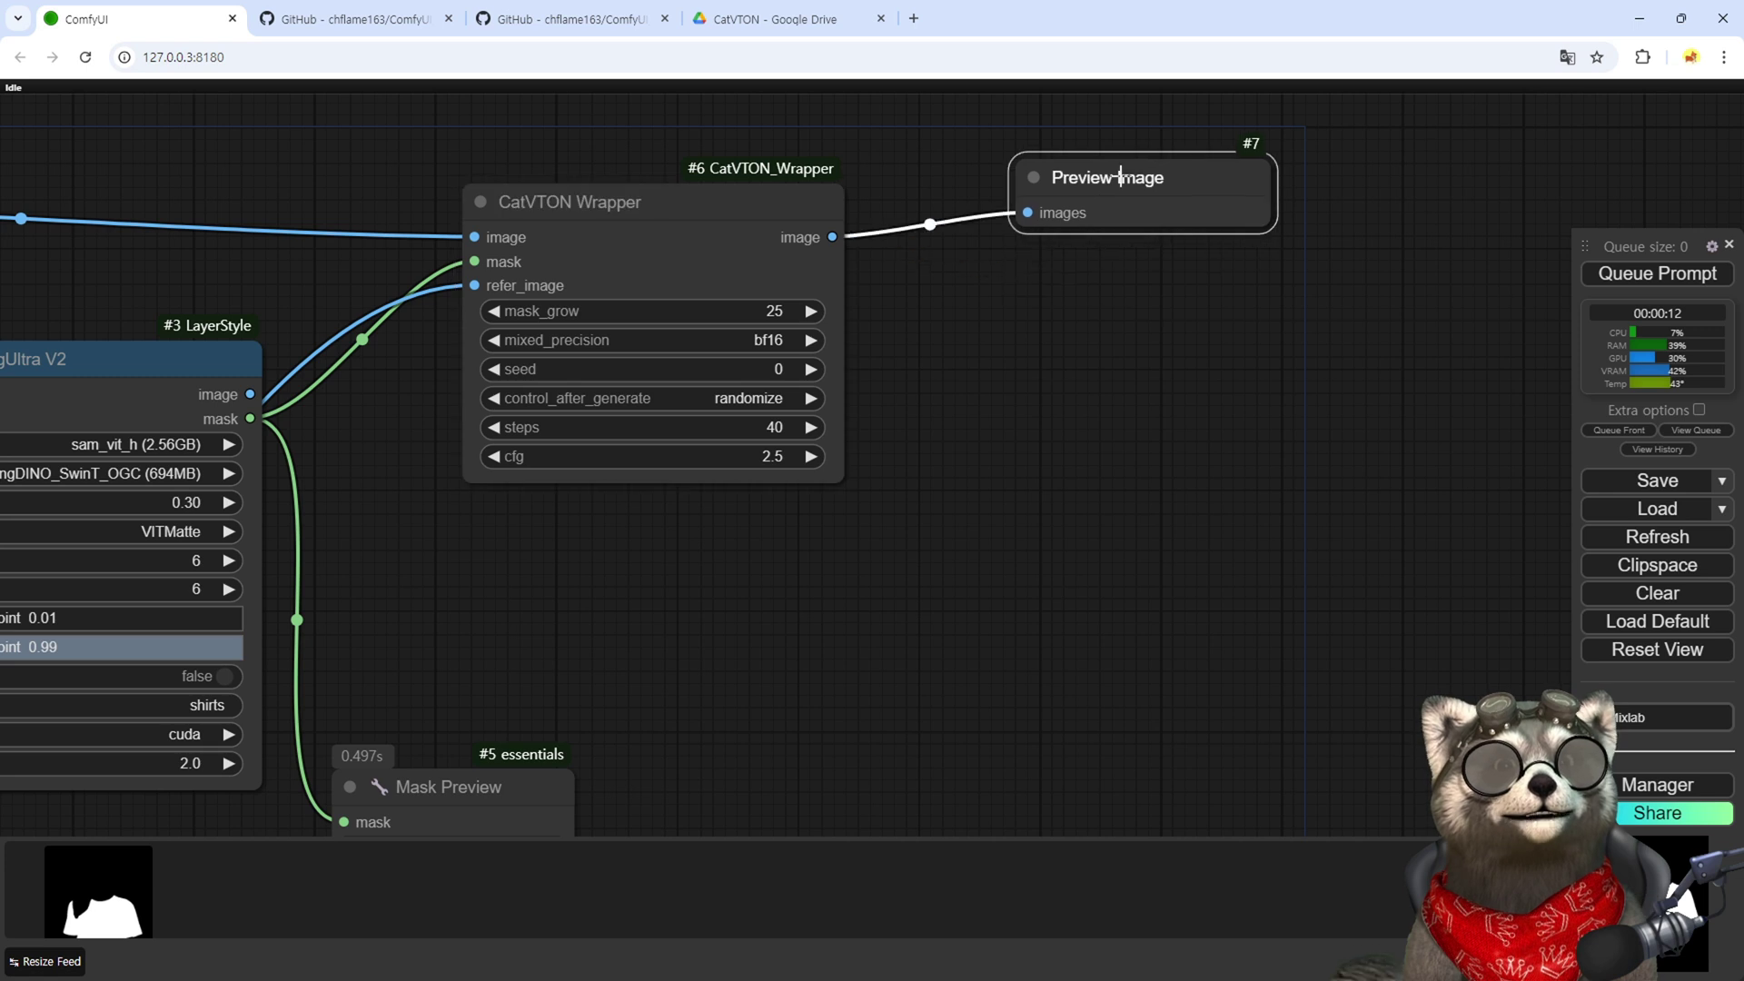
# Step: Move the Mask Preview node up and closer beneath the CatVTON Wrapper node
pyautogui.scroll(-5, 1102, 186)
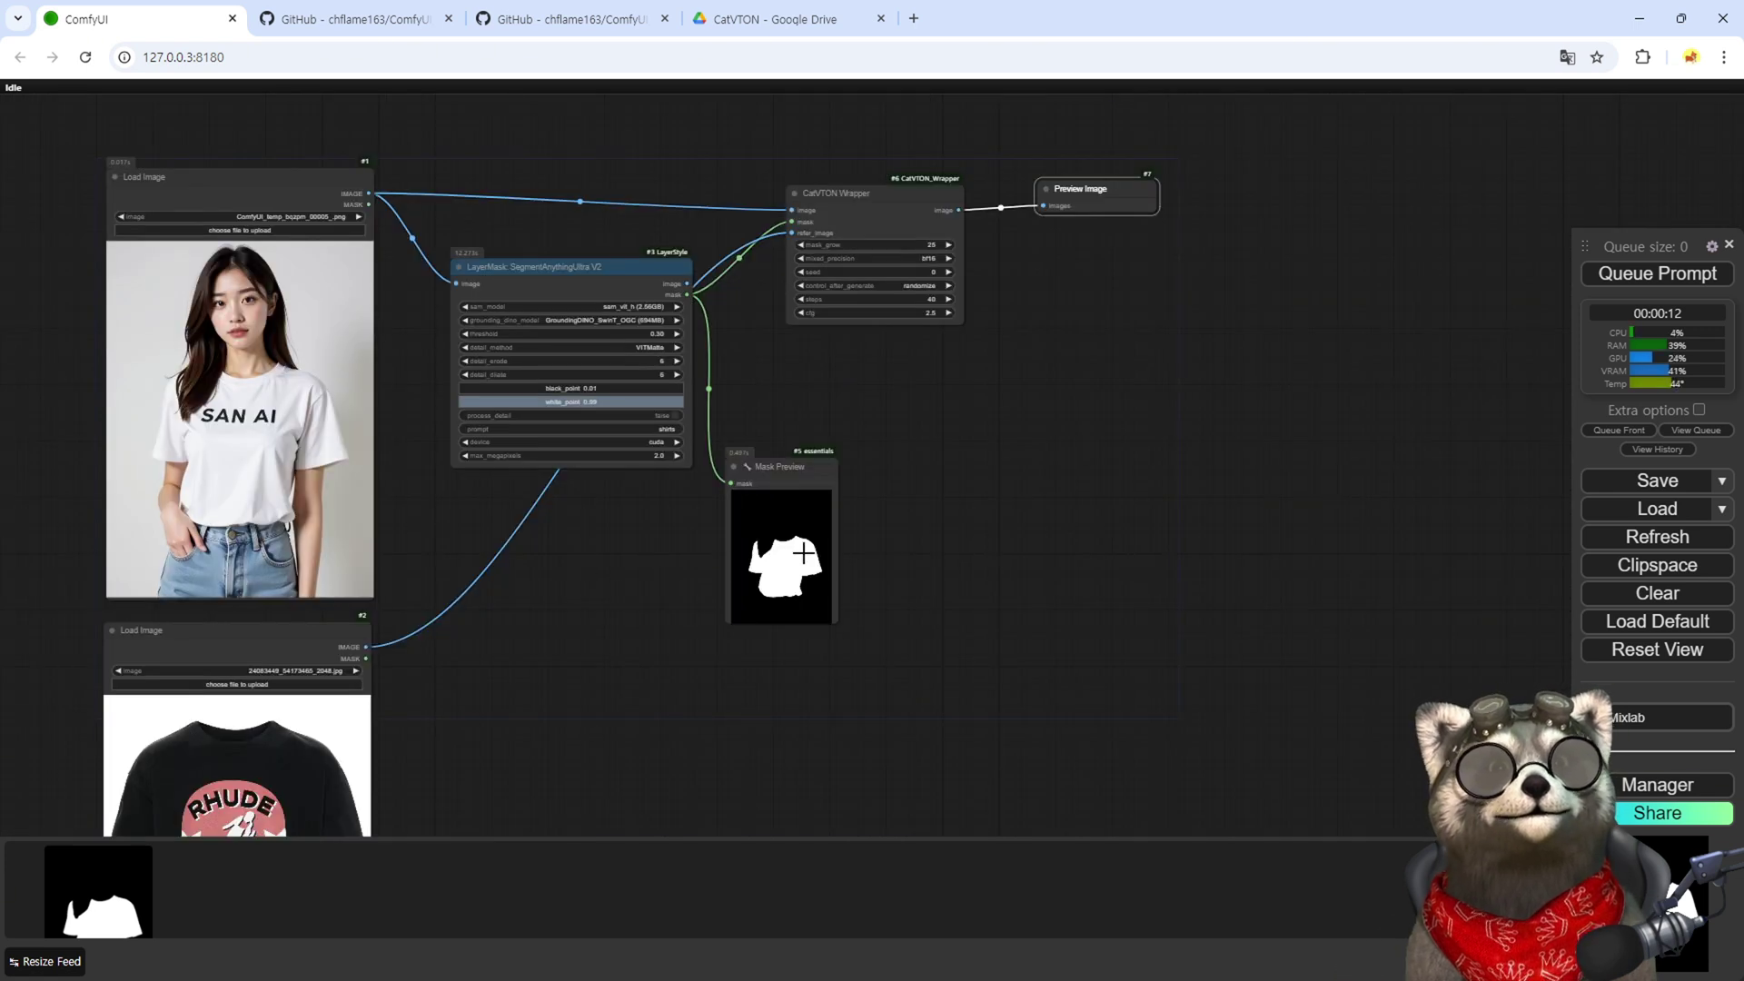
pyautogui.moveTo(779, 467); pyautogui.dragTo(797, 429)
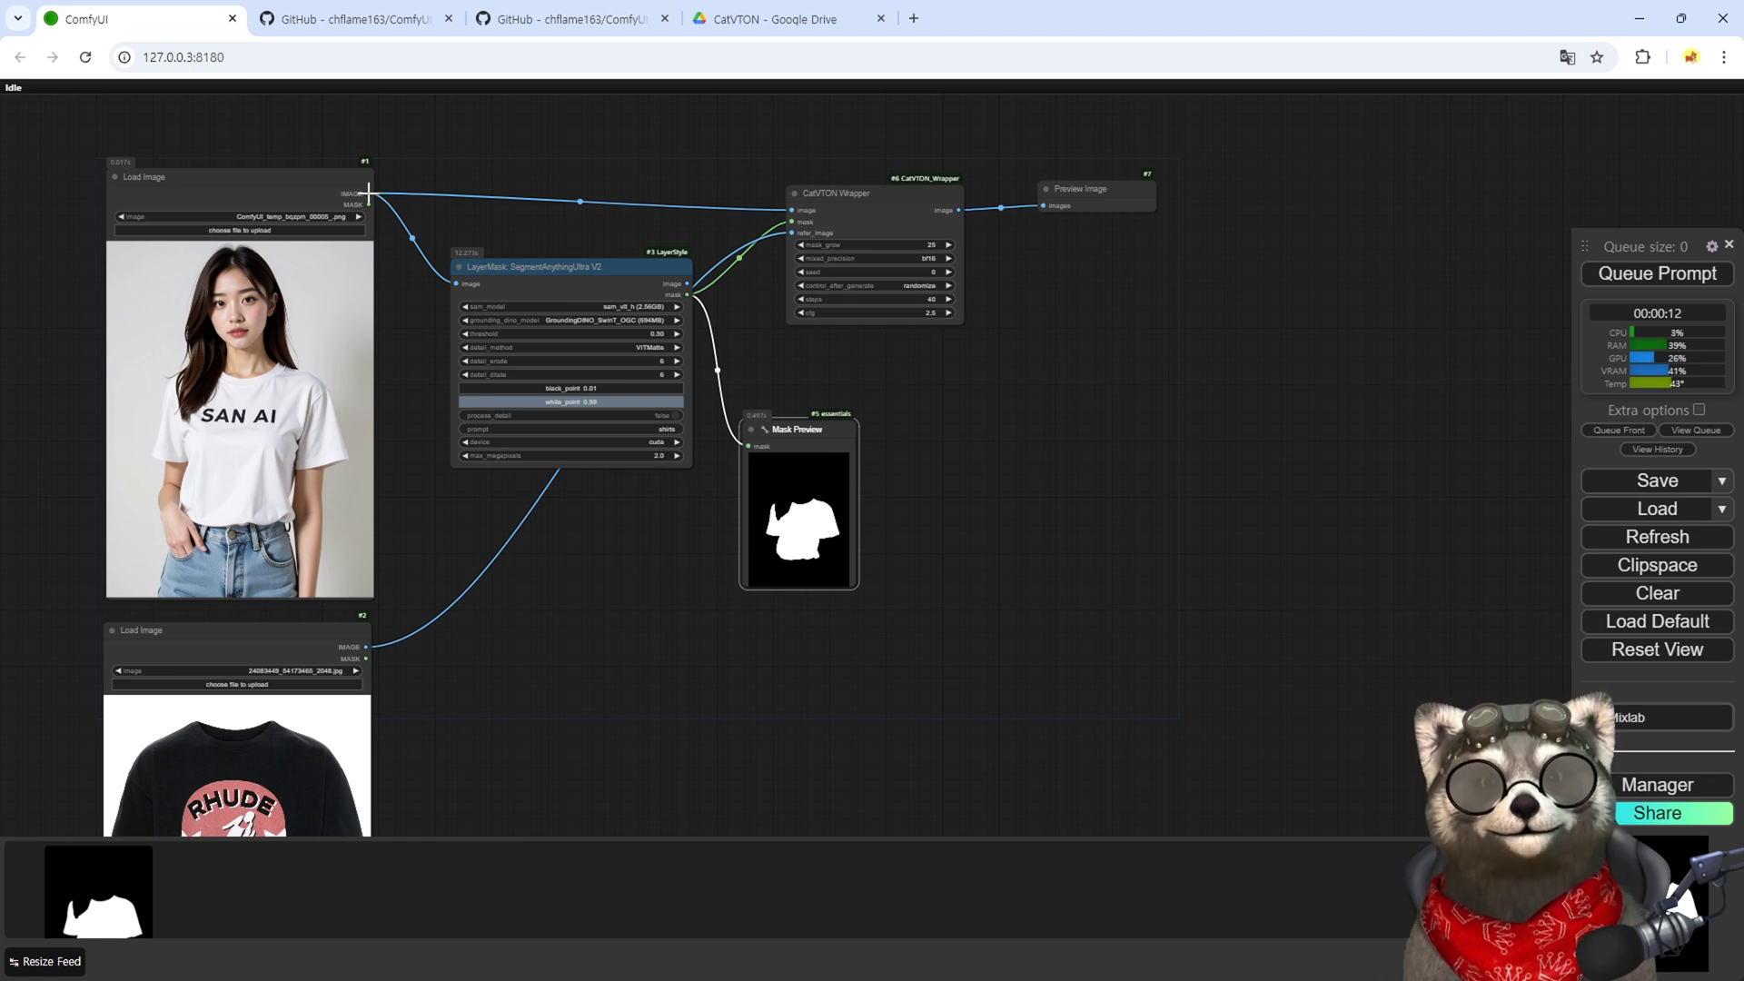
pyautogui.moveTo(799, 429); pyautogui.dragTo(858, 400)
# Step: Add an Image Comparer (rgthree) node and connect the model photo's IMAGE output to its image_a input
pyautogui.moveTo(977, 490); pyautogui.dragTo(969, 433)
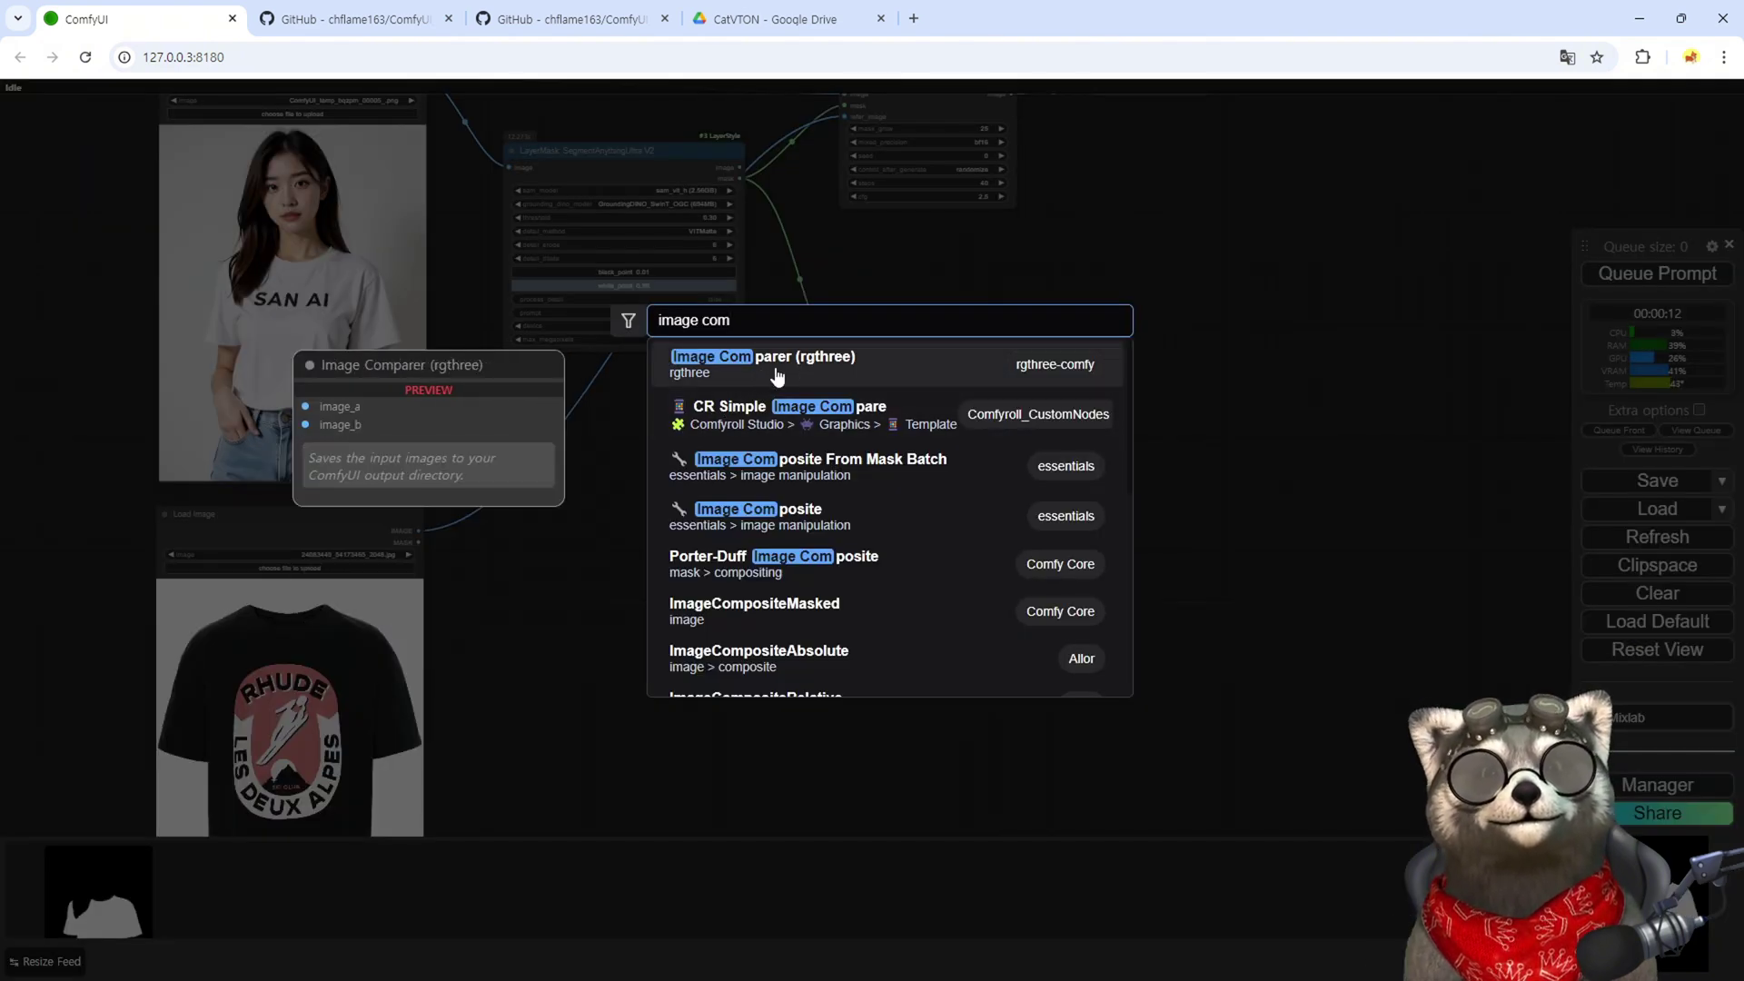
pyautogui.click(777, 364)
pyautogui.scroll(10, 741, 481)
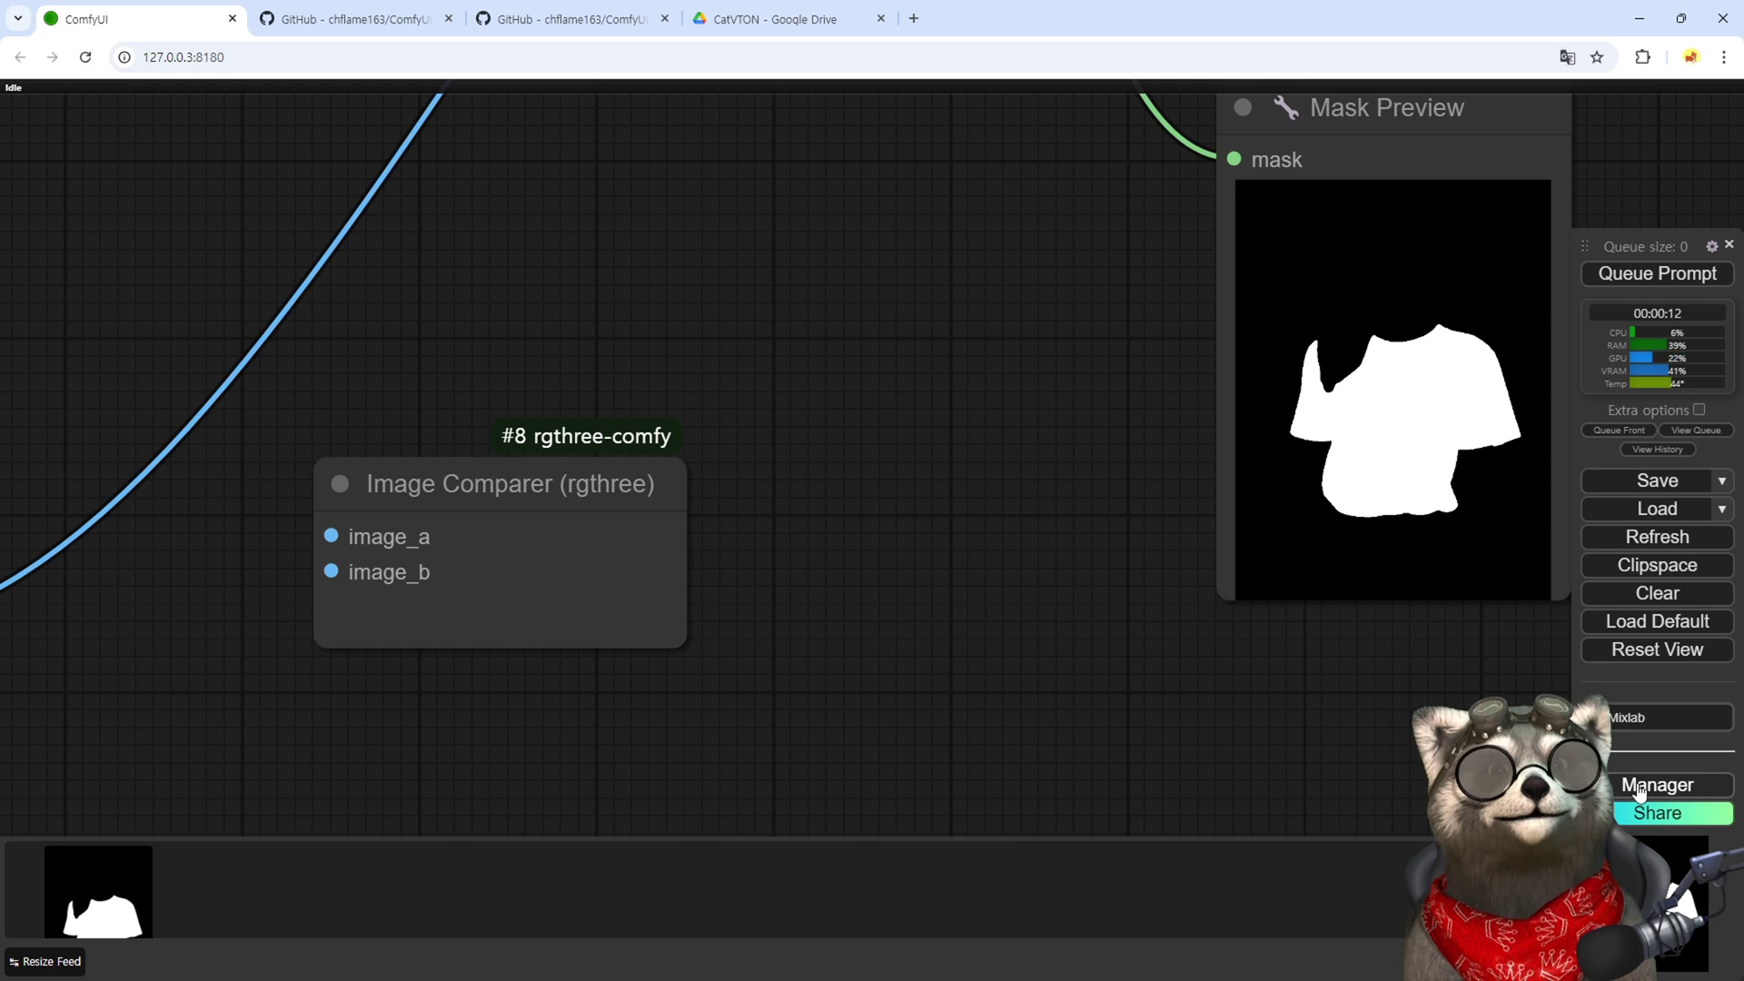
pyautogui.scroll(-10, 548, 452)
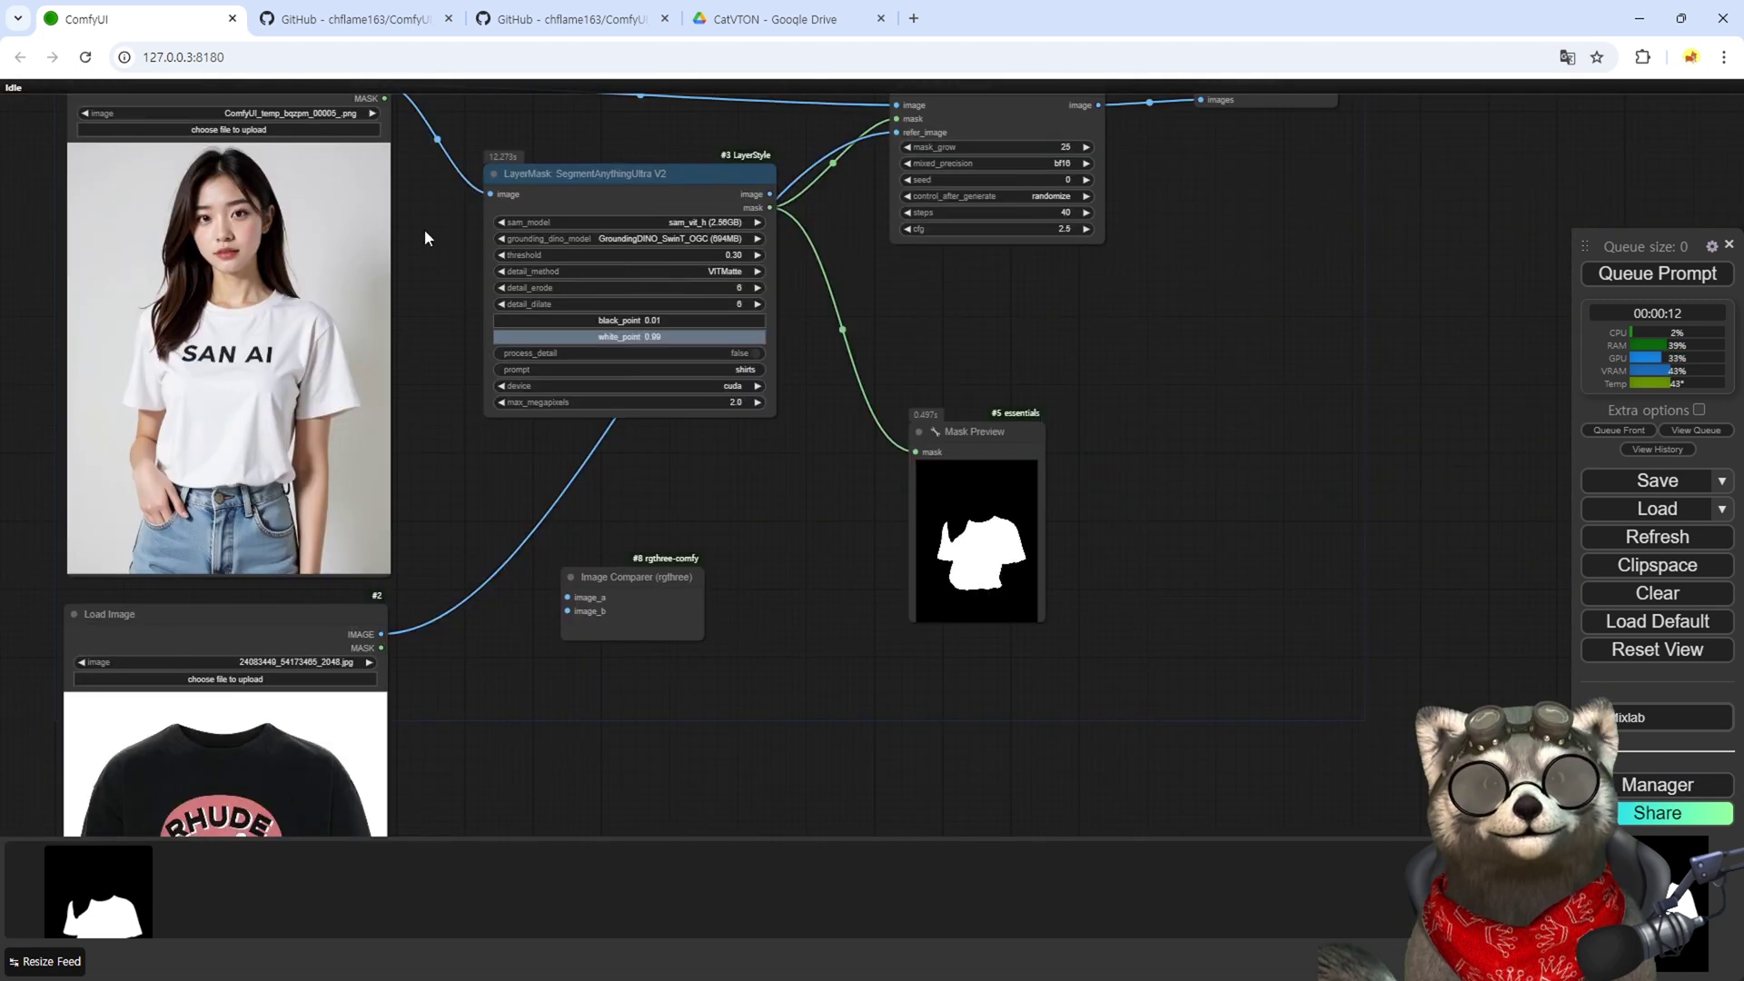
pyautogui.moveTo(423, 229); pyautogui.dragTo(437, 289)
pyautogui.moveTo(547, 672); pyautogui.dragTo(582, 662)
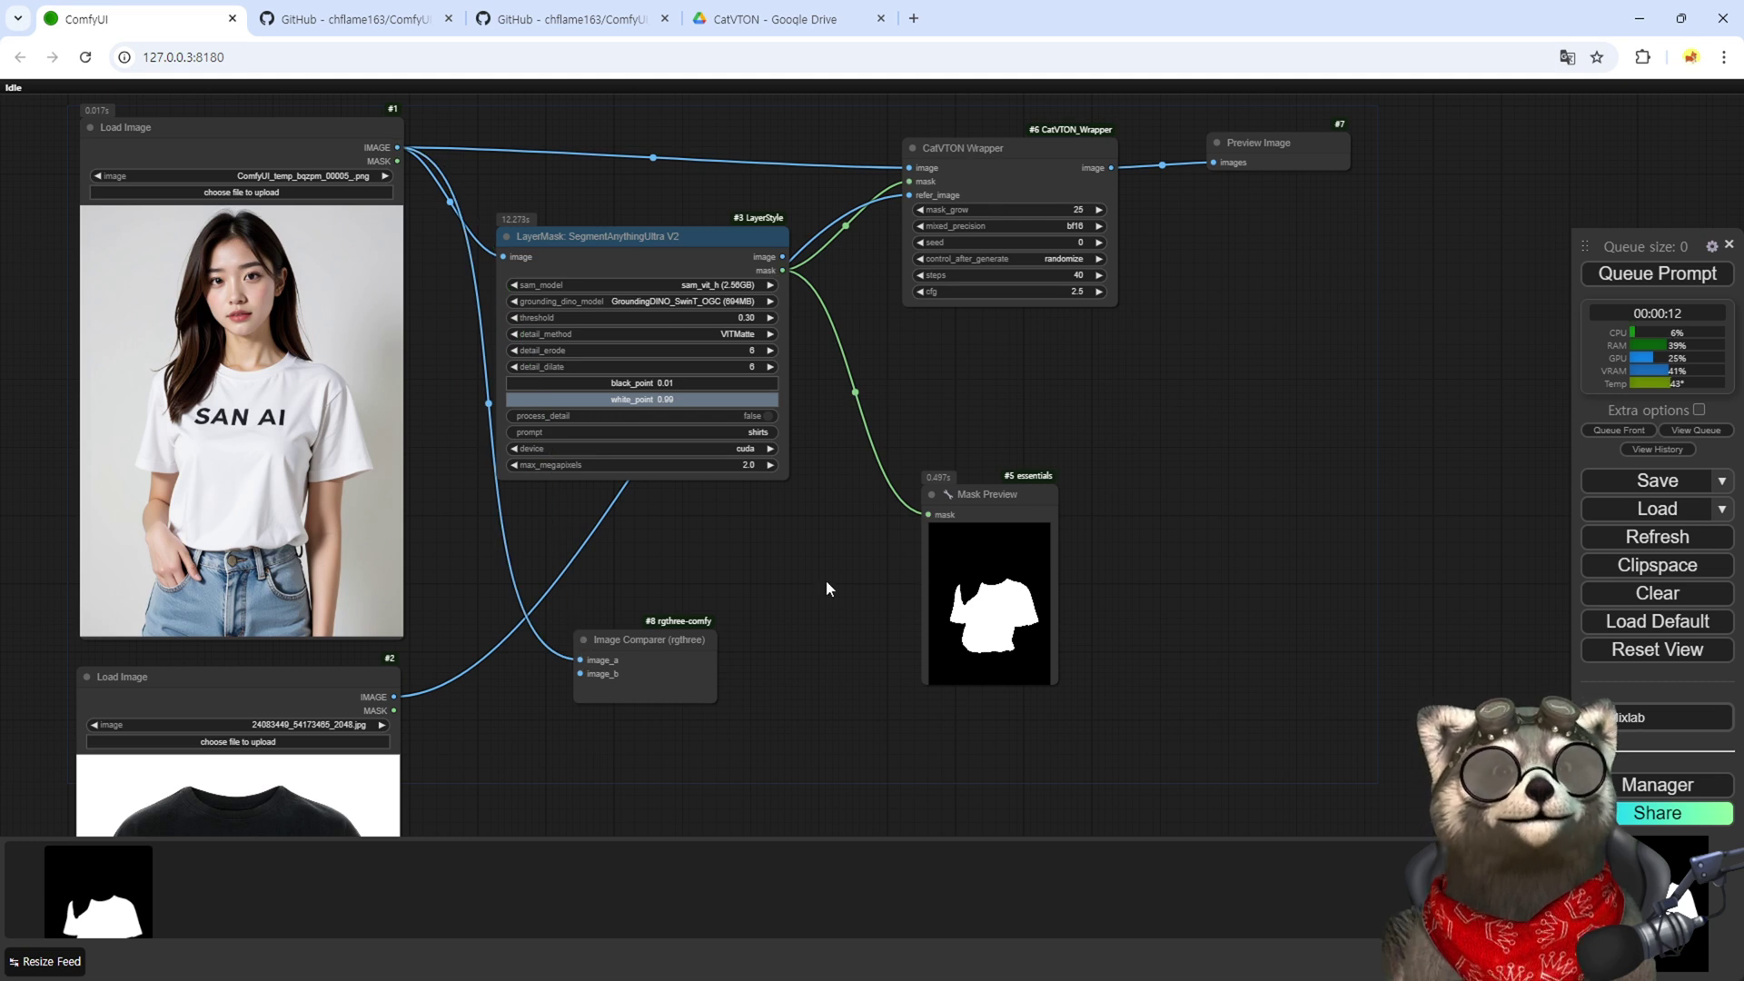
# Step: Add a Convert Mask to Image node on the SegmentAnythingUltra V2 mask output, feed the Image Comparer's image_b, and arrange the nodes
pyautogui.moveTo(957, 501); pyautogui.dragTo(997, 500)
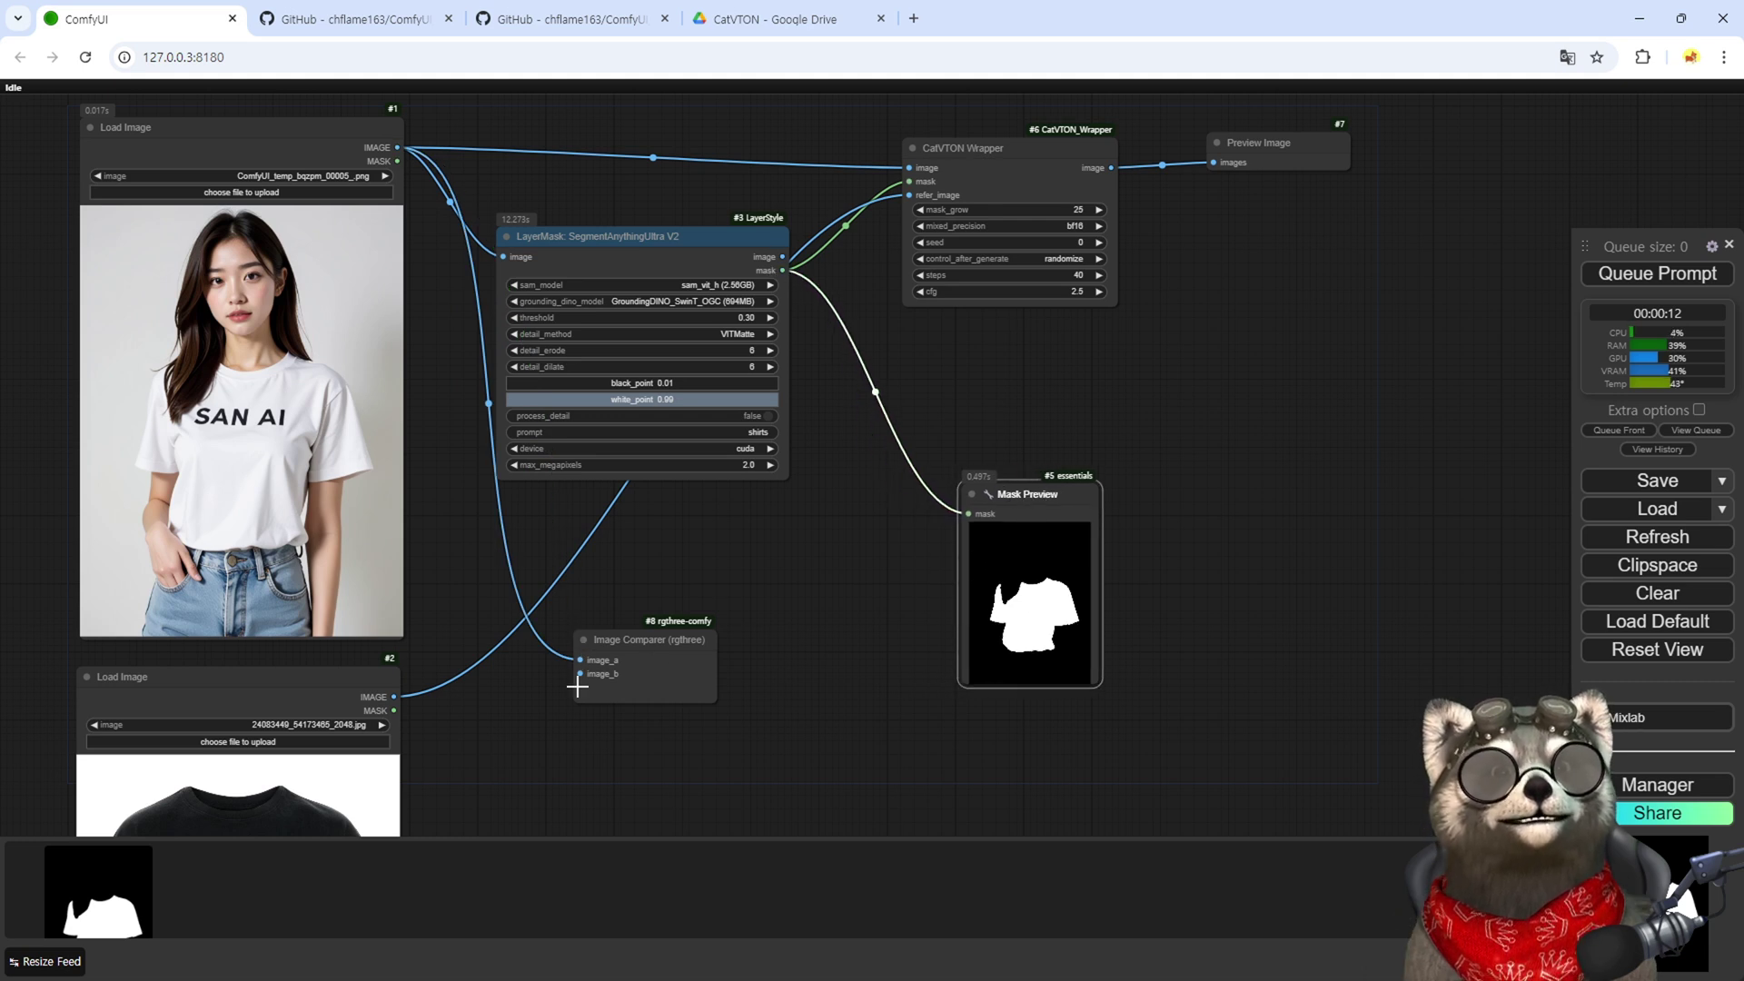
pyautogui.moveTo(782, 269); pyautogui.dragTo(659, 546)
pyautogui.click(672, 583)
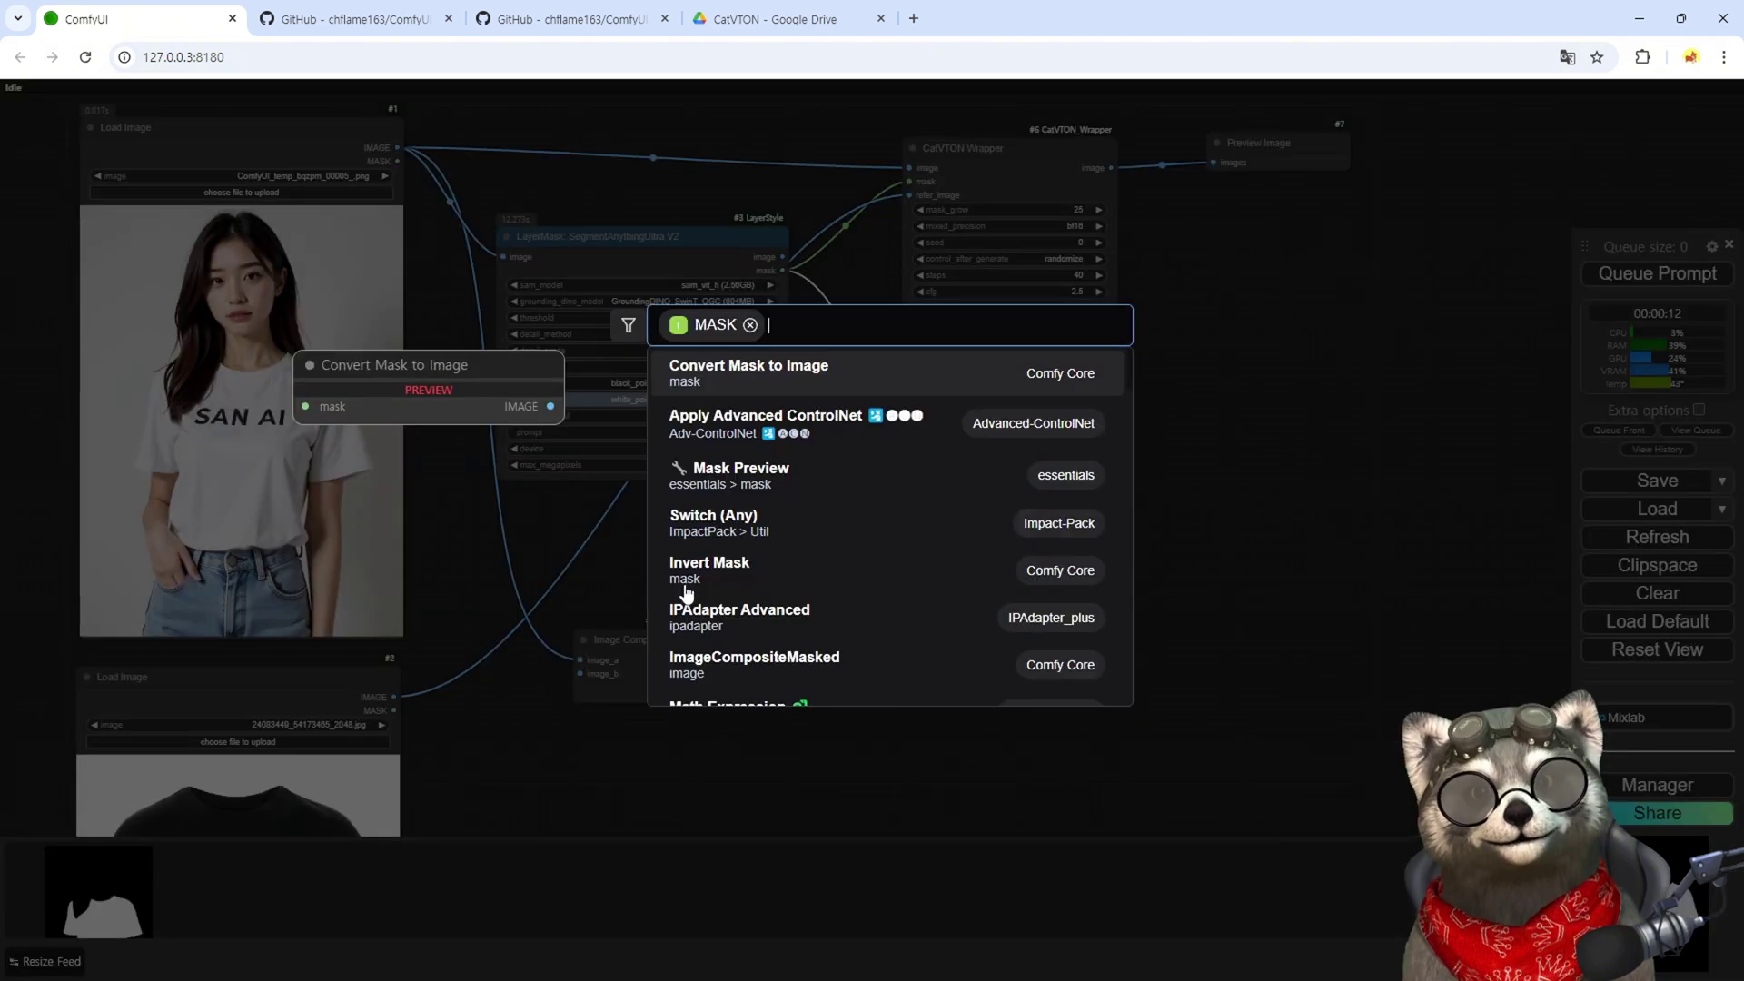
pyautogui.click(775, 380)
pyautogui.moveTo(796, 545); pyautogui.dragTo(676, 680)
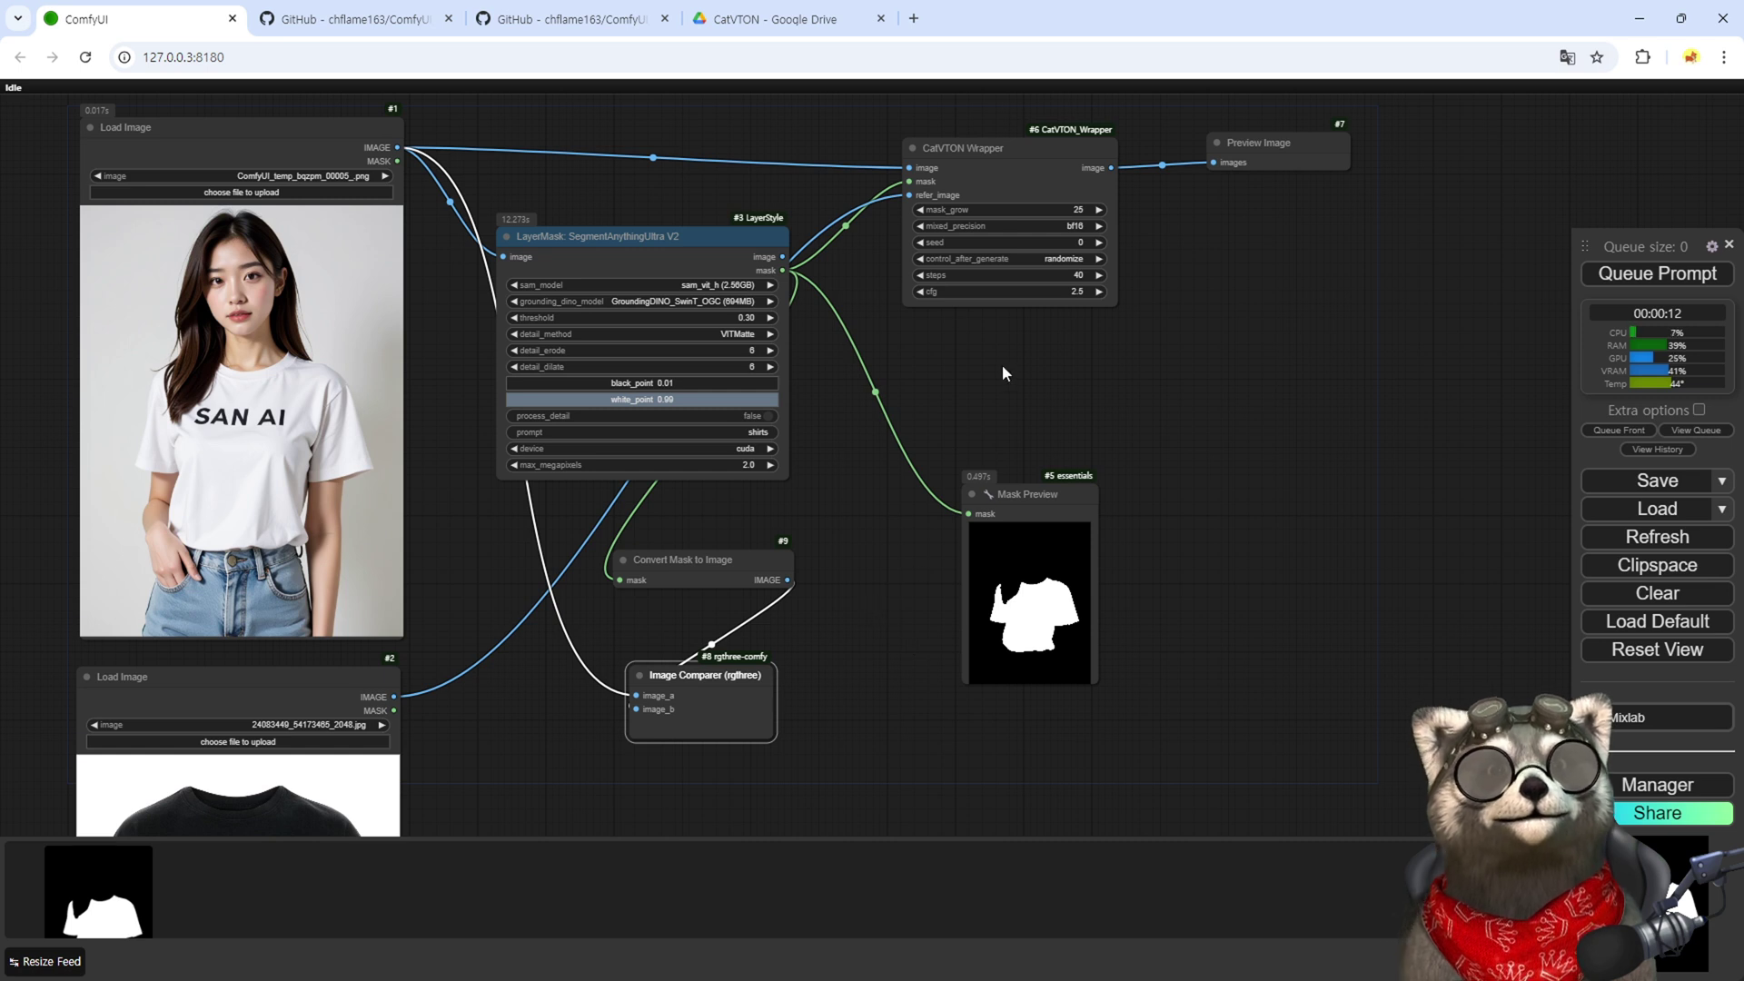
# Step: Bypass the CatVTON Wrapper and Preview Image nodes and run the workflow for the mask comparison only
pyautogui.click(1009, 152)
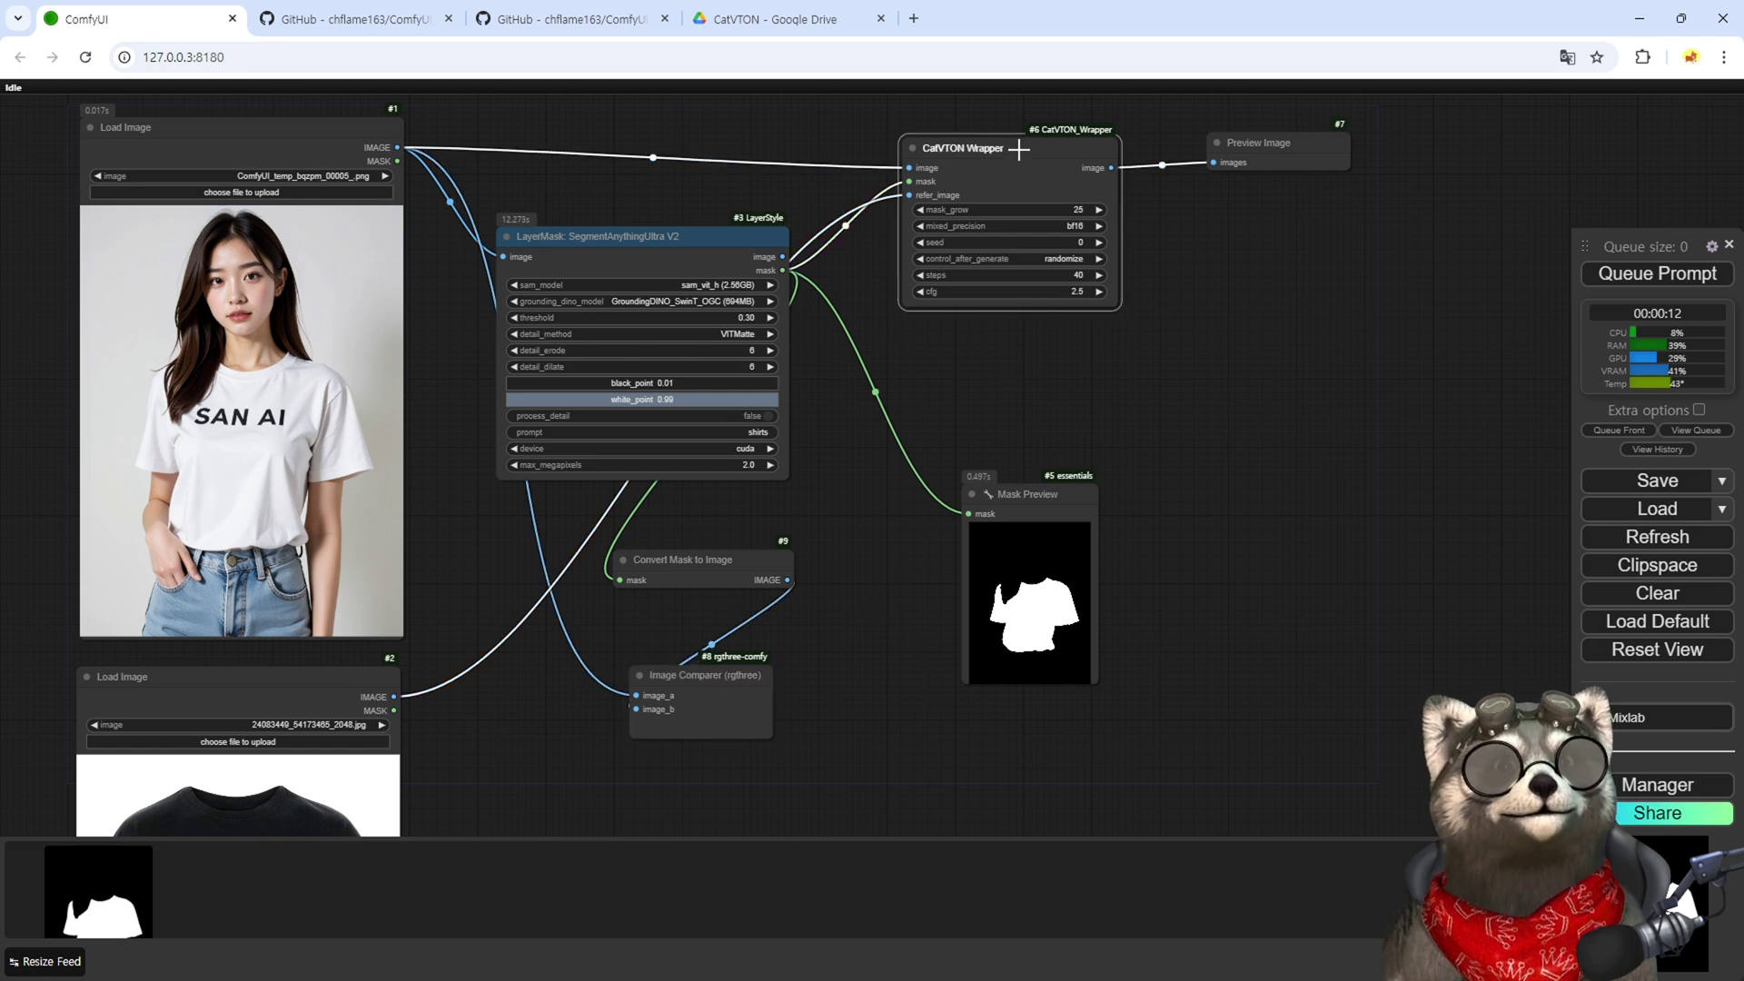
pyautogui.click(1254, 144)
pyautogui.hotkey('ctrl', 'b')
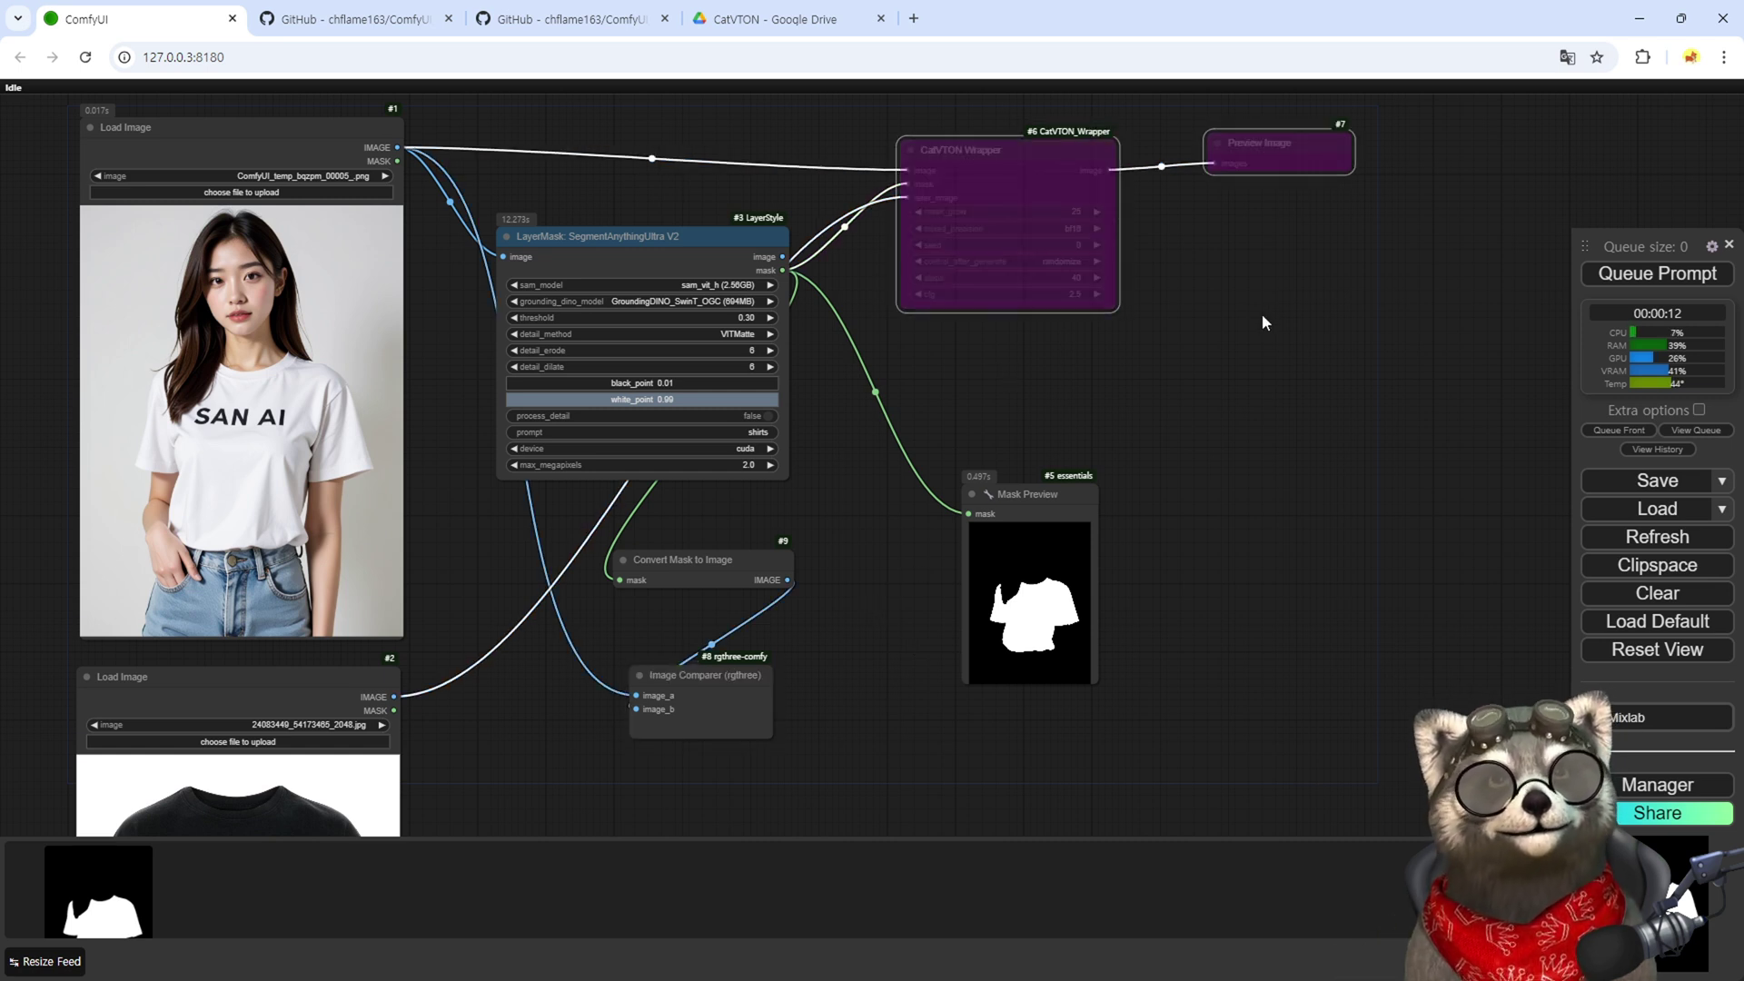
pyautogui.hotkey('ctrl', 'Return')
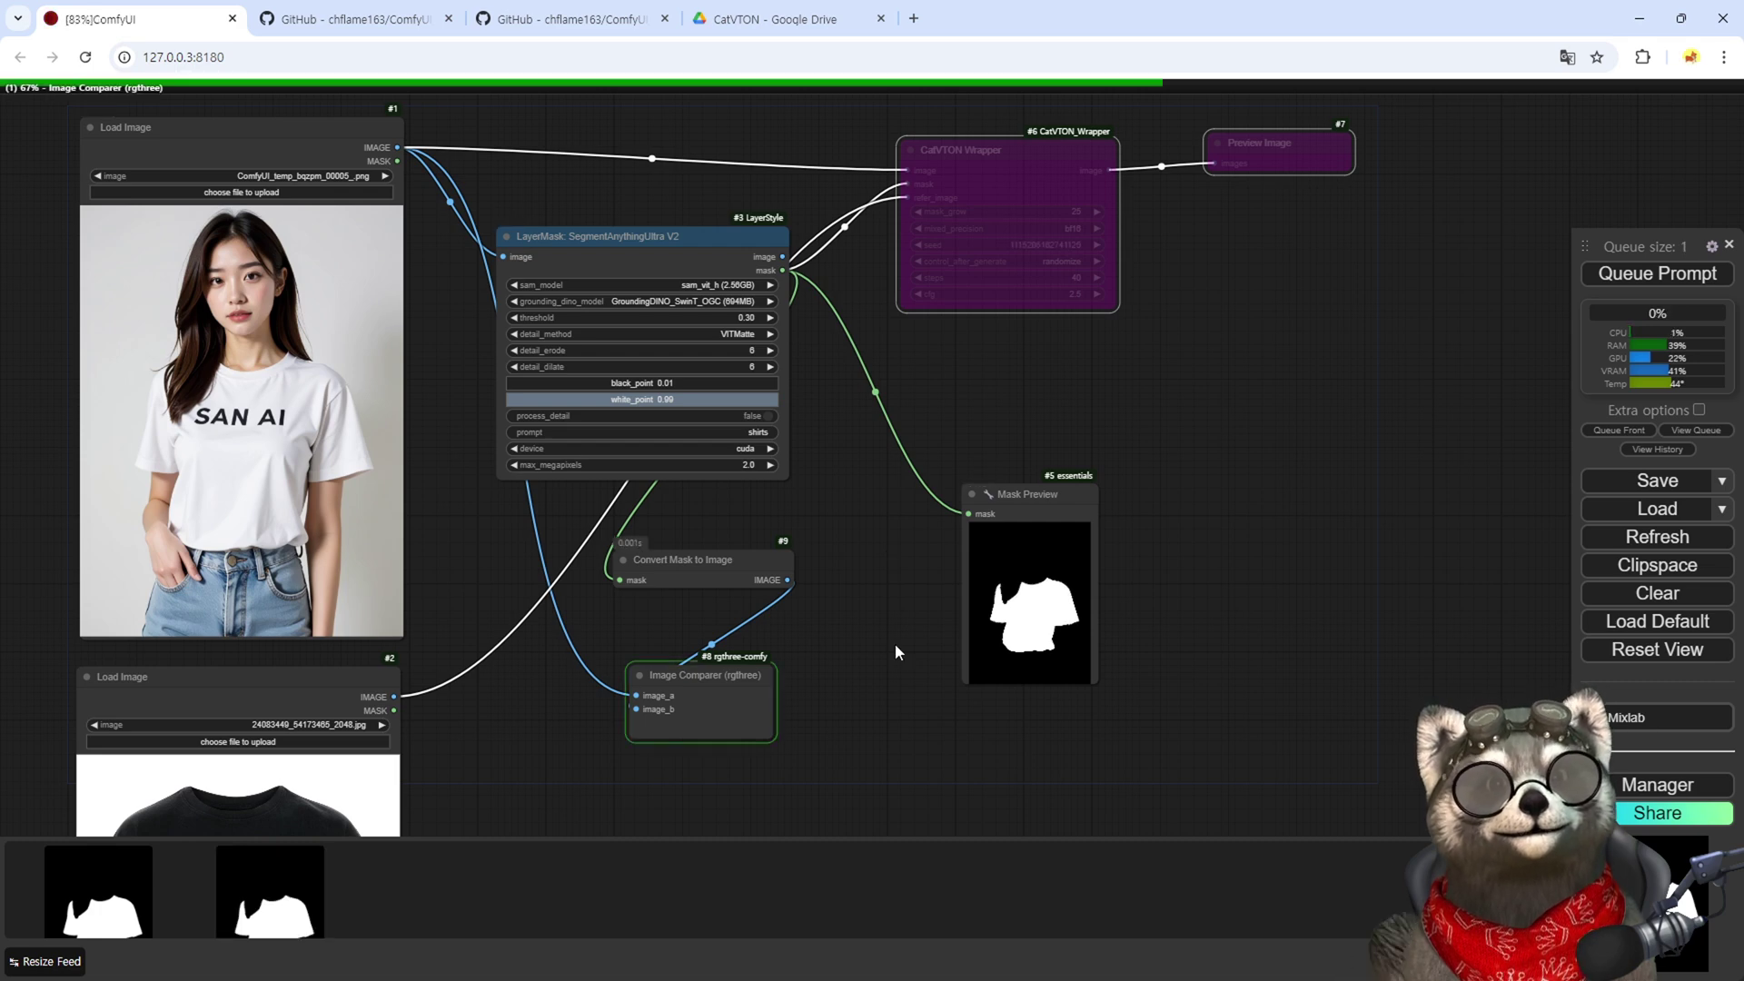
# Step: Enlarge the Image Comparer node and compare the shirt mask with the model photo
pyautogui.scroll(-3, 781, 547)
pyautogui.moveTo(762, 503); pyautogui.dragTo(890, 849)
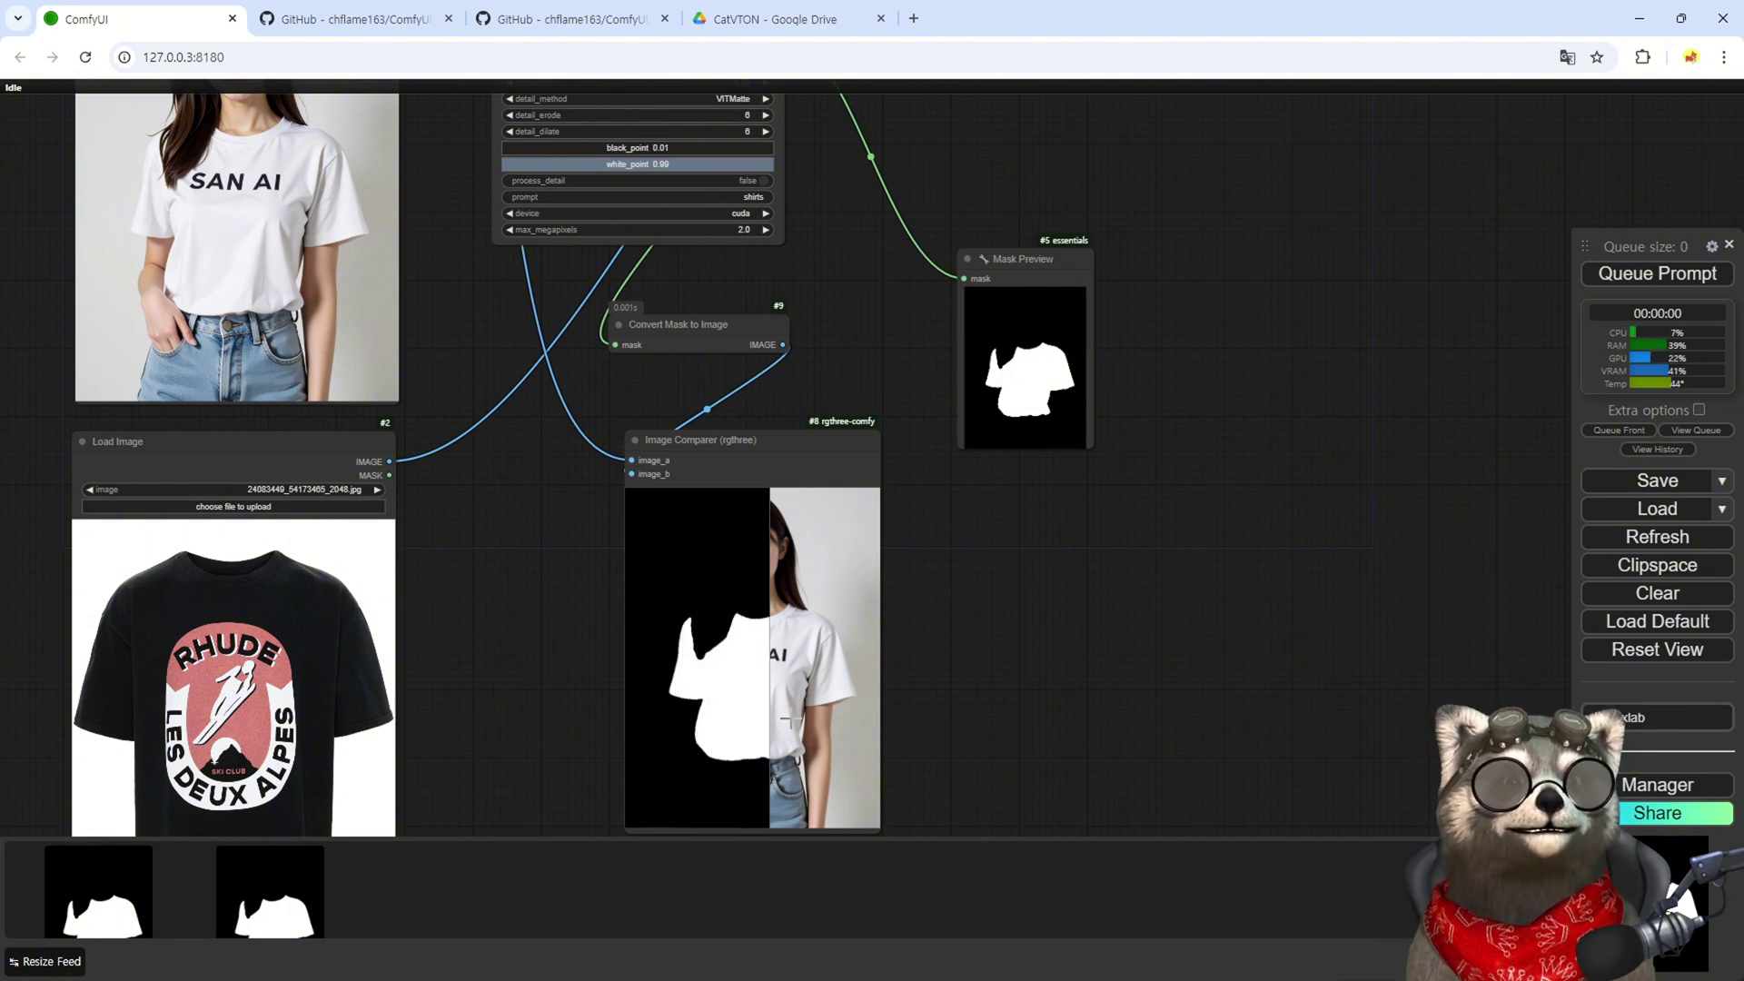
pyautogui.scroll(3, 864, 582)
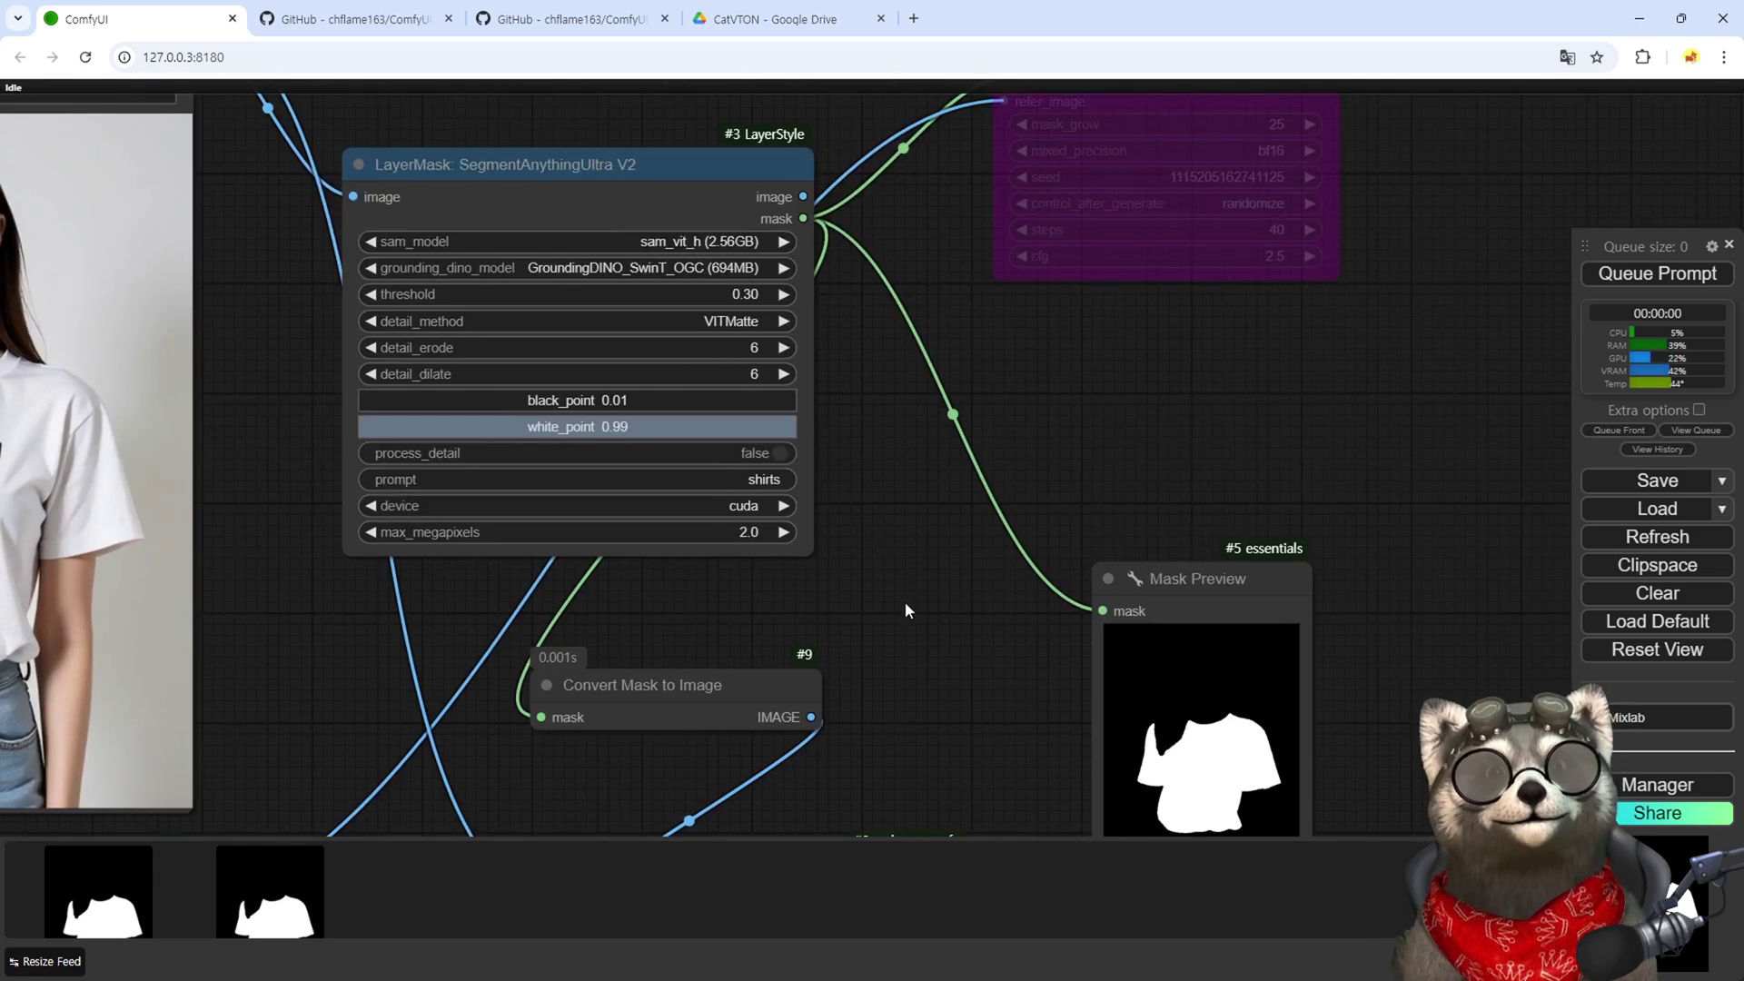
pyautogui.scroll(-5, 907, 605)
pyautogui.moveTo(945, 679); pyautogui.dragTo(853, 407)
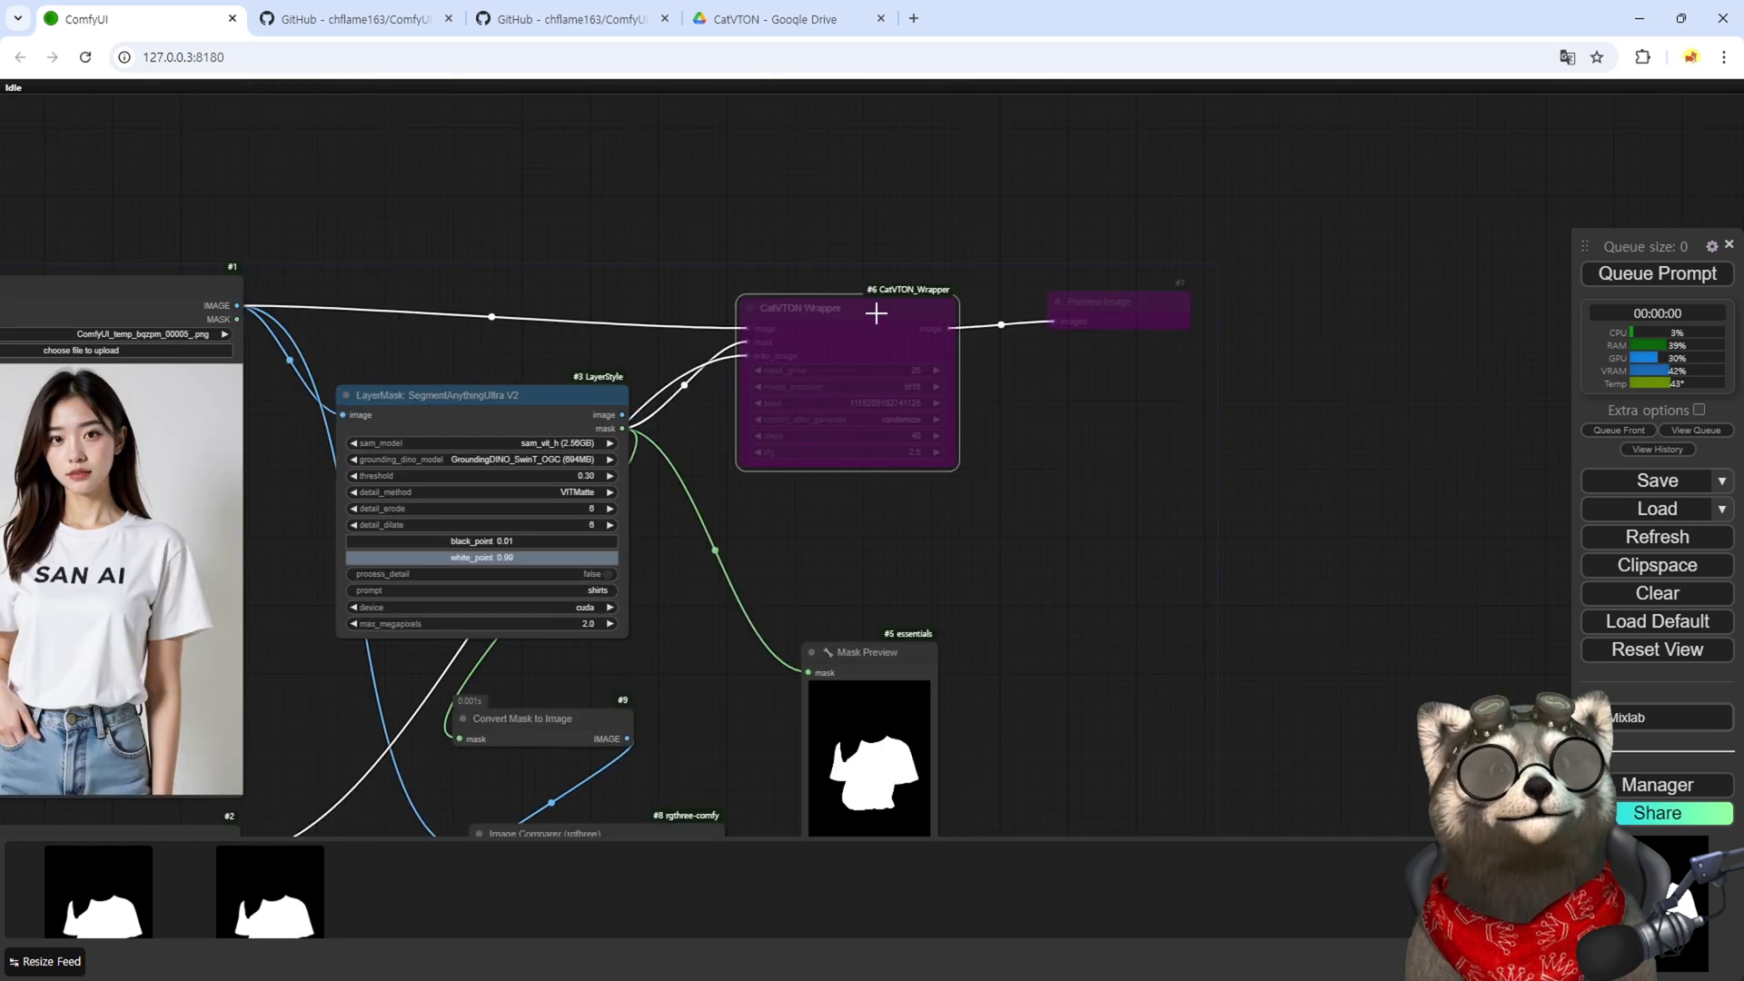
# Step: Remove the bypass from the CatVTON Wrapper and Preview Image nodes
pyautogui.click(815, 333)
pyautogui.hotkey('ctrl', 'b')
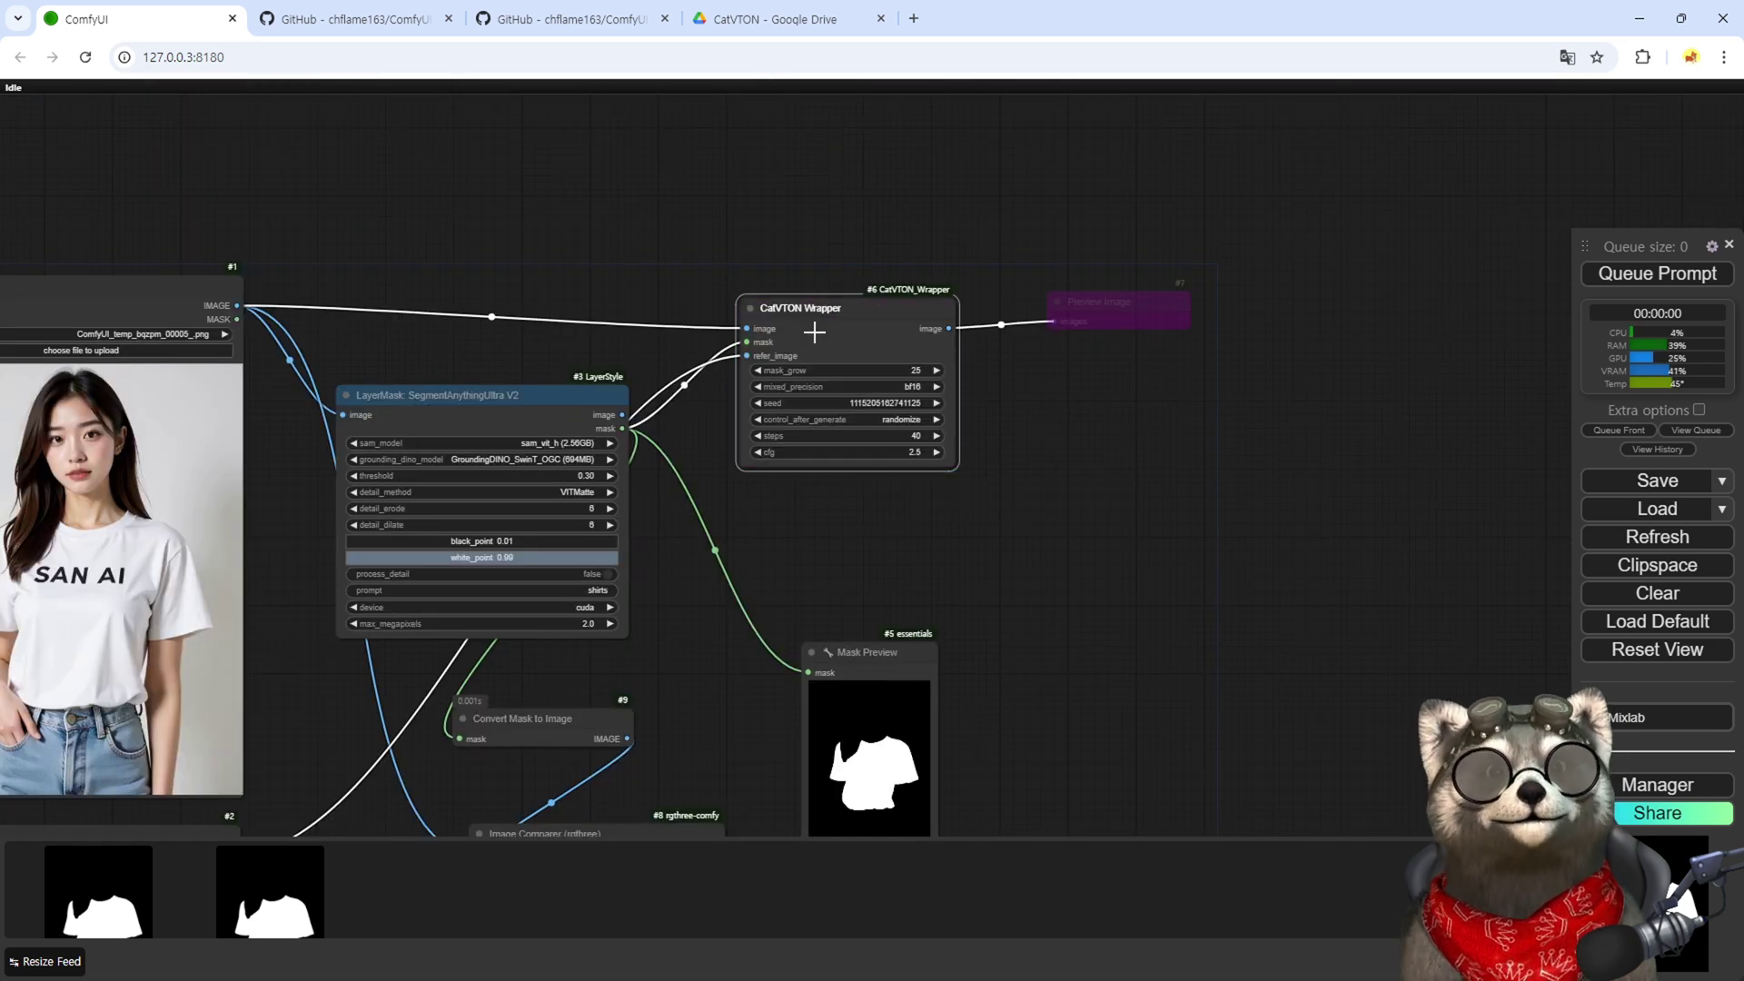
pyautogui.scroll(8, 814, 323)
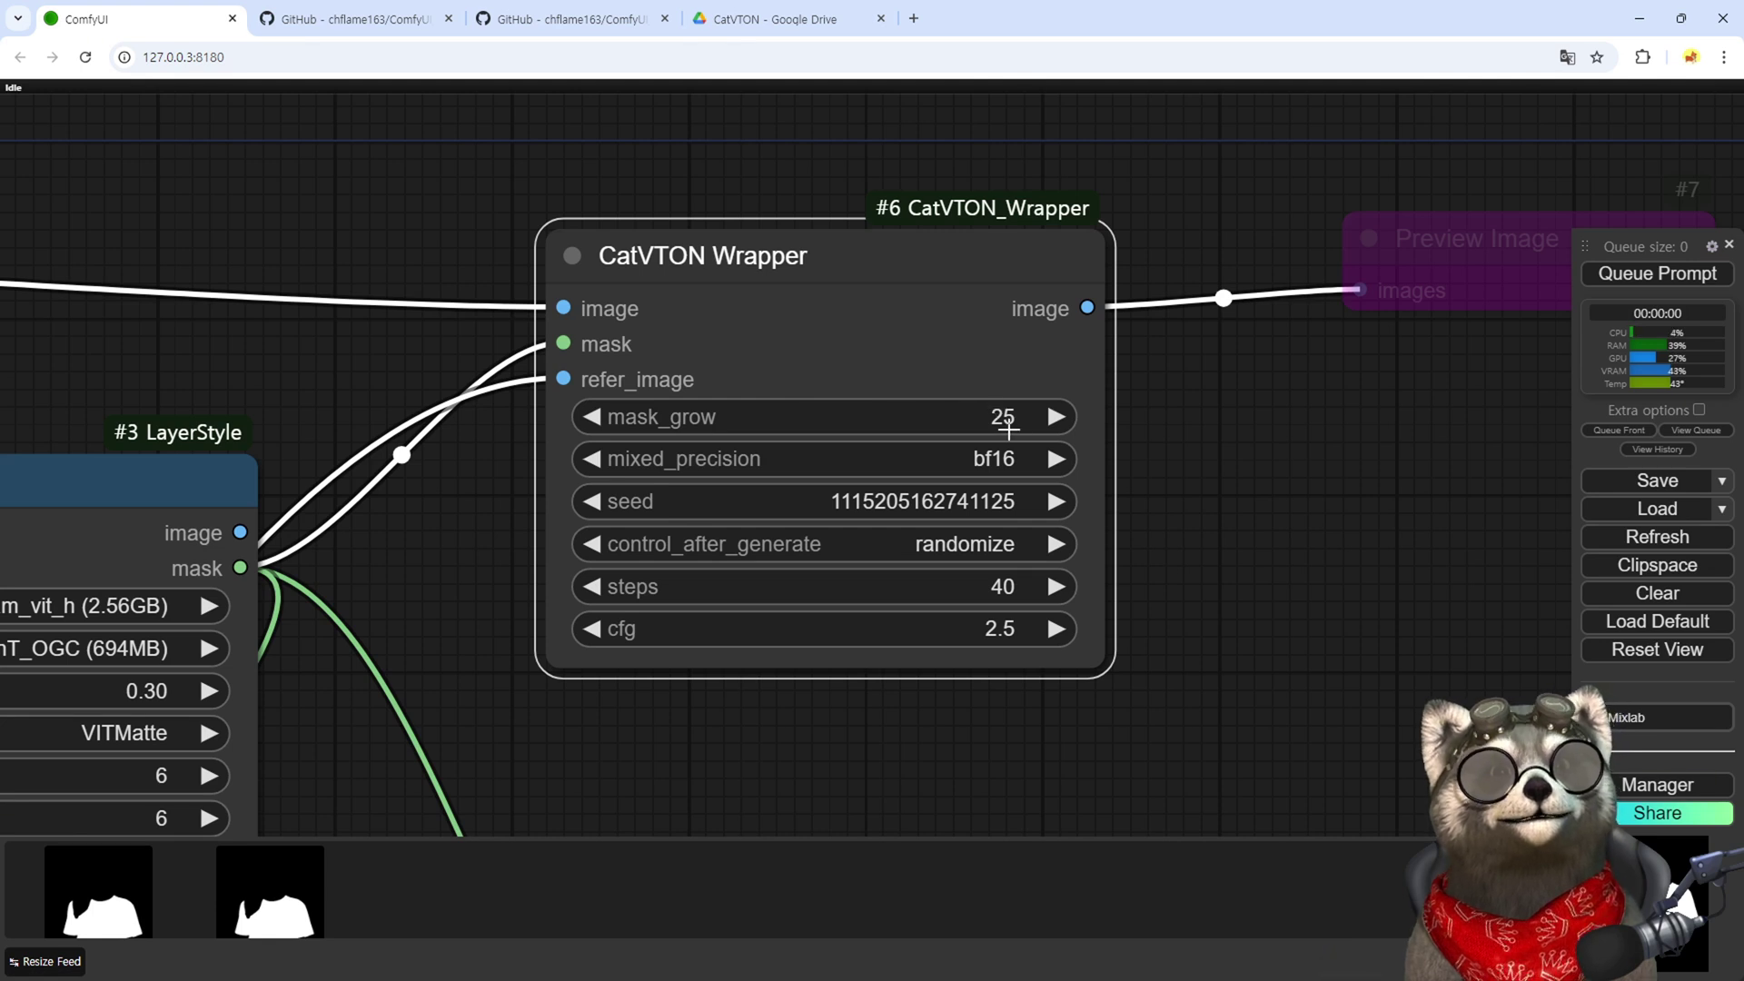
pyautogui.scroll(-5, 1008, 422)
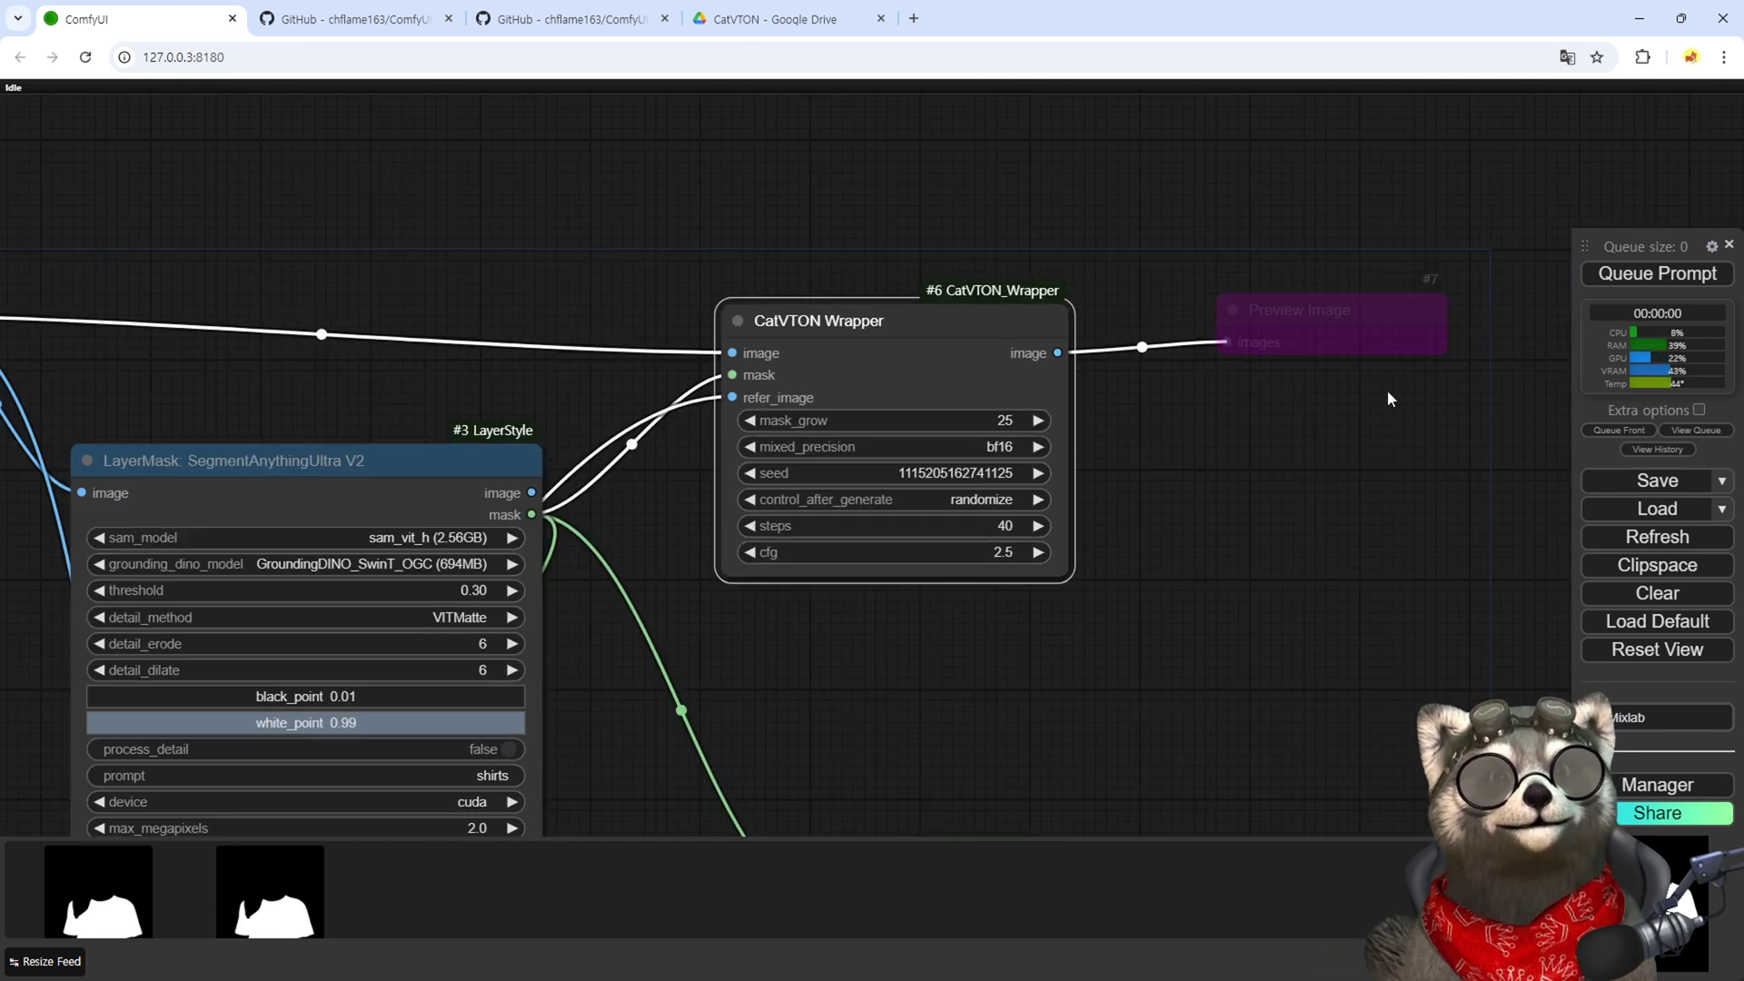
pyautogui.click(1280, 342)
pyautogui.hotkey('ctrl', 'b')
pyautogui.scroll(-5, 999, 563)
pyautogui.moveTo(935, 578); pyautogui.dragTo(903, 509)
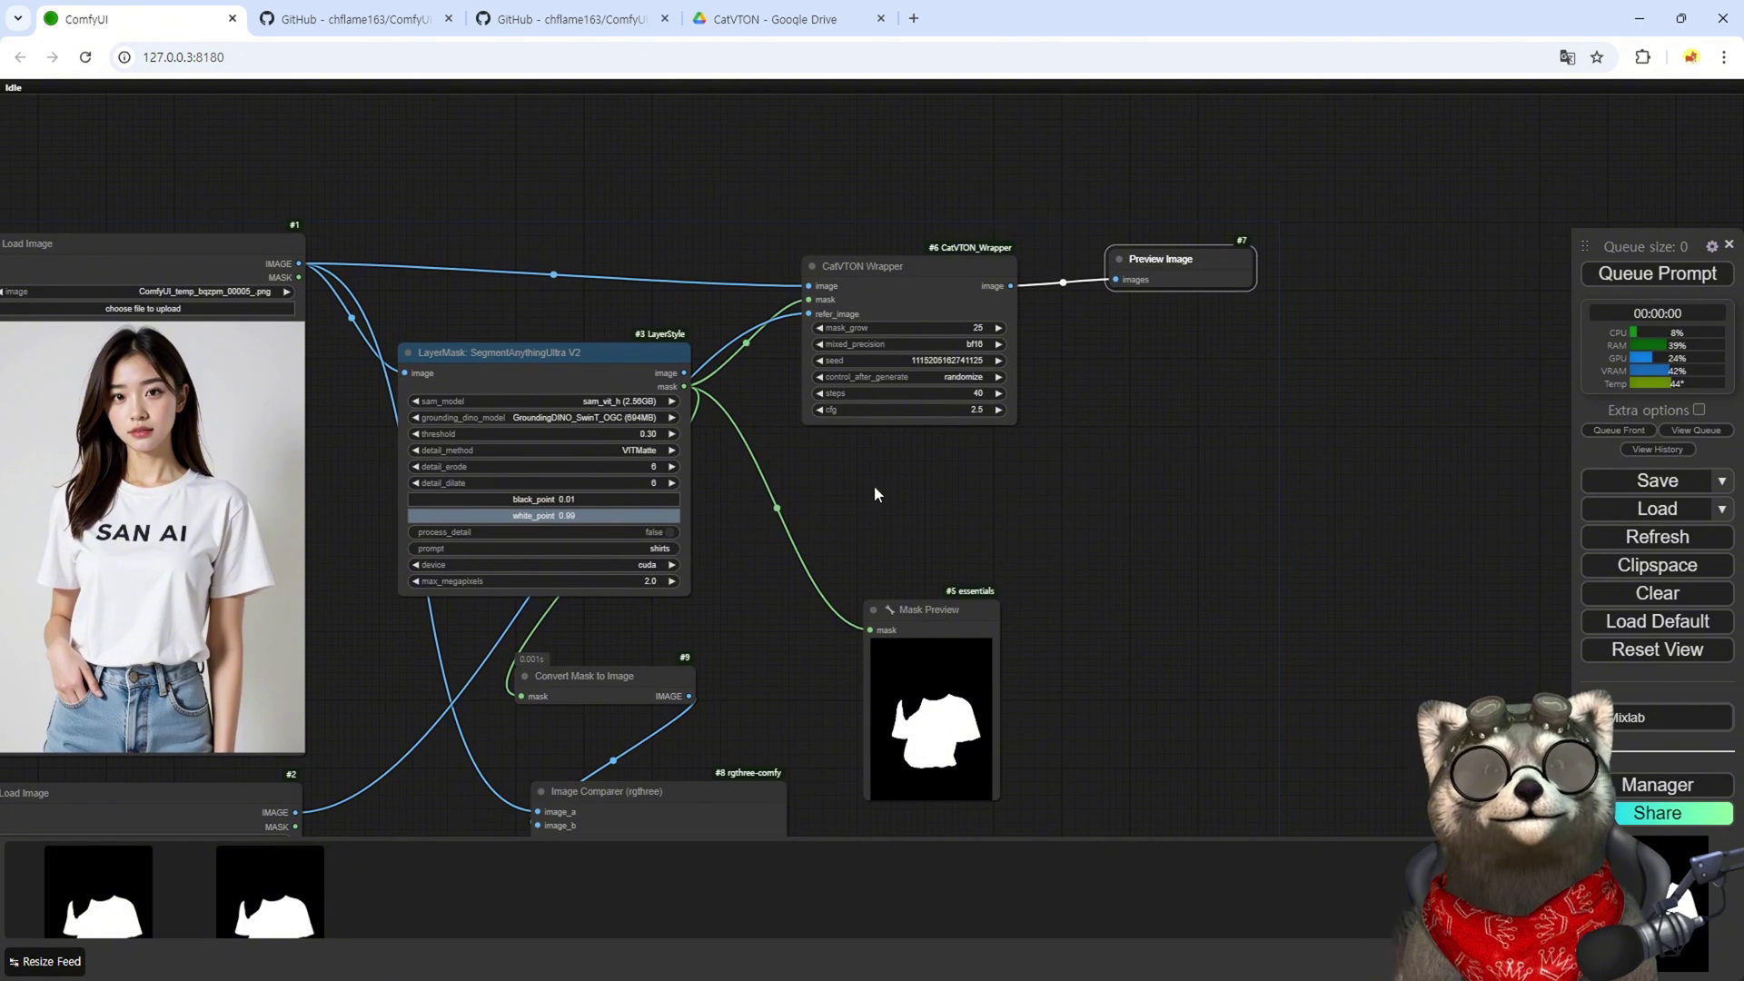
# Step: Run the full try-on workflow and place the Mask Preview node directly below the CatVTON Wrapper
pyautogui.moveTo(1092, 476); pyautogui.dragTo(1040, 467)
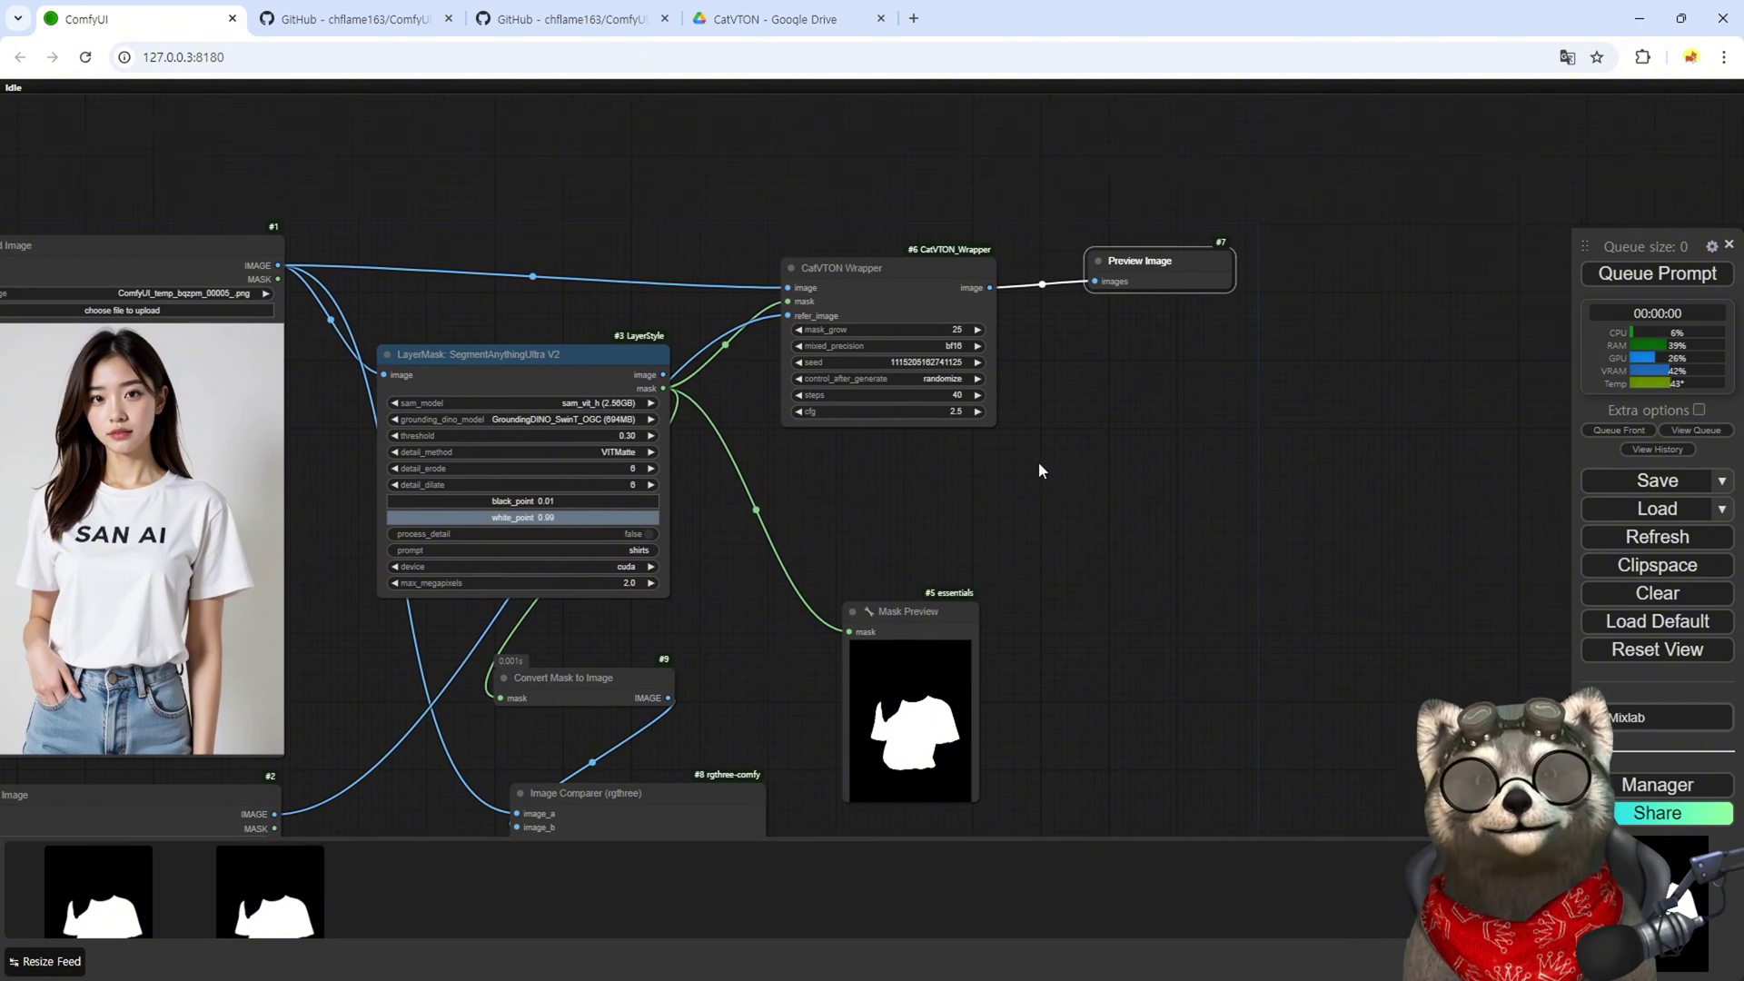
pyautogui.hotkey('ctrl', 'Return')
pyautogui.moveTo(874, 600); pyautogui.dragTo(791, 444)
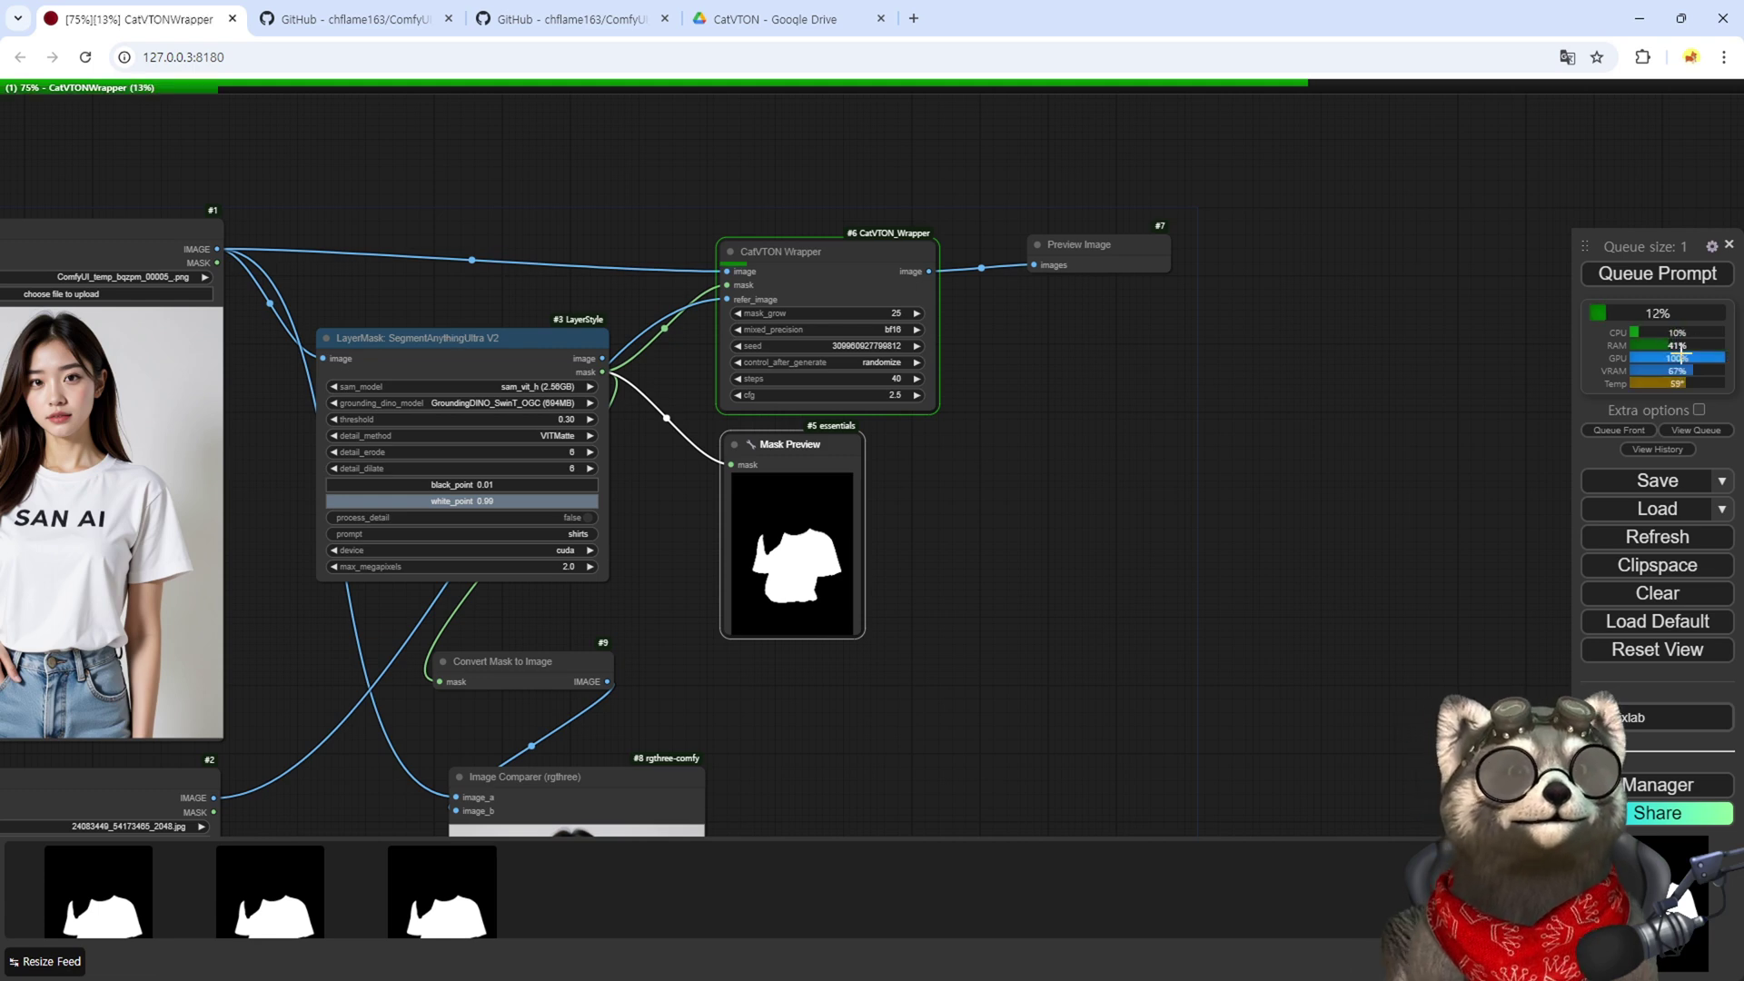
# Step: Read the recommended GPU memory in the README of the ComfyUI_CatVTON_Wrapper GitHub page
pyautogui.click(527, 19)
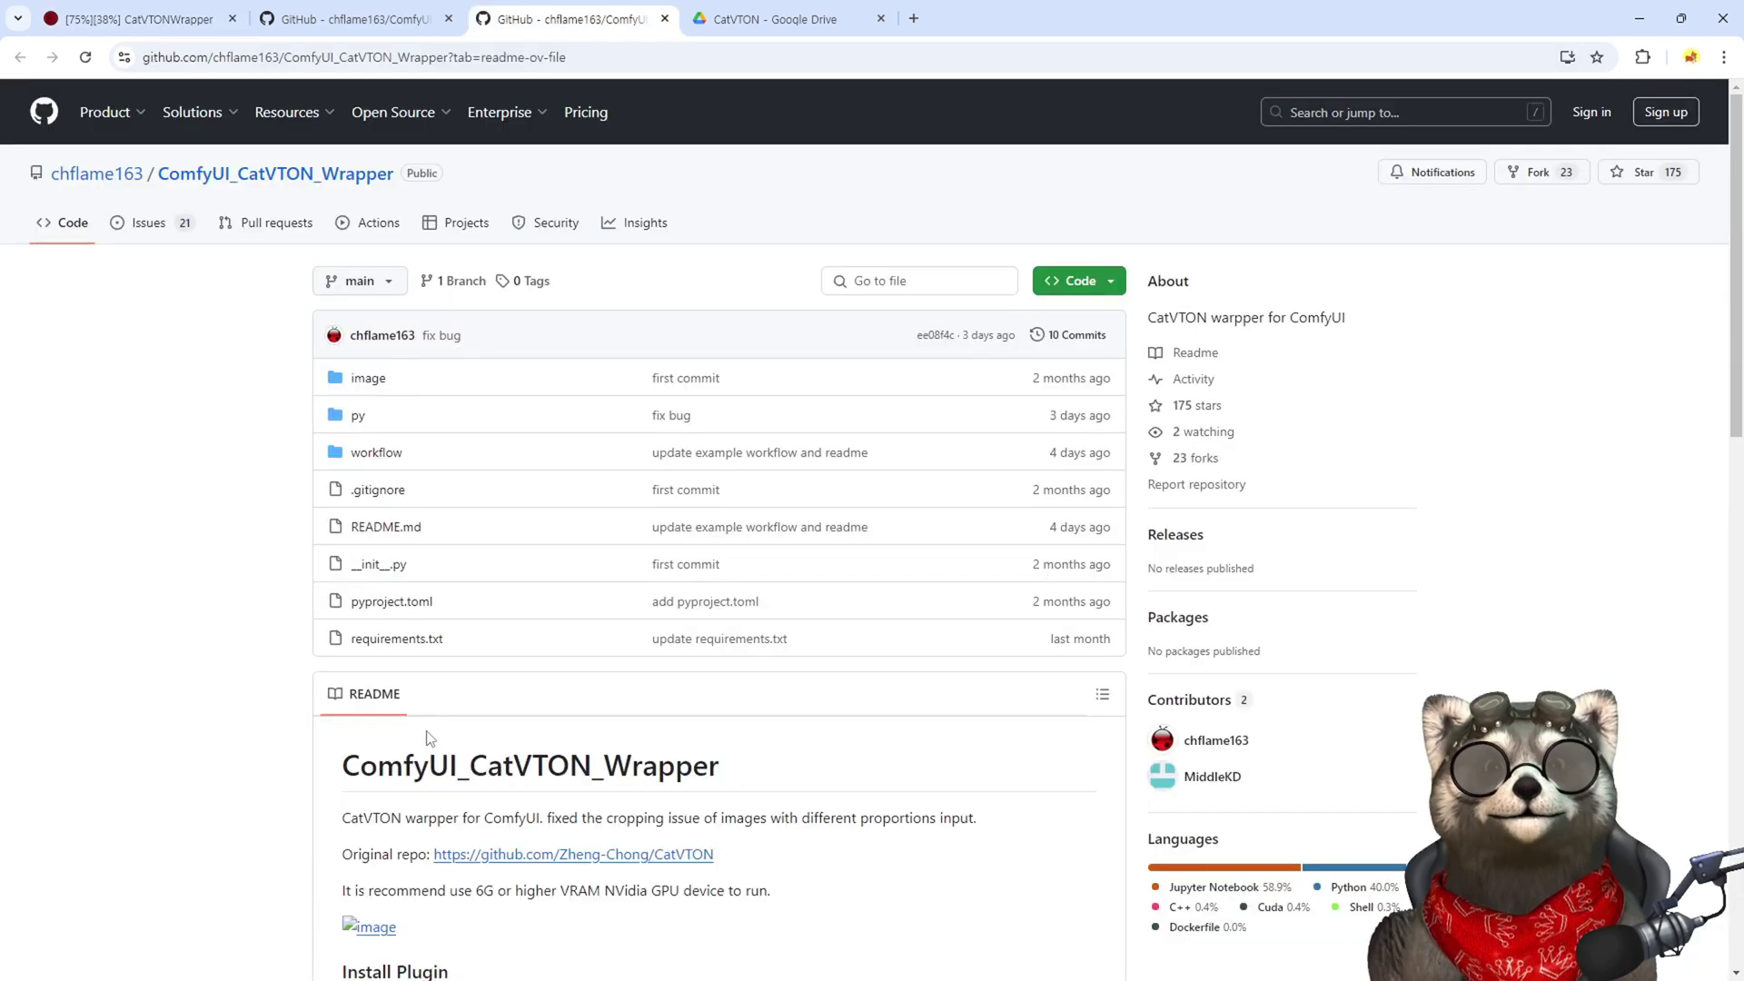
pyautogui.scroll(-3, 708, 781)
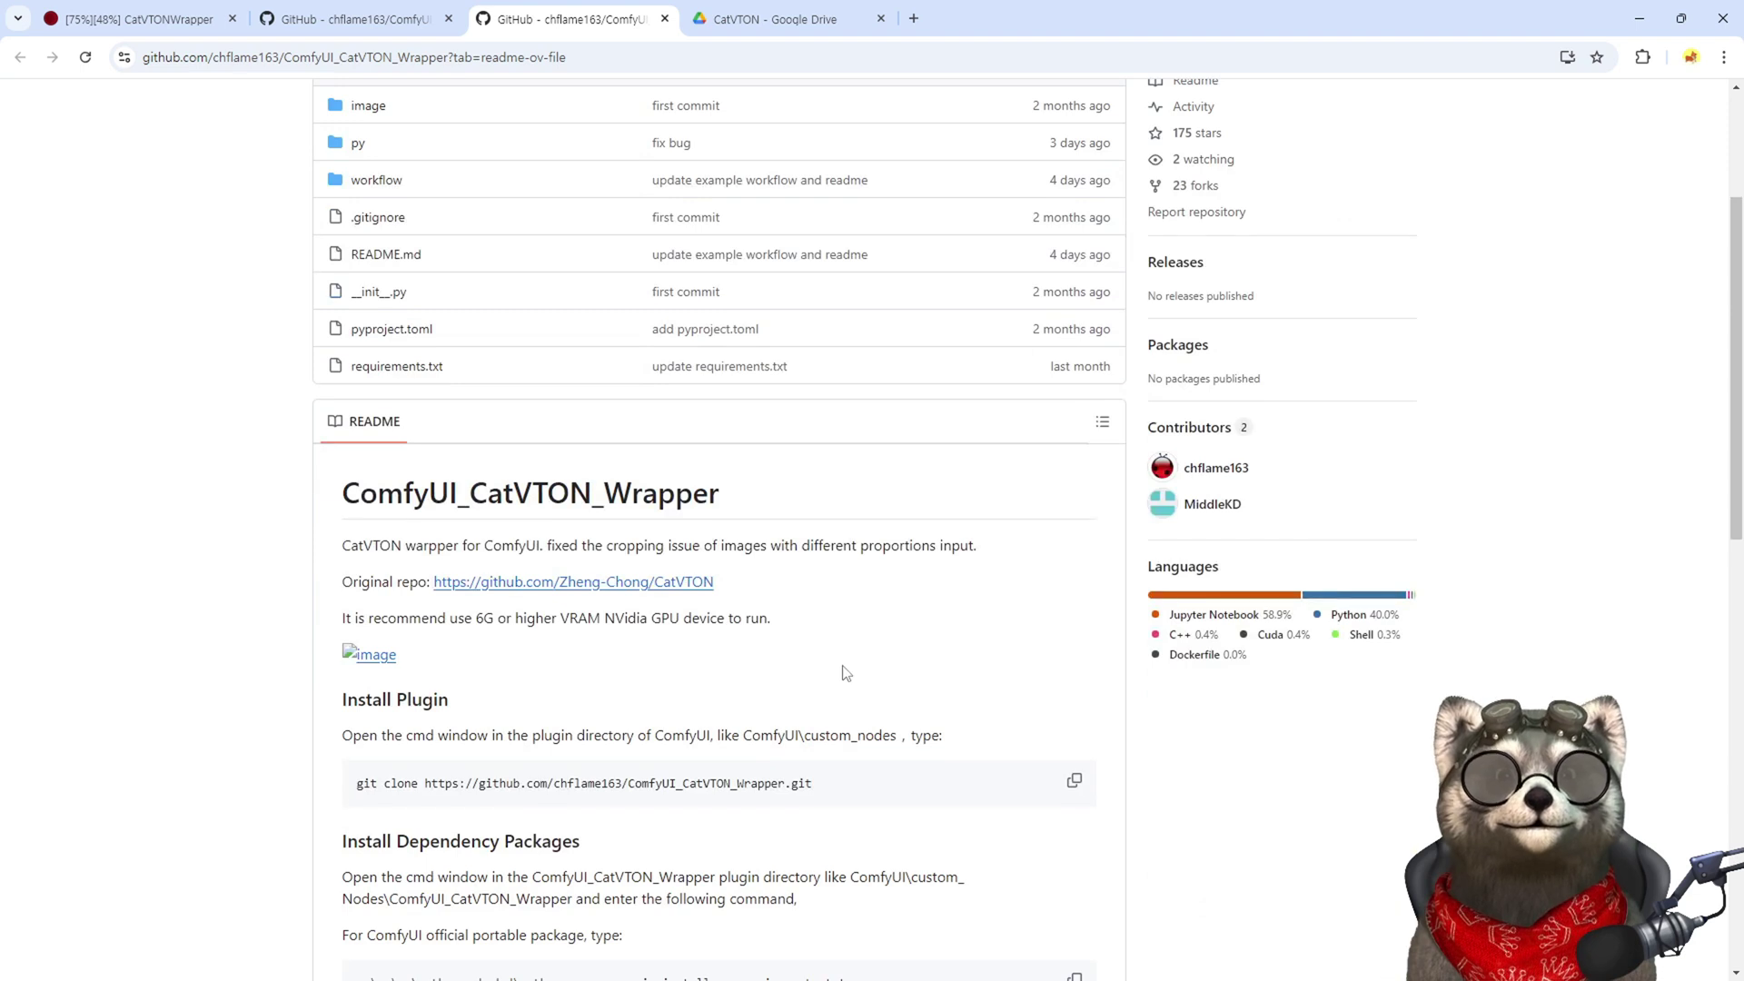
pyautogui.moveTo(475, 618); pyautogui.dragTo(768, 614)
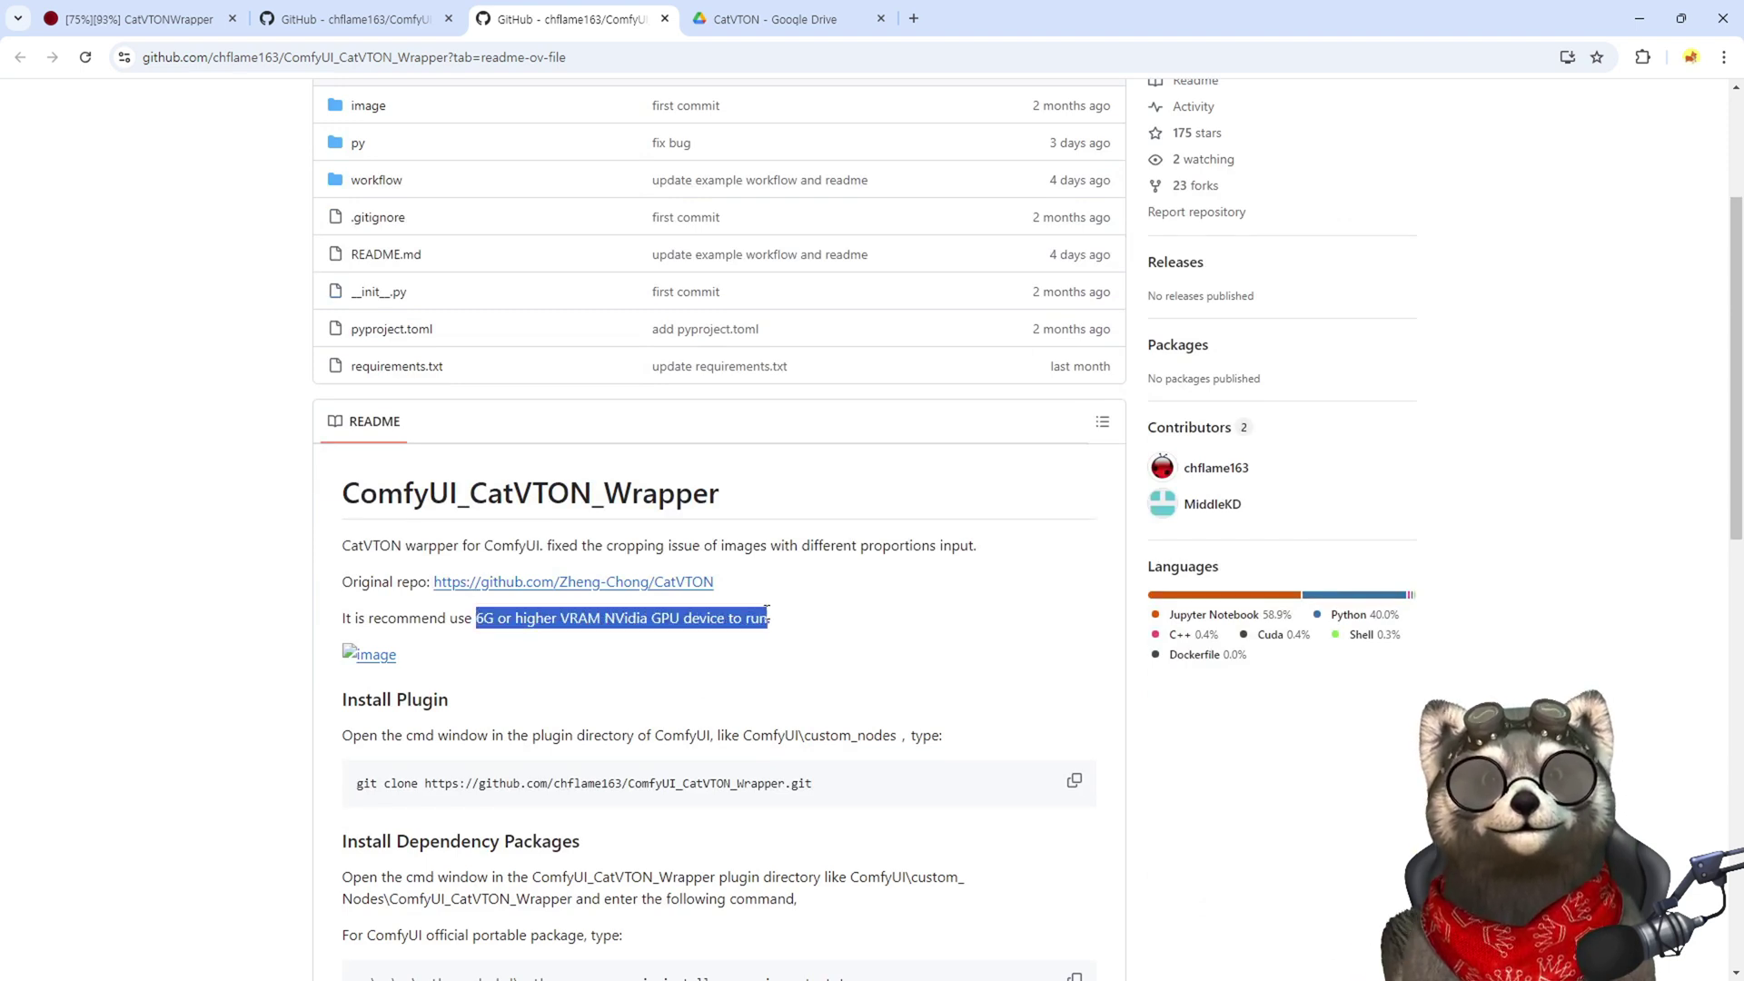
pyautogui.click(496, 647)
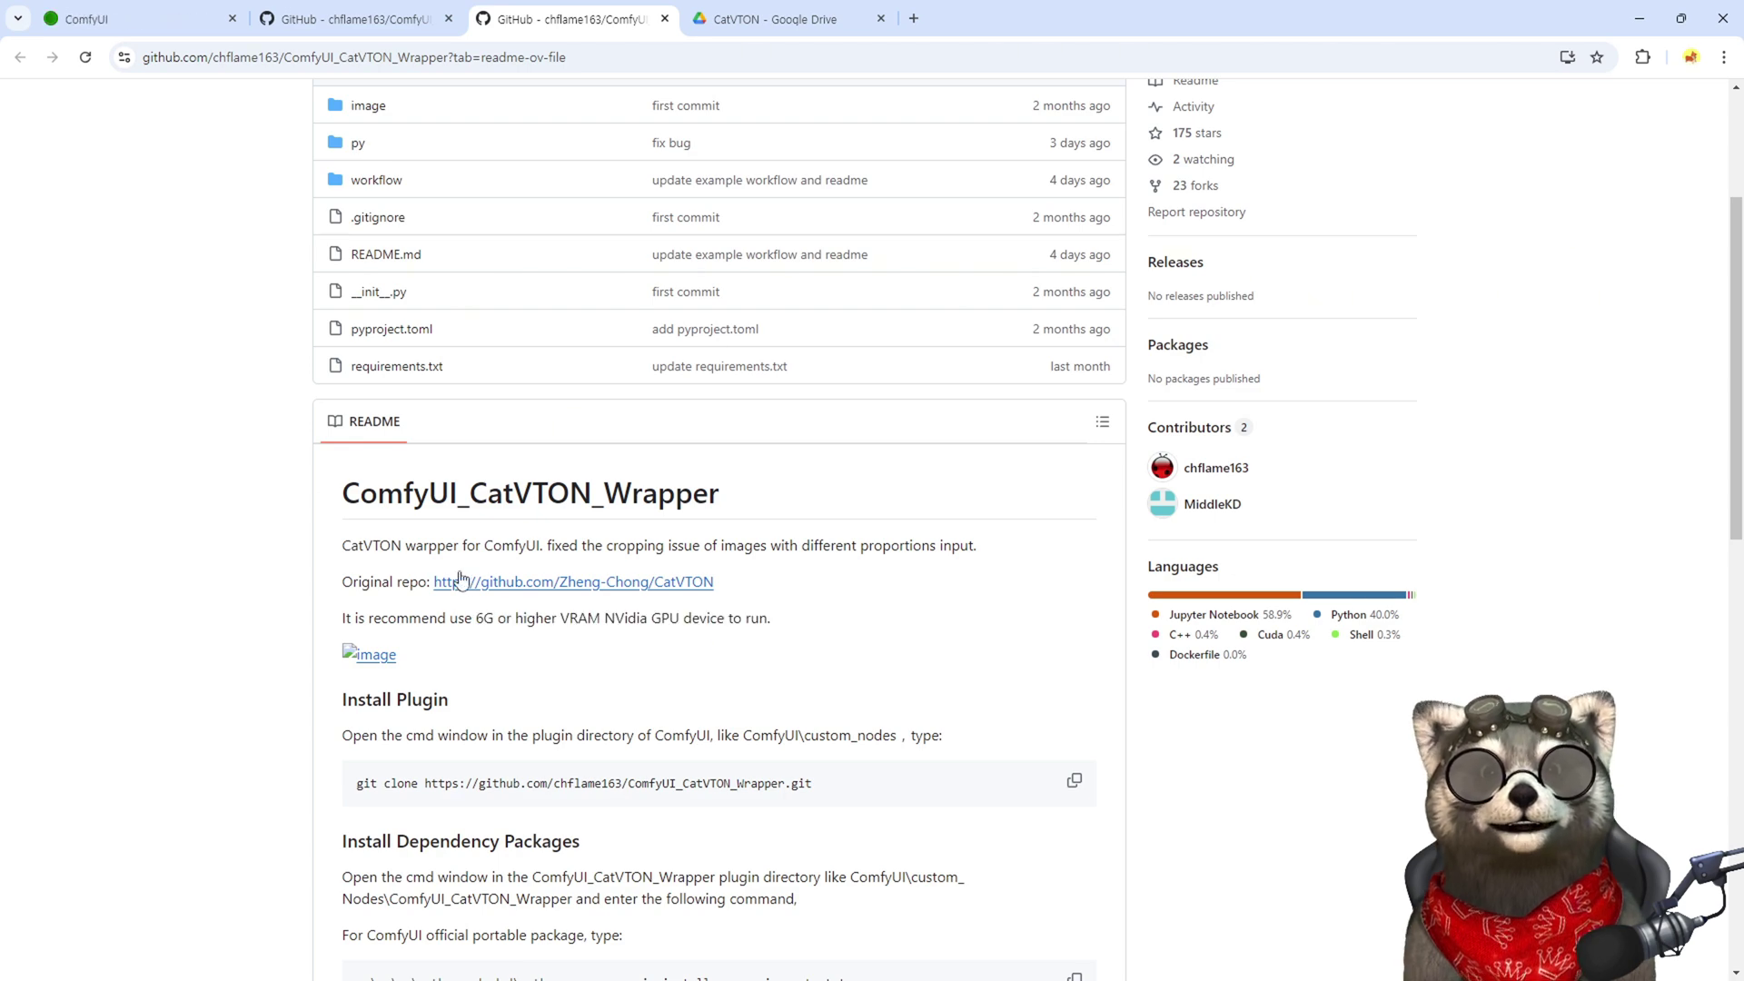
pyautogui.moveTo(476, 623); pyautogui.dragTo(492, 622)
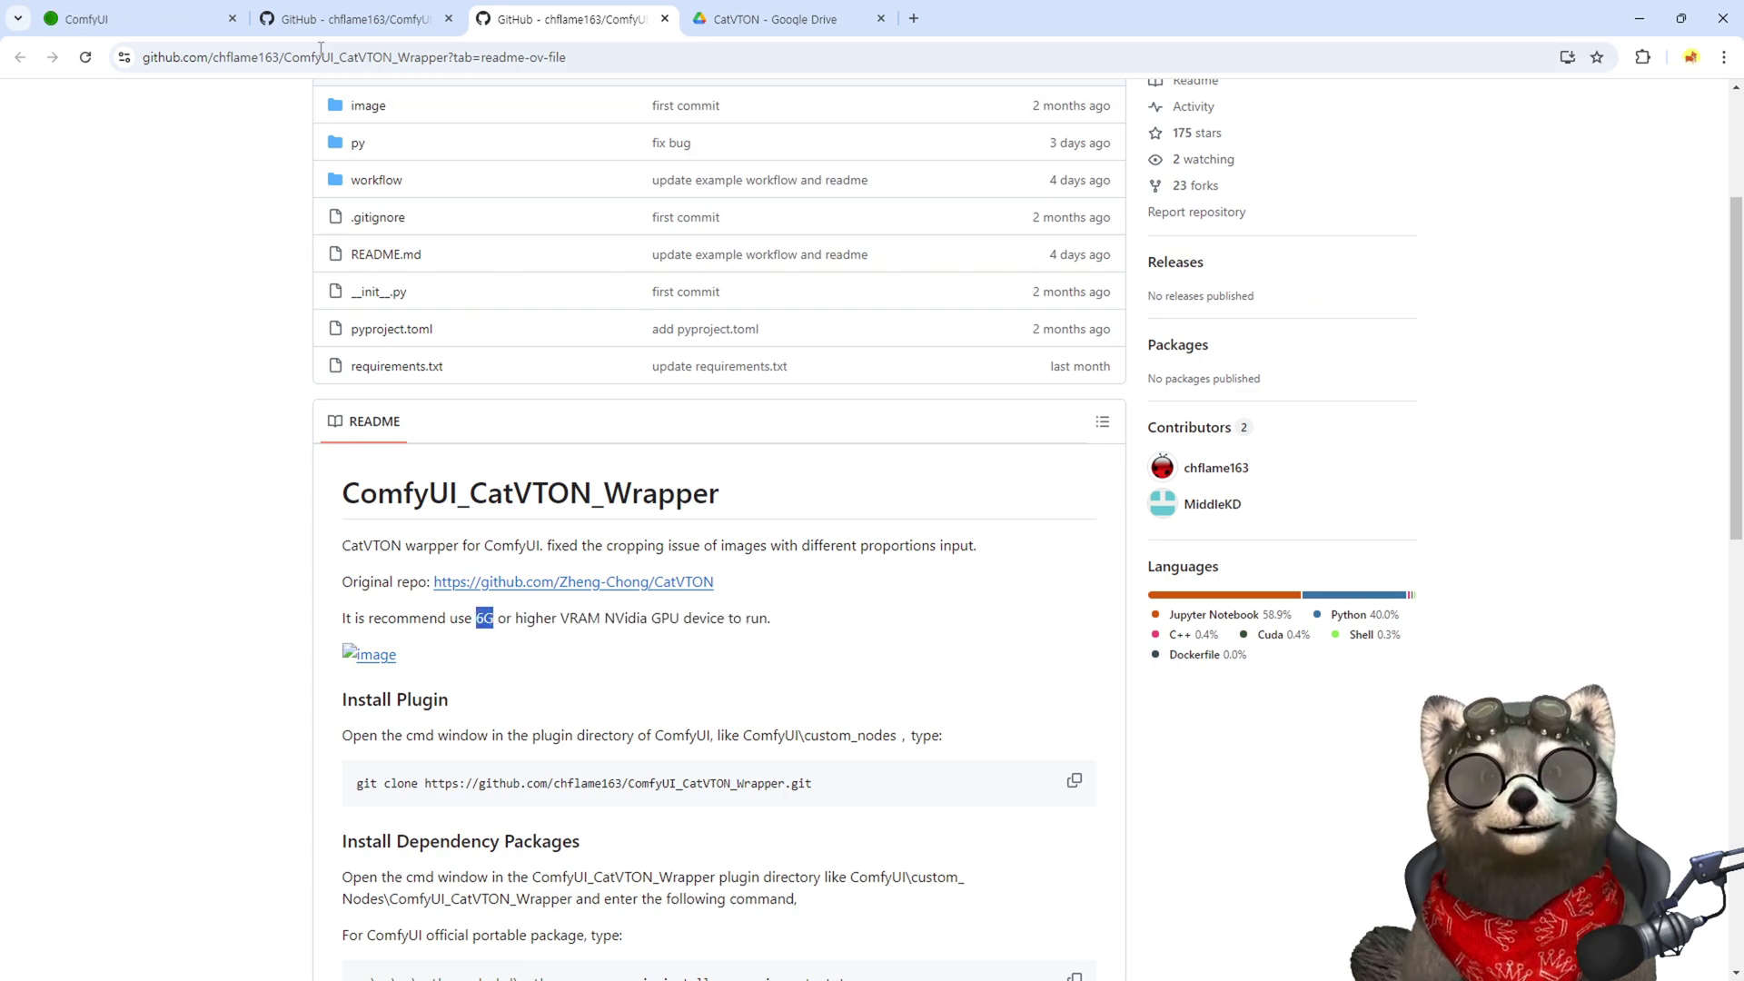
# Step: Return to the ComfyUI workflow and check the CatVTON Wrapper's mixed_precision options, keeping bf16
pyautogui.click(136, 18)
pyautogui.scroll(5, 882, 336)
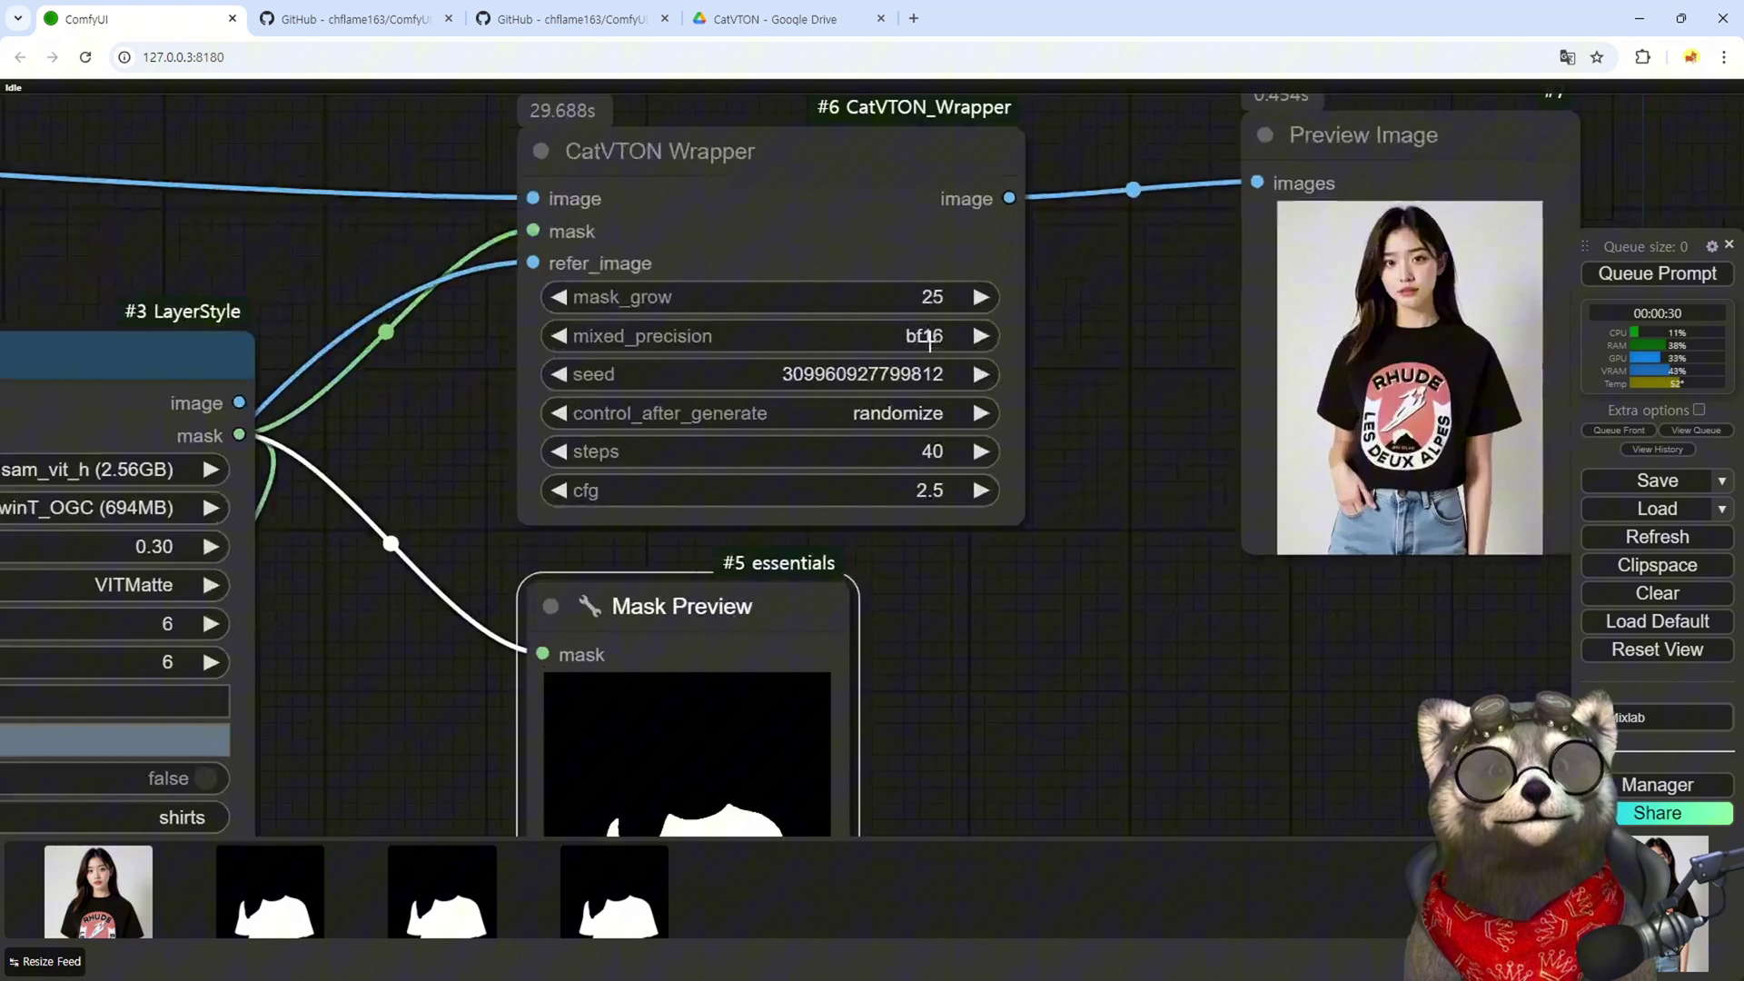
pyautogui.click(882, 336)
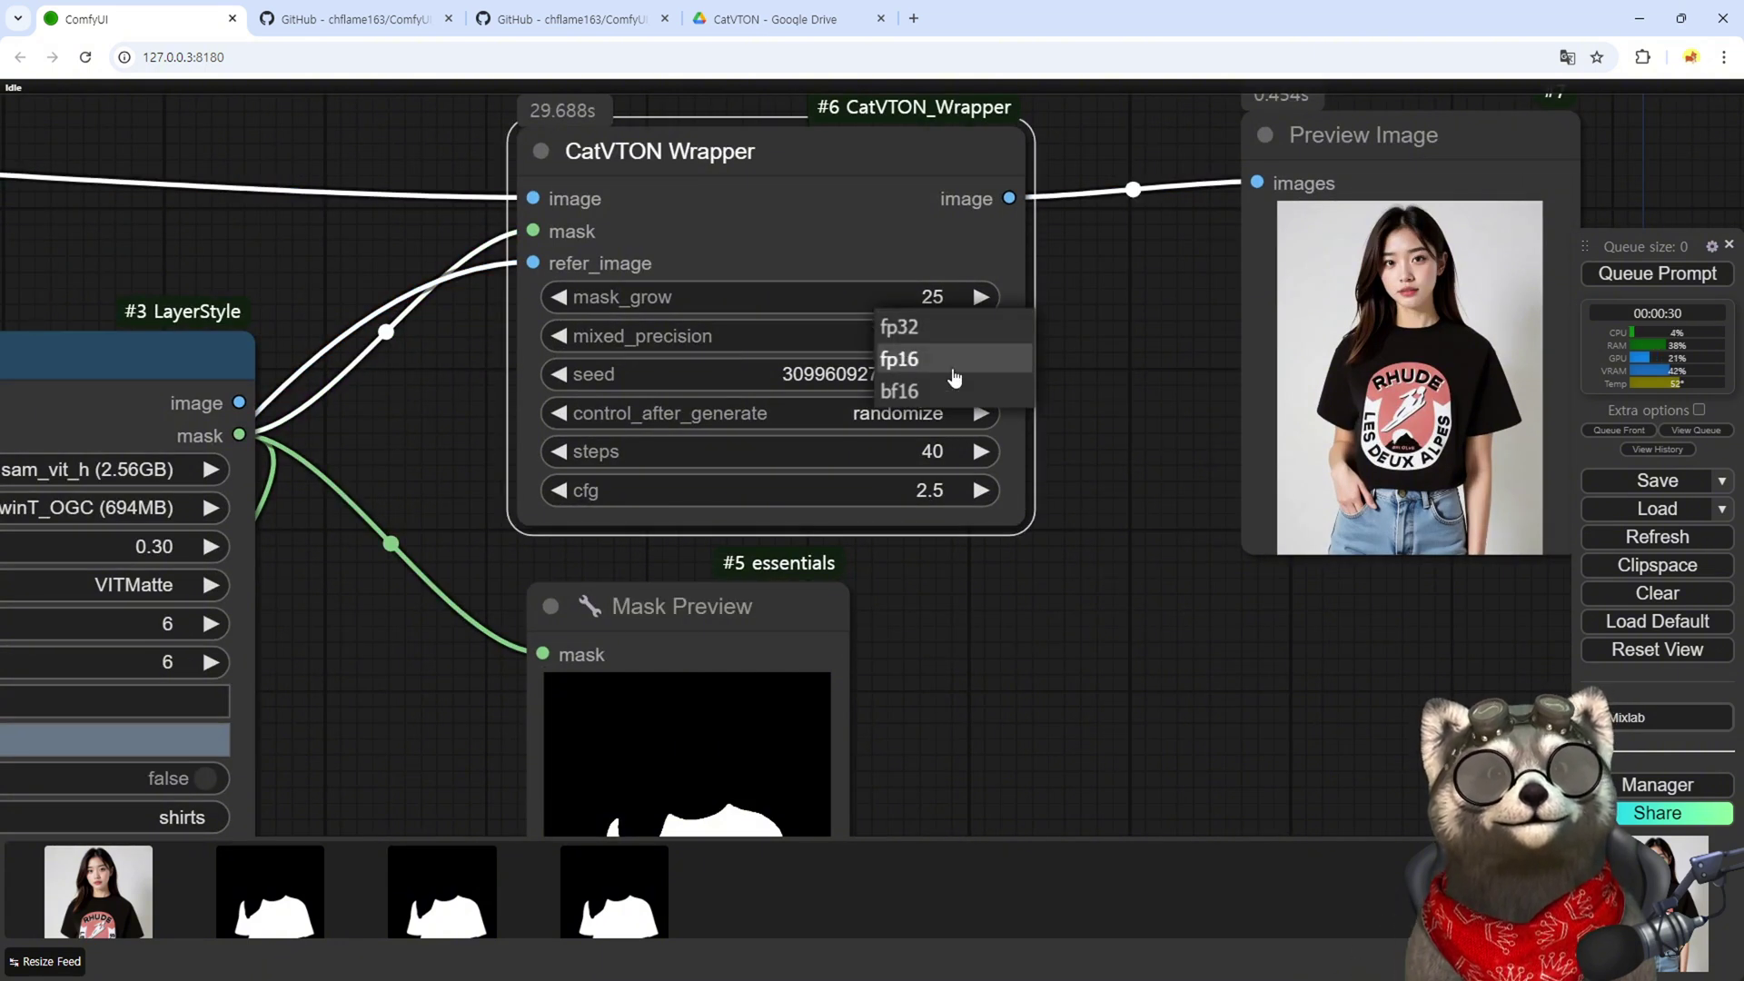
pyautogui.click(954, 391)
pyautogui.click(1105, 317)
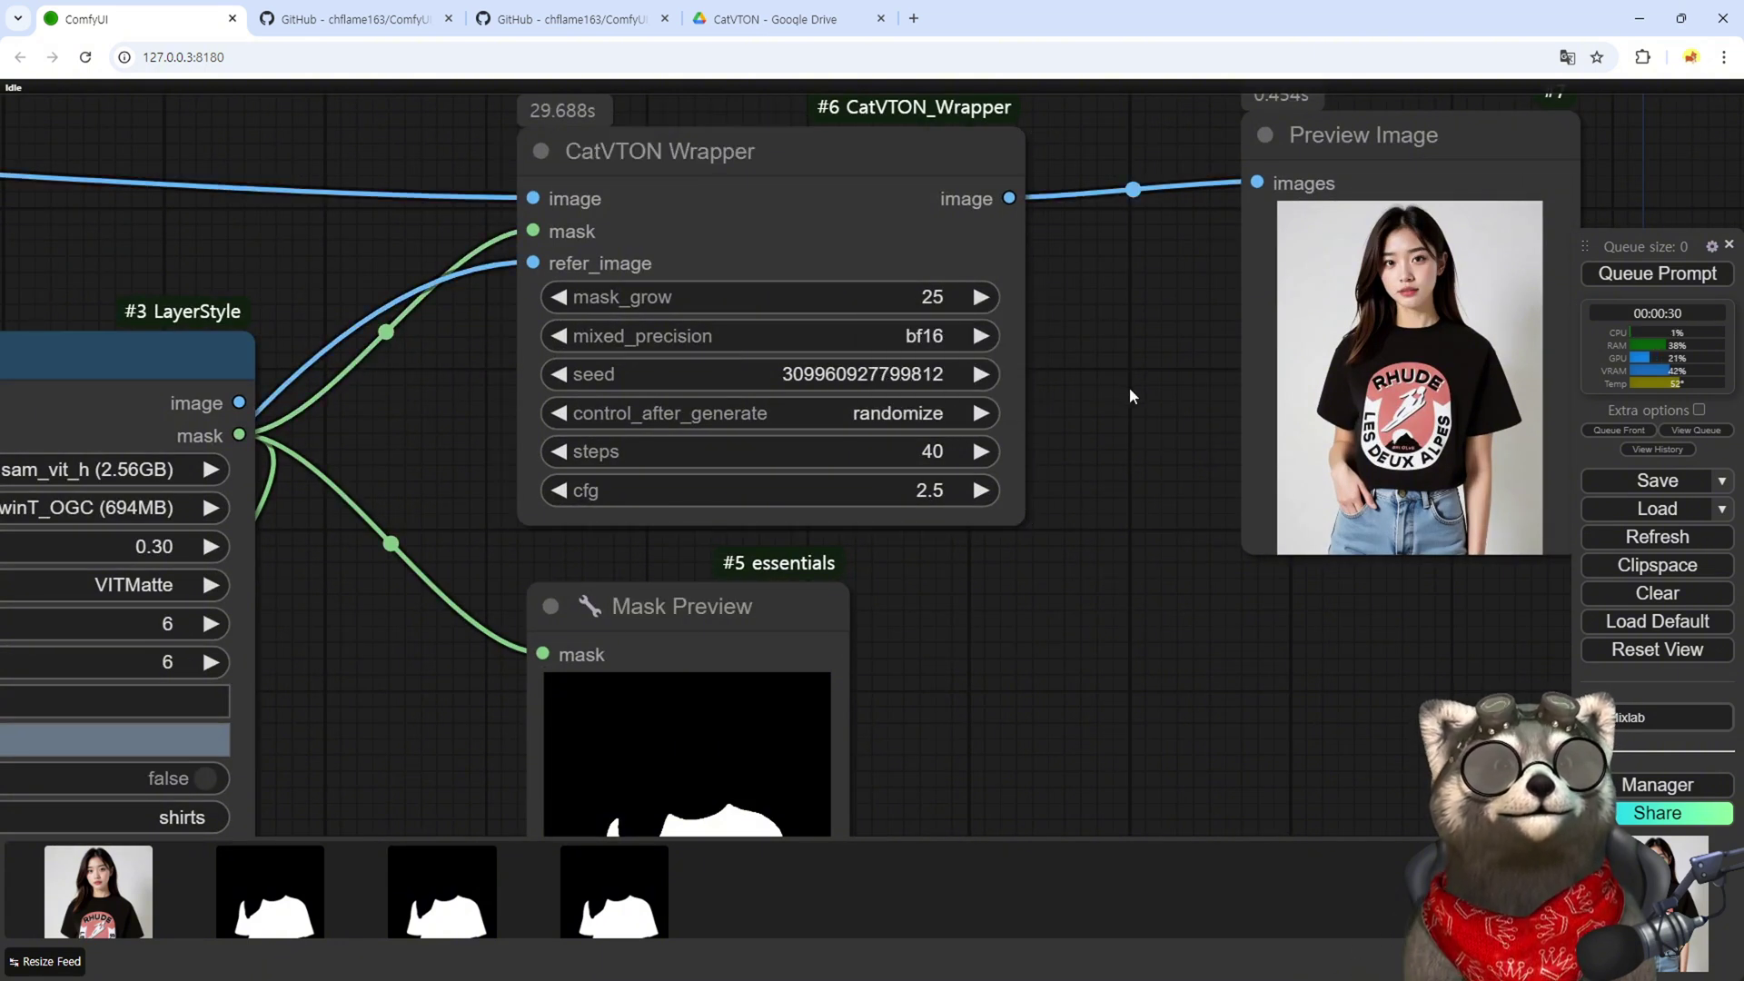
# Step: Place the Preview Image node beside the Image Comparer and enlarge it to compare the try-on result with the original photo
pyautogui.scroll(-5, 1130, 387)
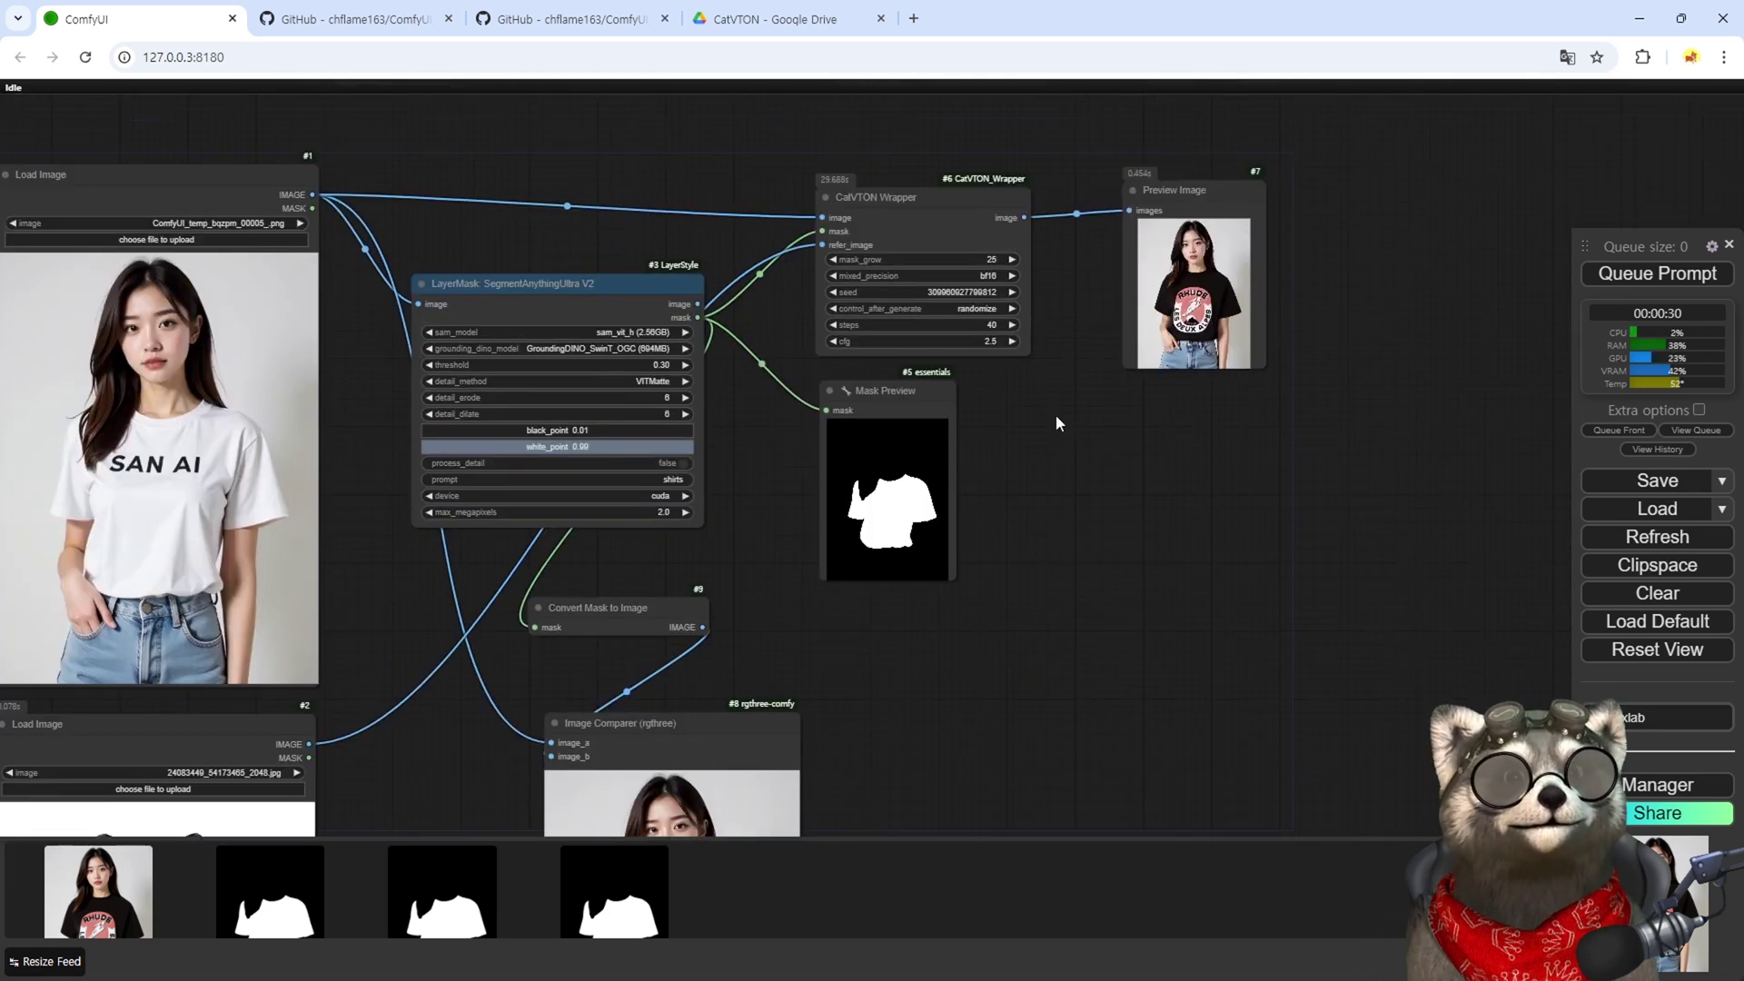
pyautogui.moveTo(1176, 196); pyautogui.dragTo(889, 736)
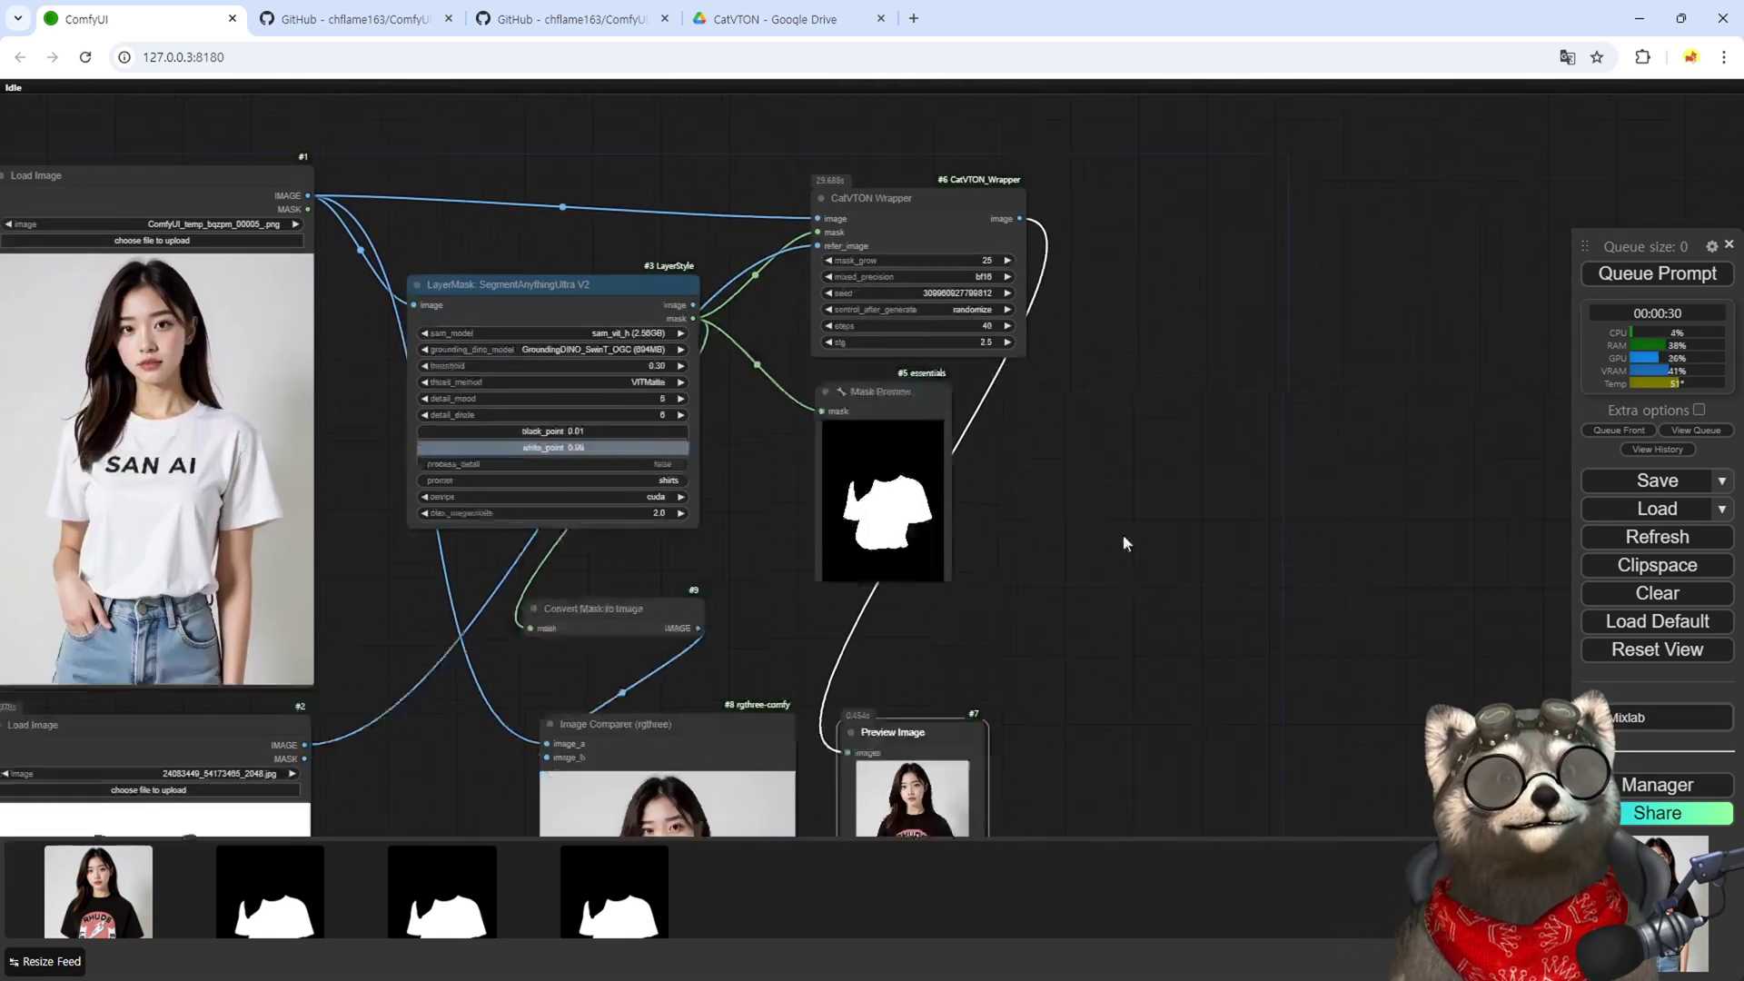
pyautogui.moveTo(1123, 544); pyautogui.dragTo(1121, 393)
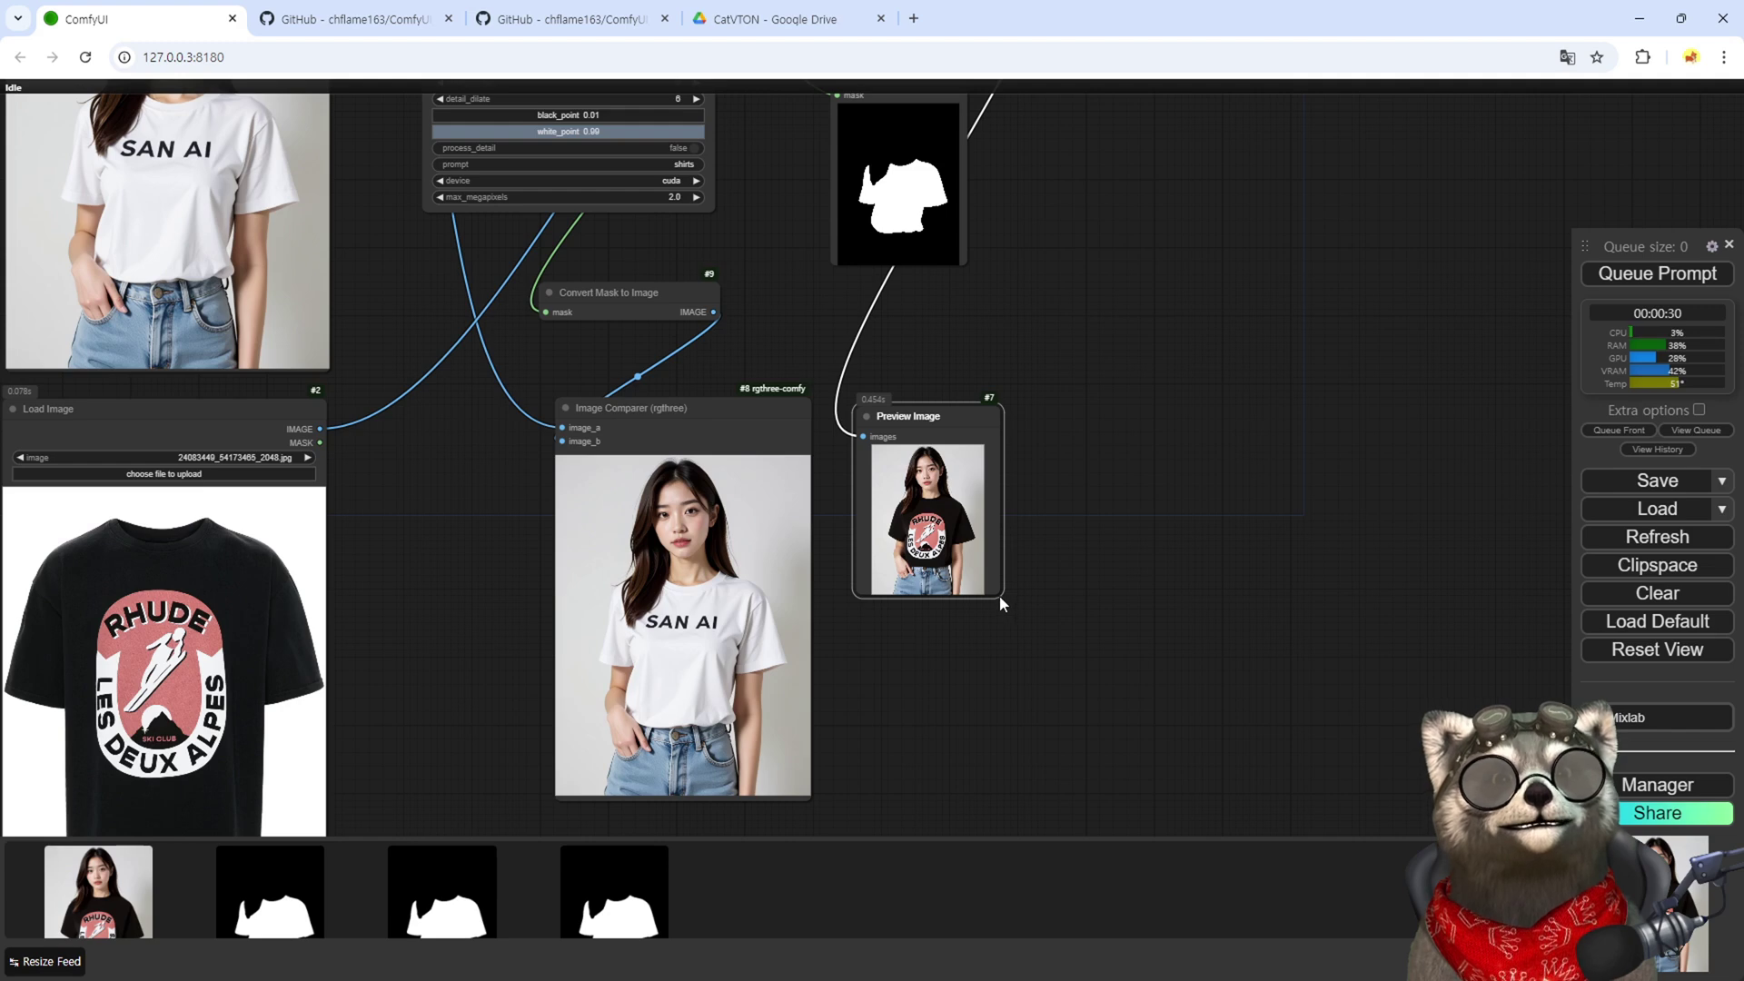
pyautogui.moveTo(999, 596); pyautogui.dragTo(1114, 837)
pyautogui.moveTo(650, 635); pyautogui.dragTo(713, 517)
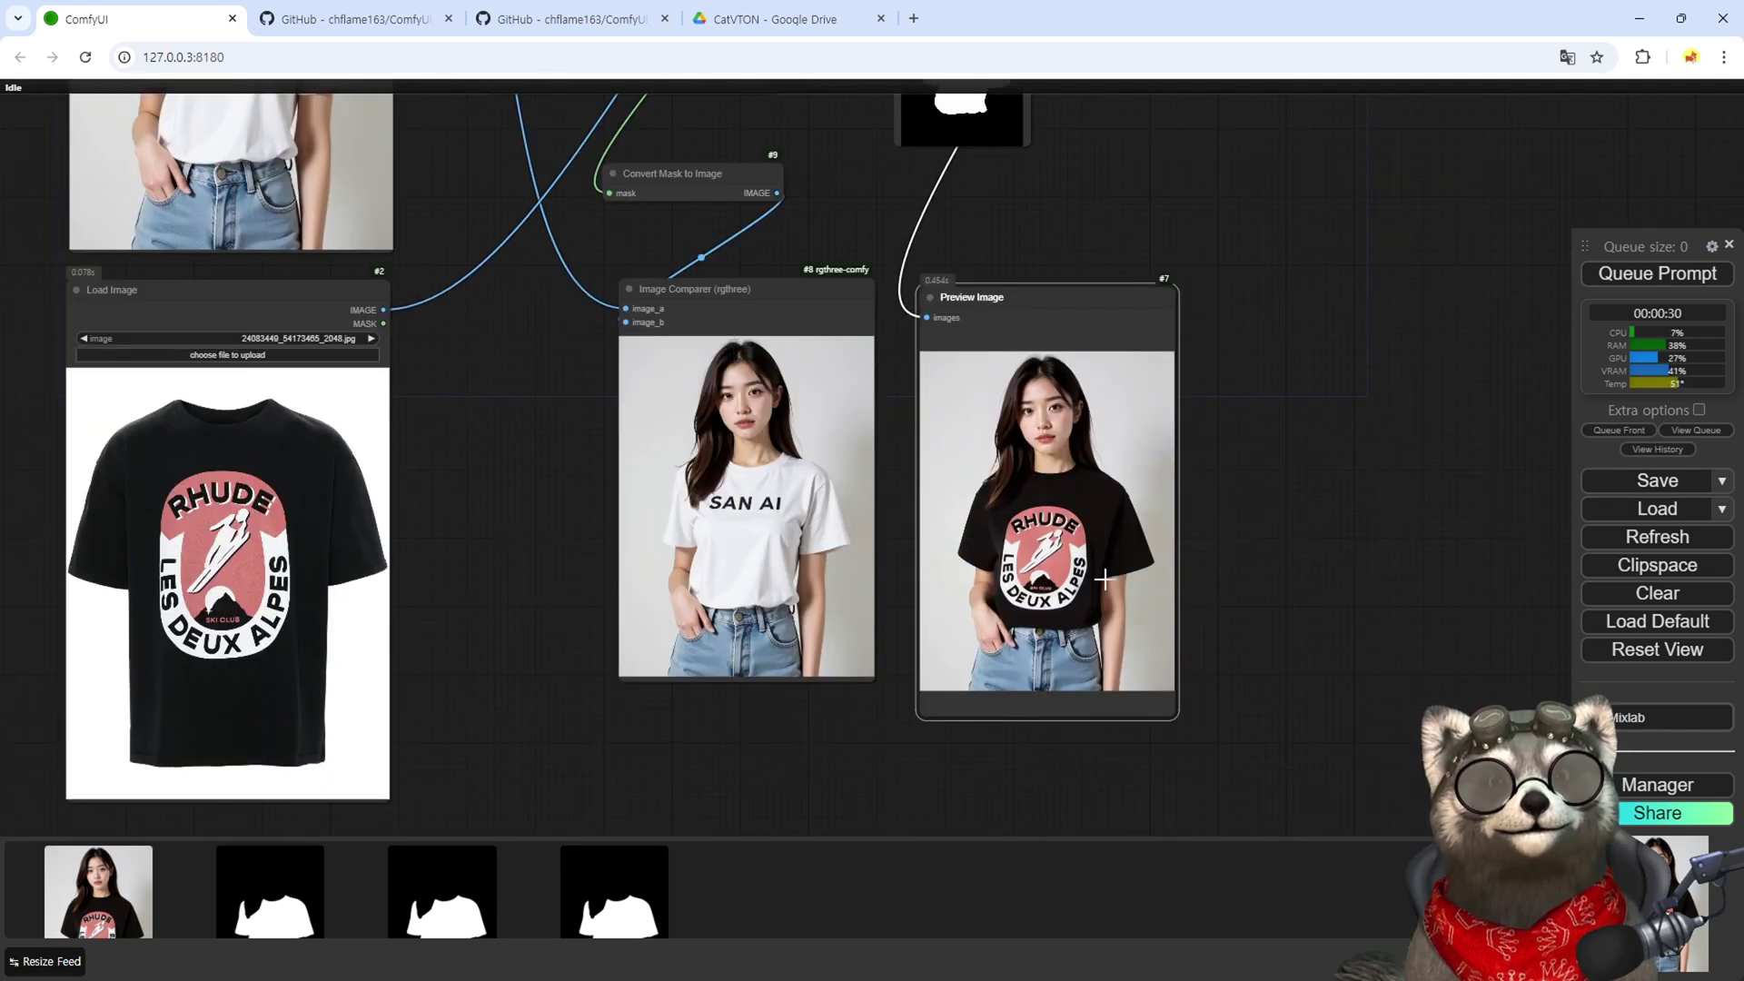
pyautogui.scroll(-1, 1103, 578)
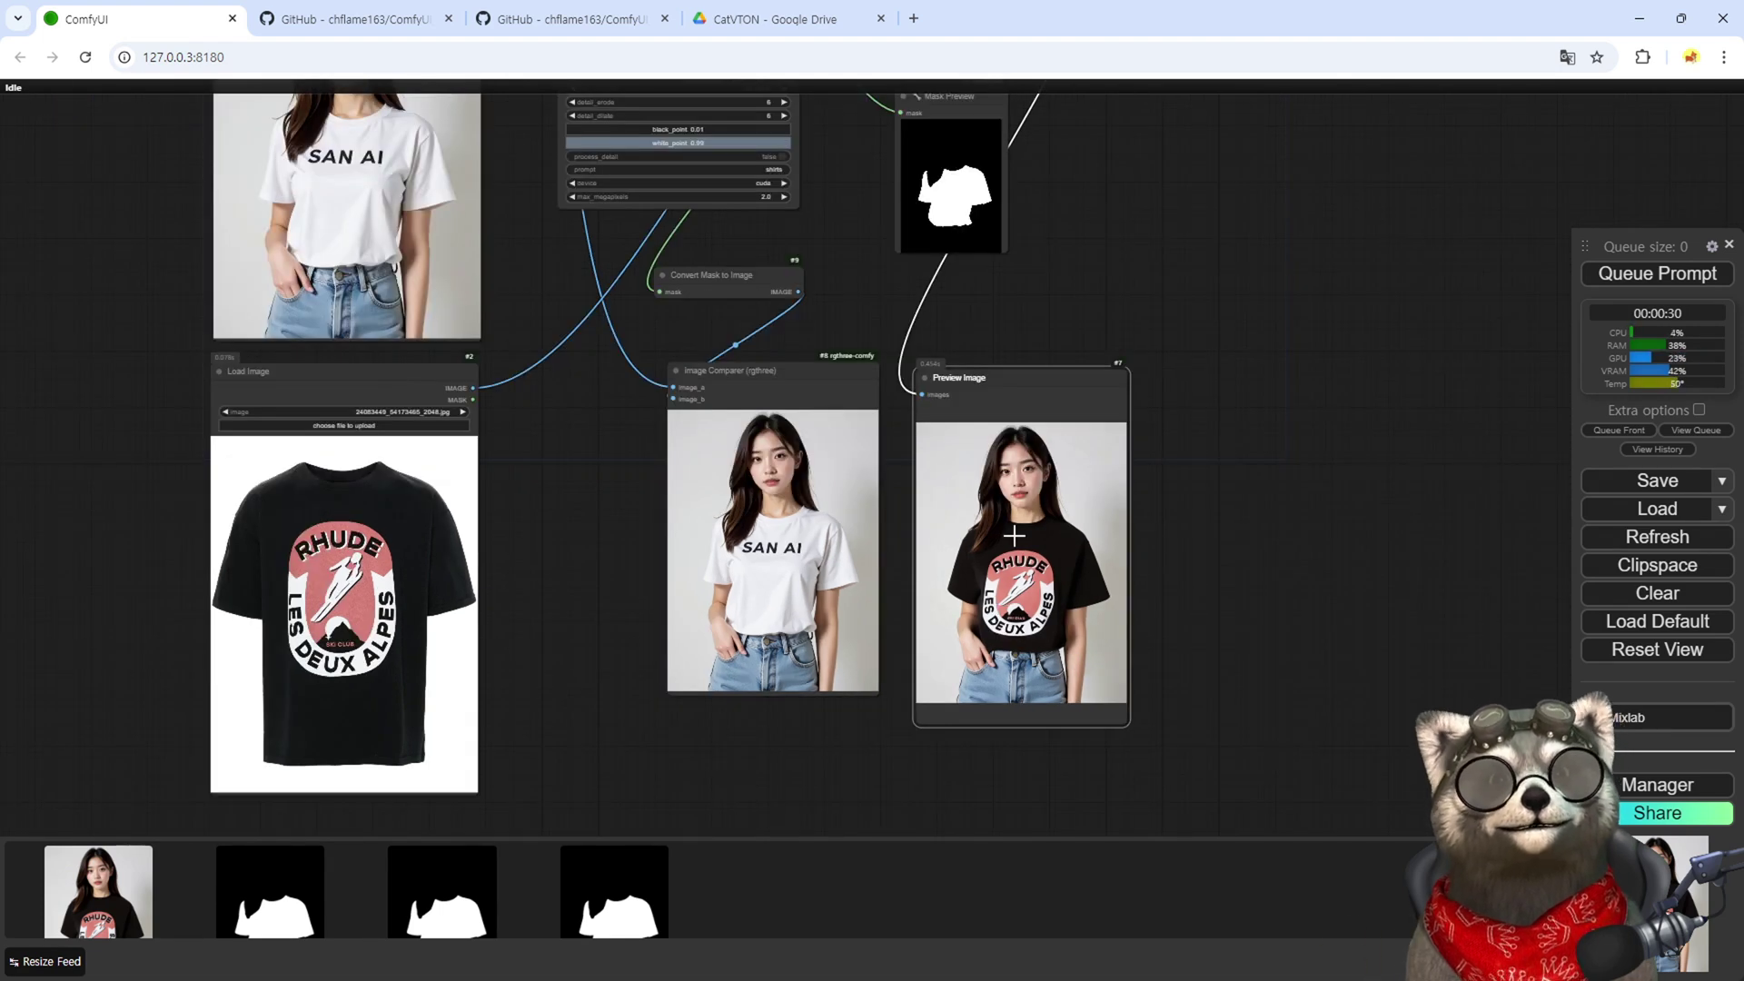
# Step: Move the enlarged Preview Image node away from the Image Comparer, to the far right of the Mask Preview node
pyautogui.moveTo(1171, 246); pyautogui.dragTo(1156, 336)
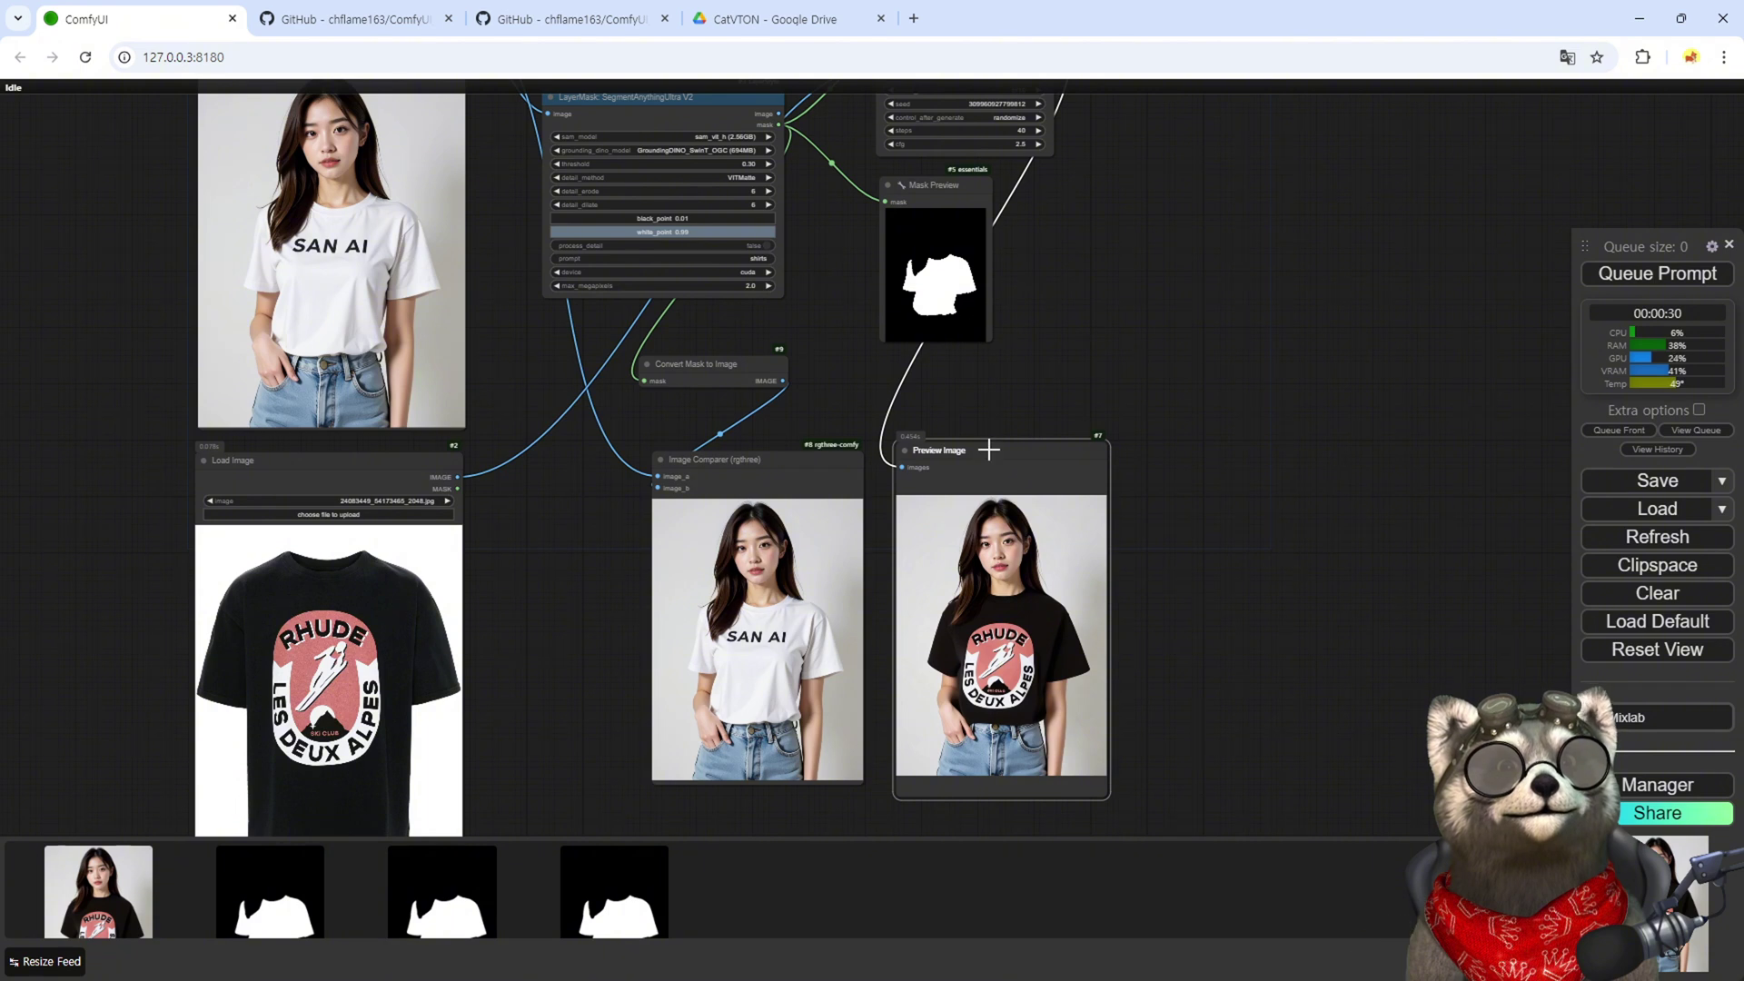
pyautogui.moveTo(990, 449); pyautogui.dragTo(1324, 206)
pyautogui.moveTo(1117, 306); pyautogui.dragTo(1113, 445)
# Step: Load model_5.png from the sample folder as the new model photo in the first Load Image node
pyautogui.click(338, 200)
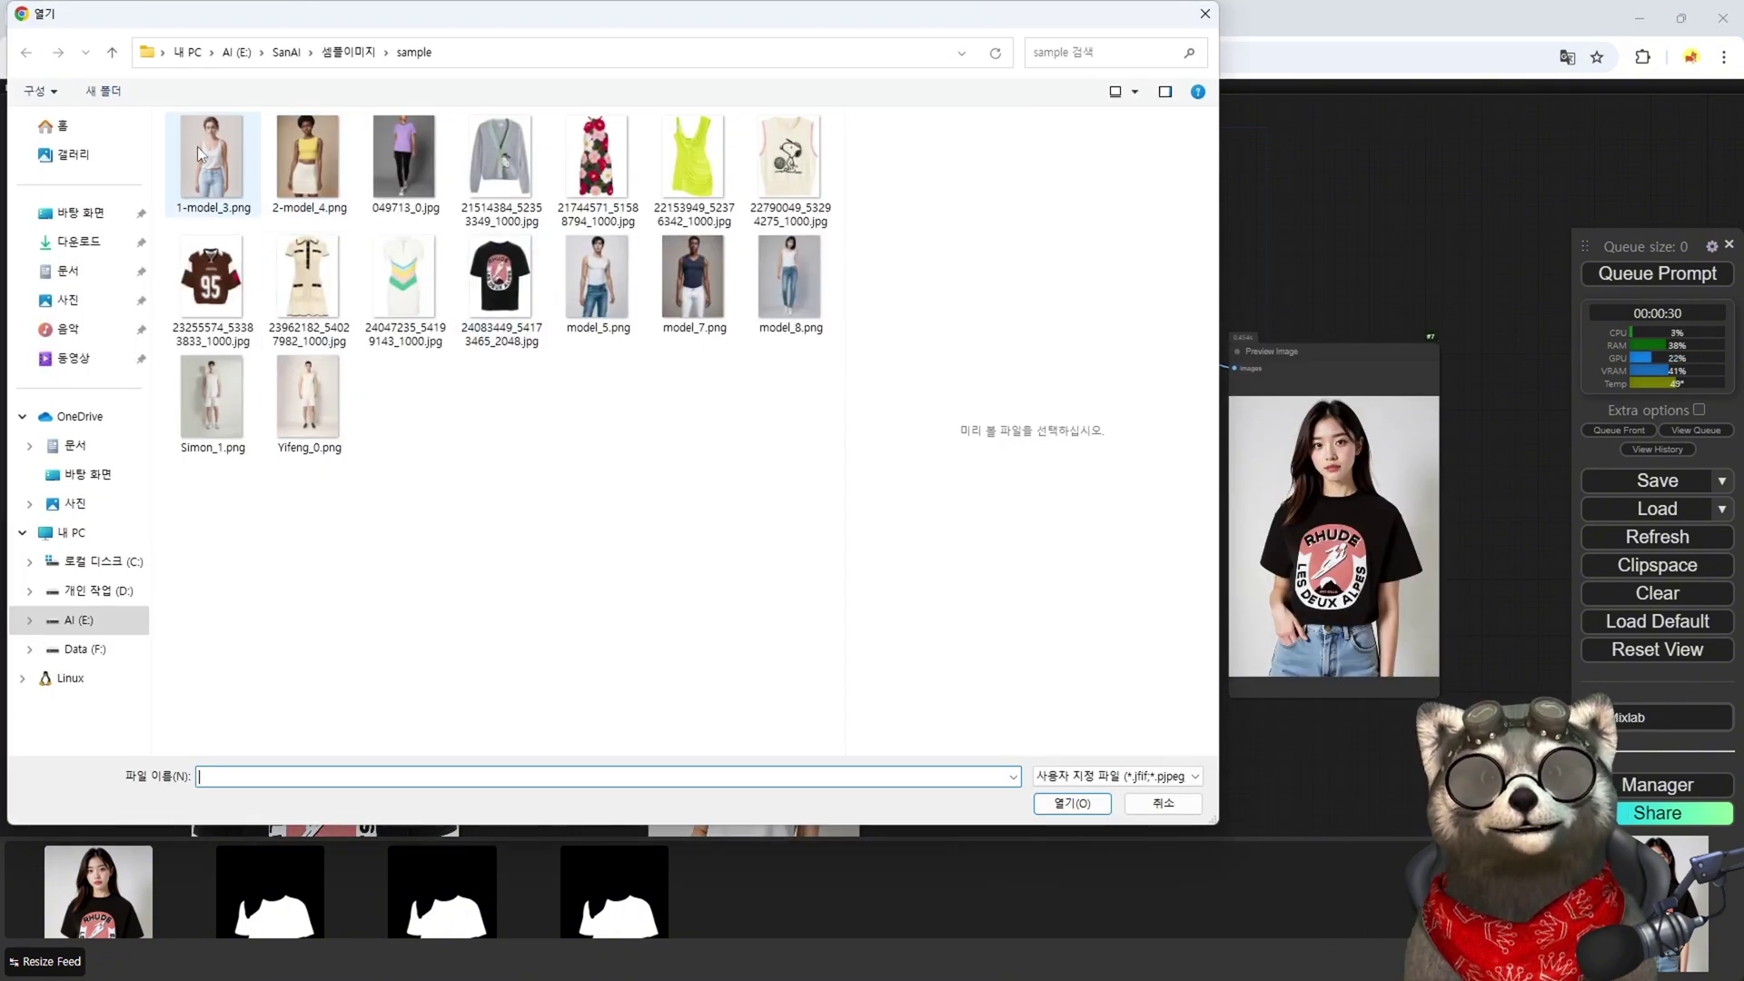
pyautogui.click(596, 283)
pyautogui.click(1072, 804)
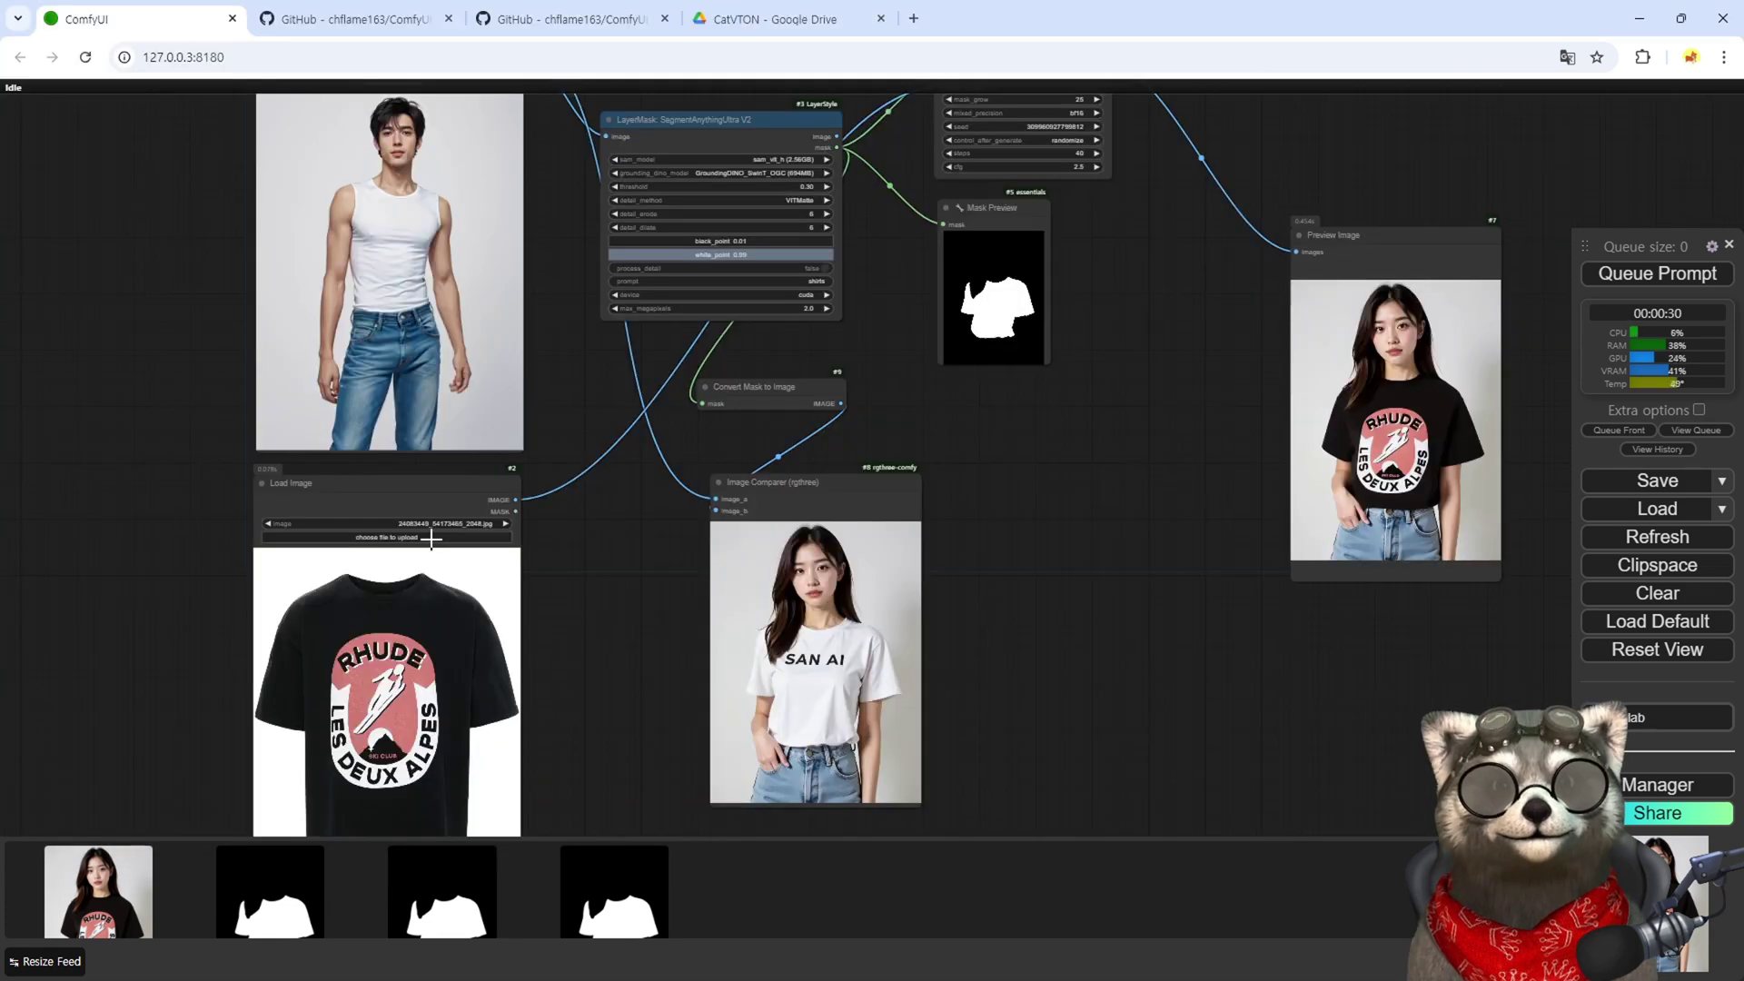
# Step: Load the cardigan image 21514384_52353349_1000.jpg into the garment Load Image node and run the workflow
pyautogui.click(433, 538)
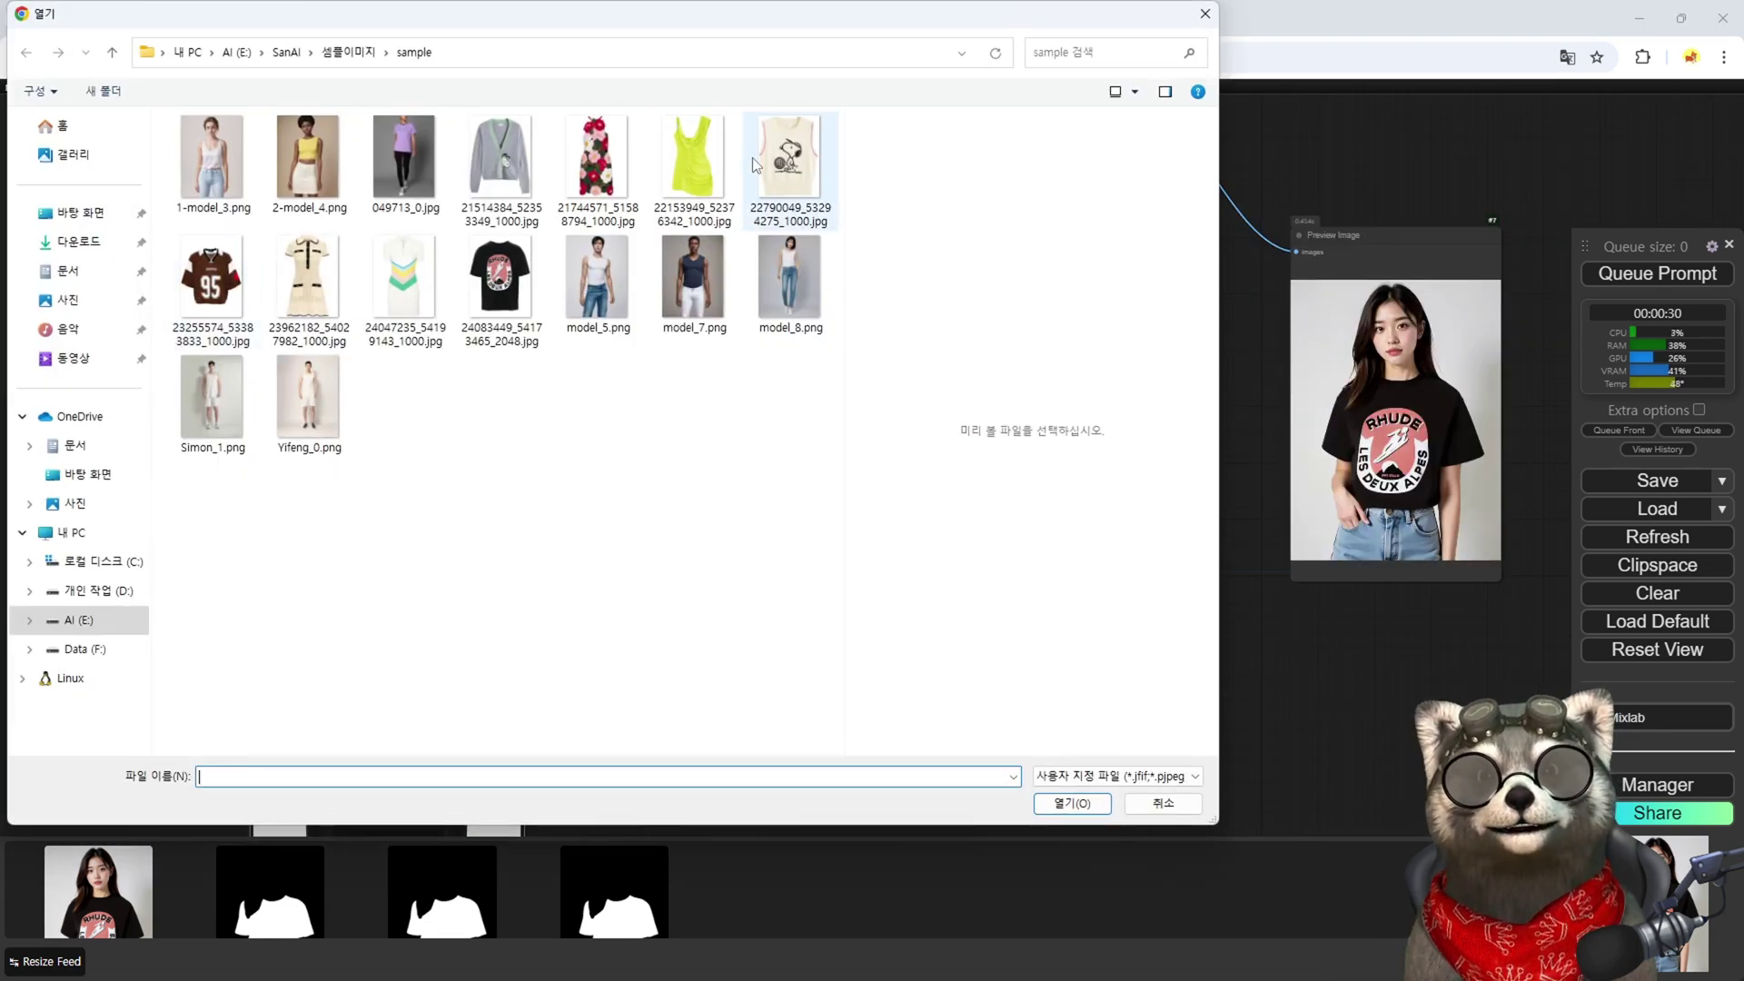
pyautogui.click(519, 153)
pyautogui.click(1058, 803)
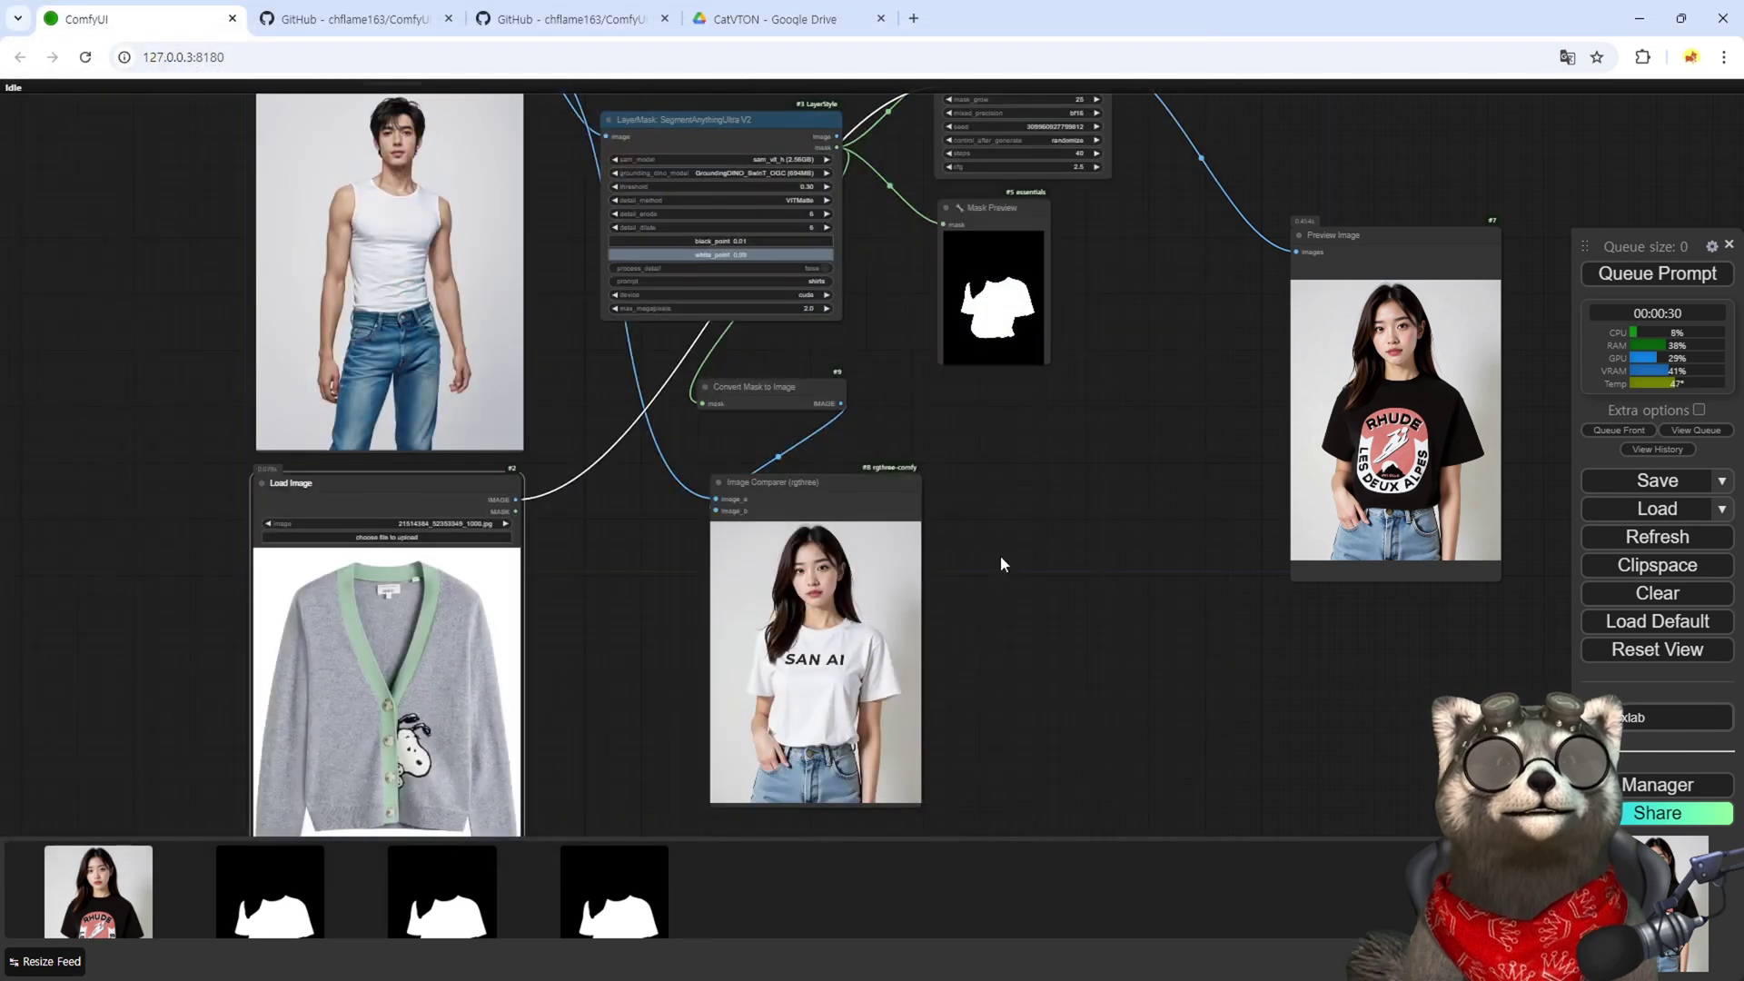
pyautogui.hotkey('ctrl', 'Return')
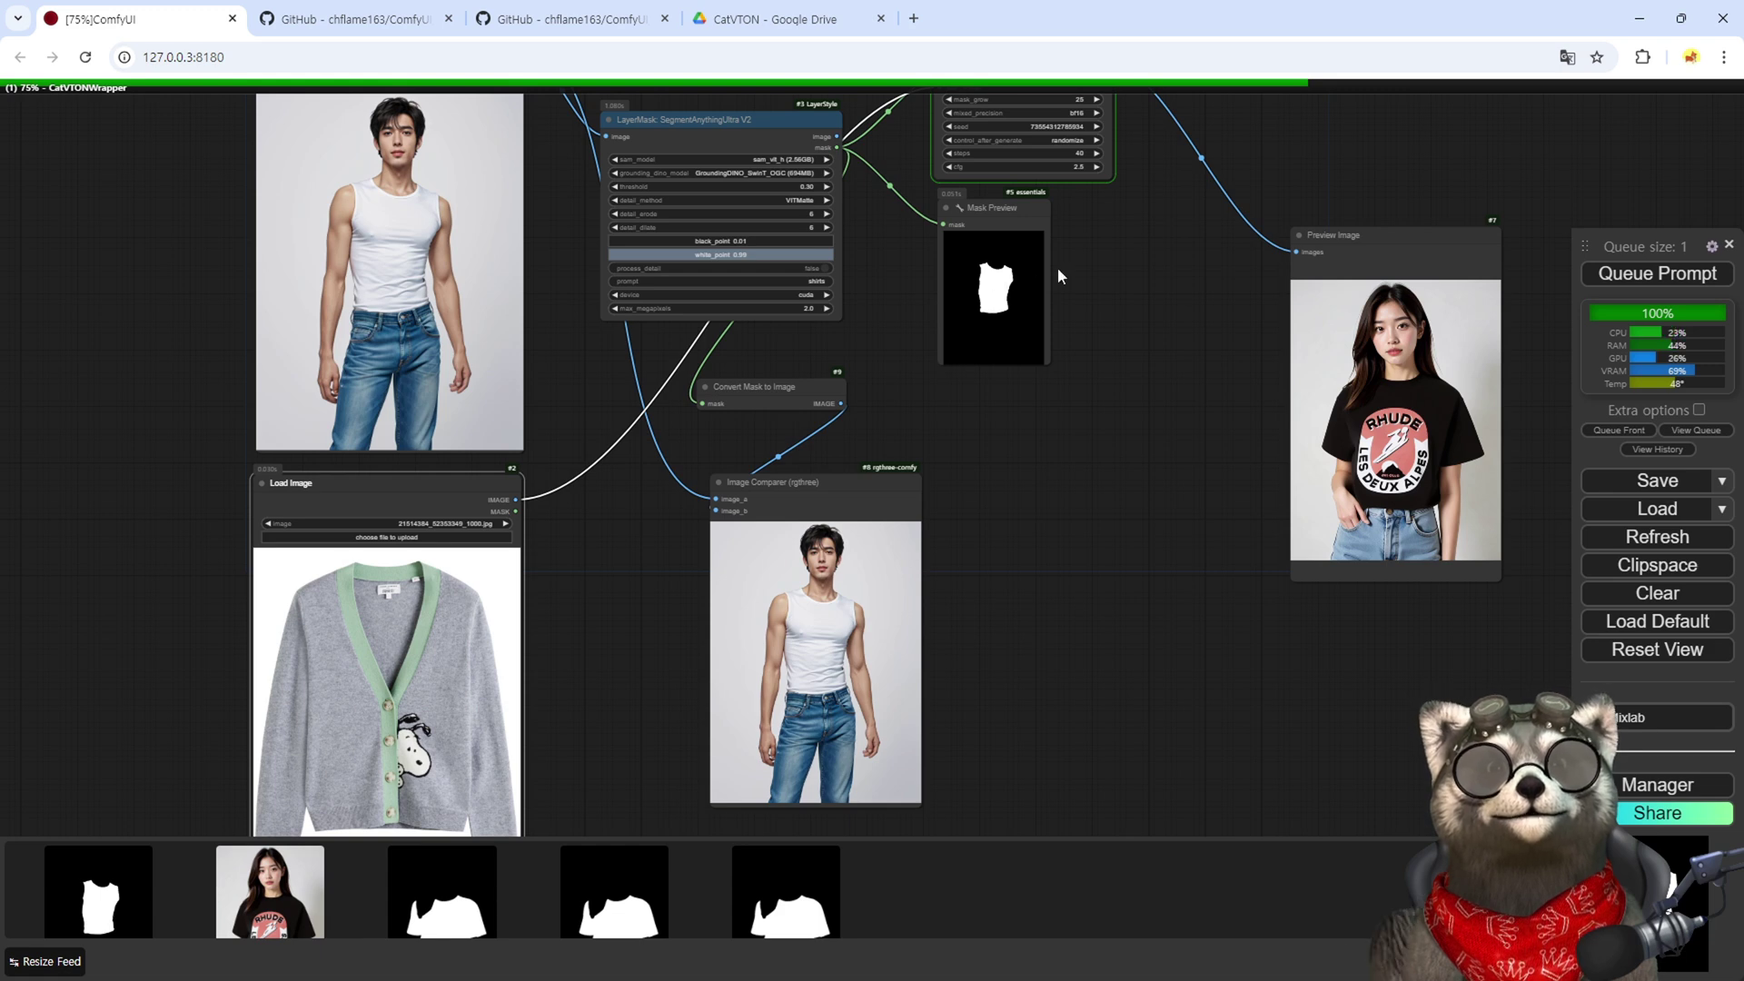
# Step: Examine the new shirt mask and the cardigan try-on result against the original model photo and garment image
pyautogui.moveTo(639, 577); pyautogui.dragTo(762, 384)
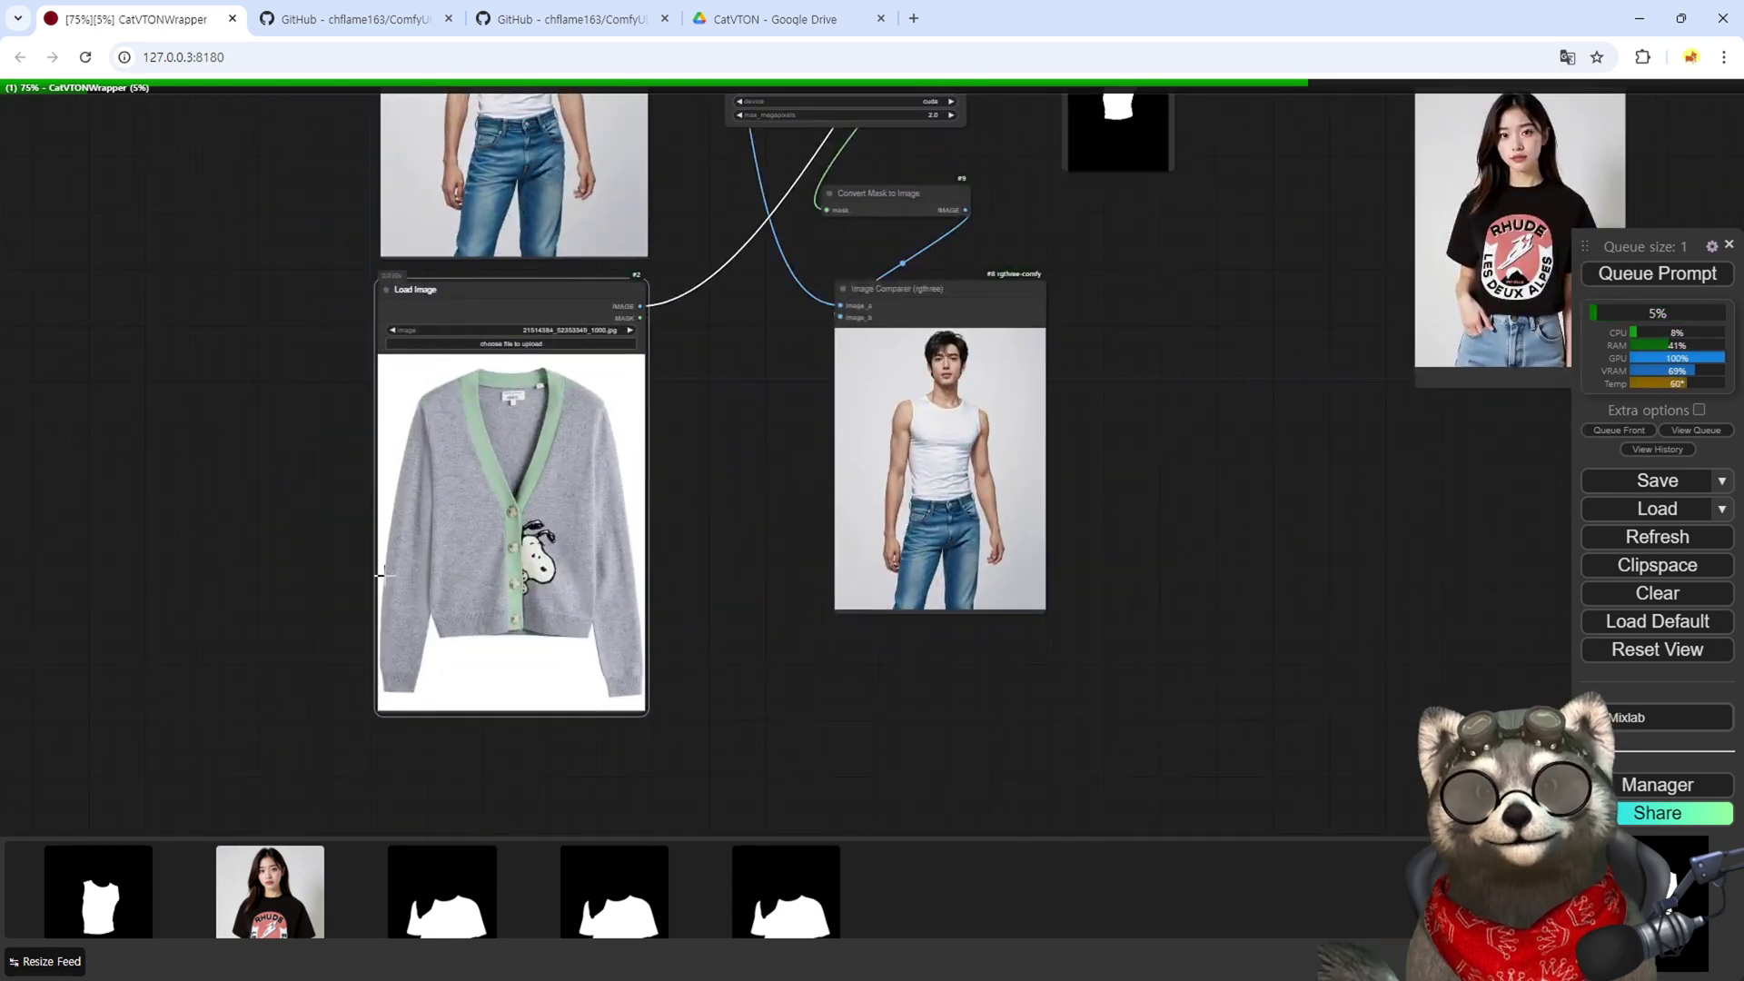
pyautogui.moveTo(1297, 216); pyautogui.dragTo(1119, 741)
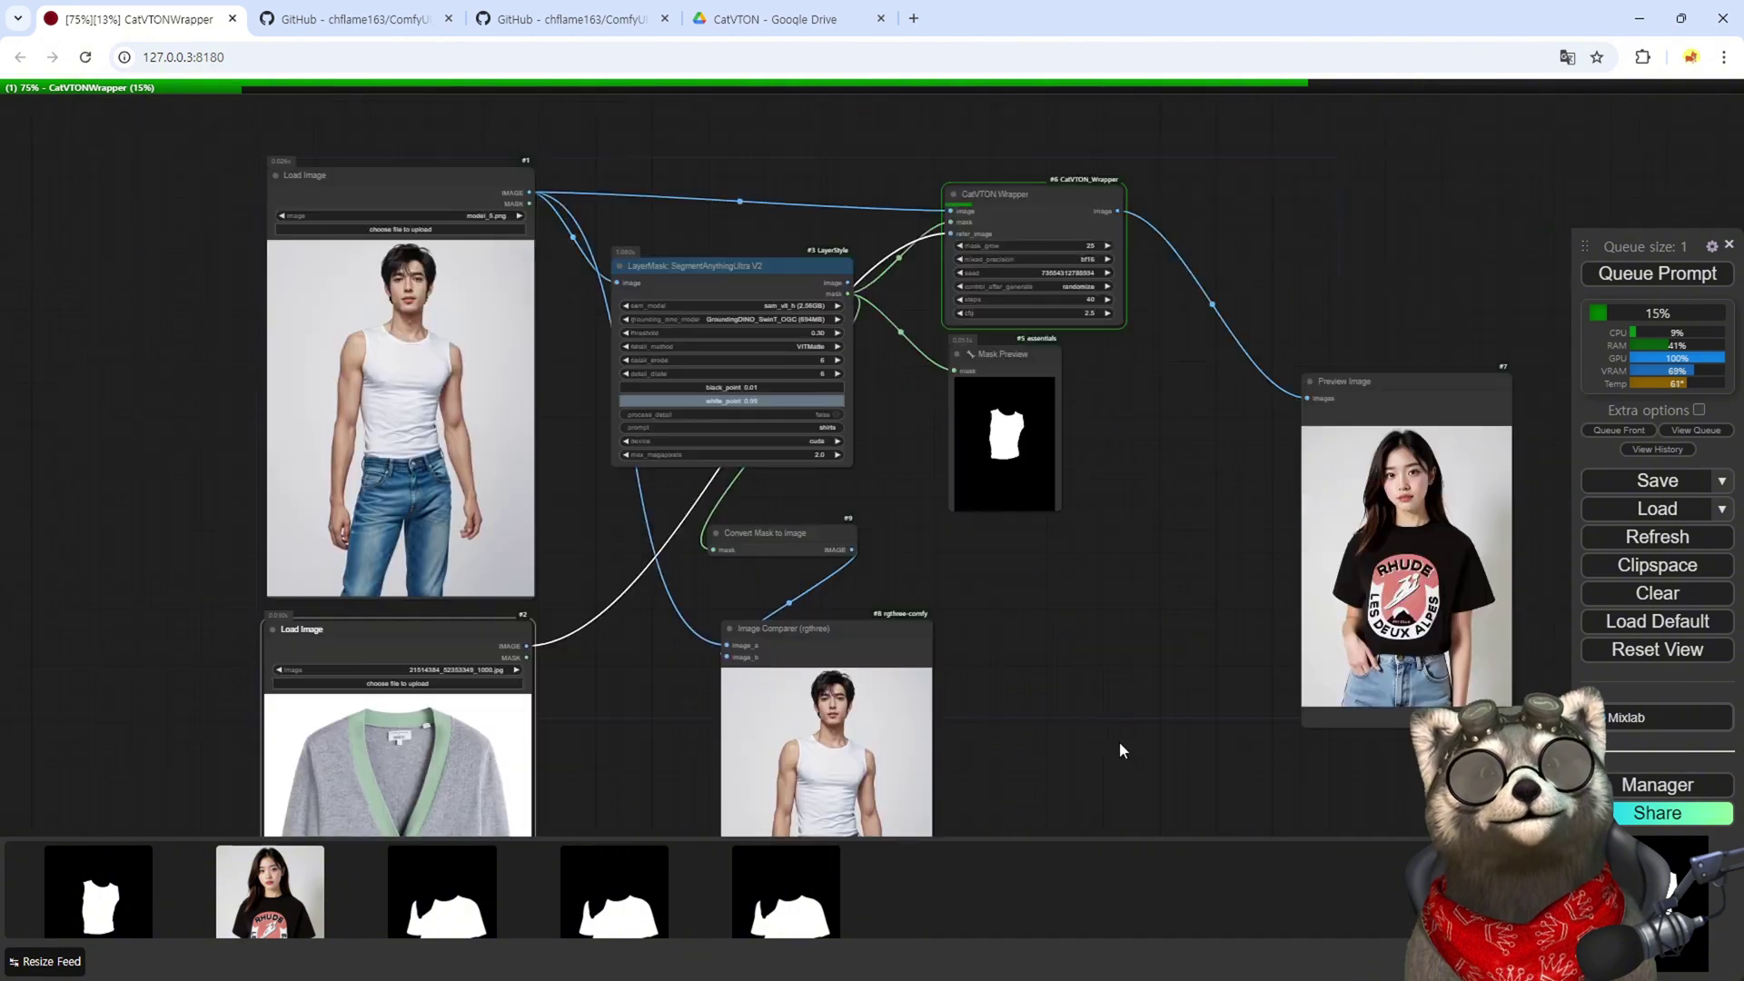
pyautogui.scroll(4, 981, 685)
pyautogui.scroll(6, 864, 576)
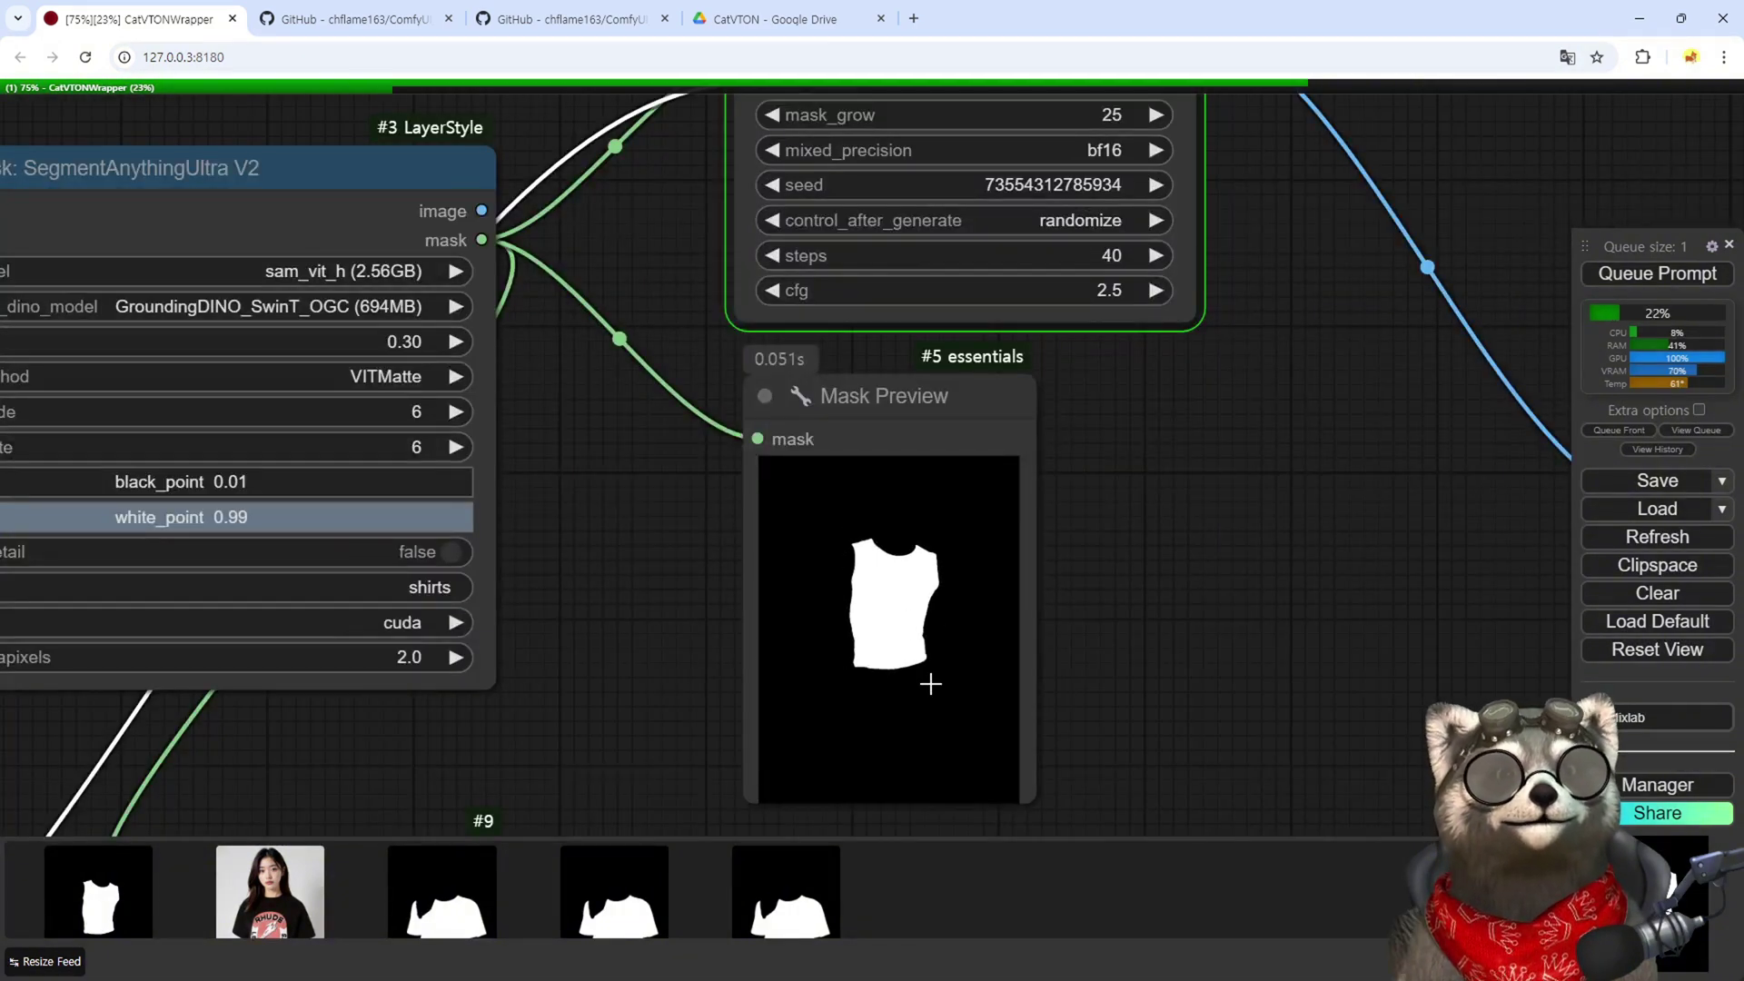
pyautogui.scroll(-7, 1132, 630)
pyautogui.scroll(-2, 1163, 490)
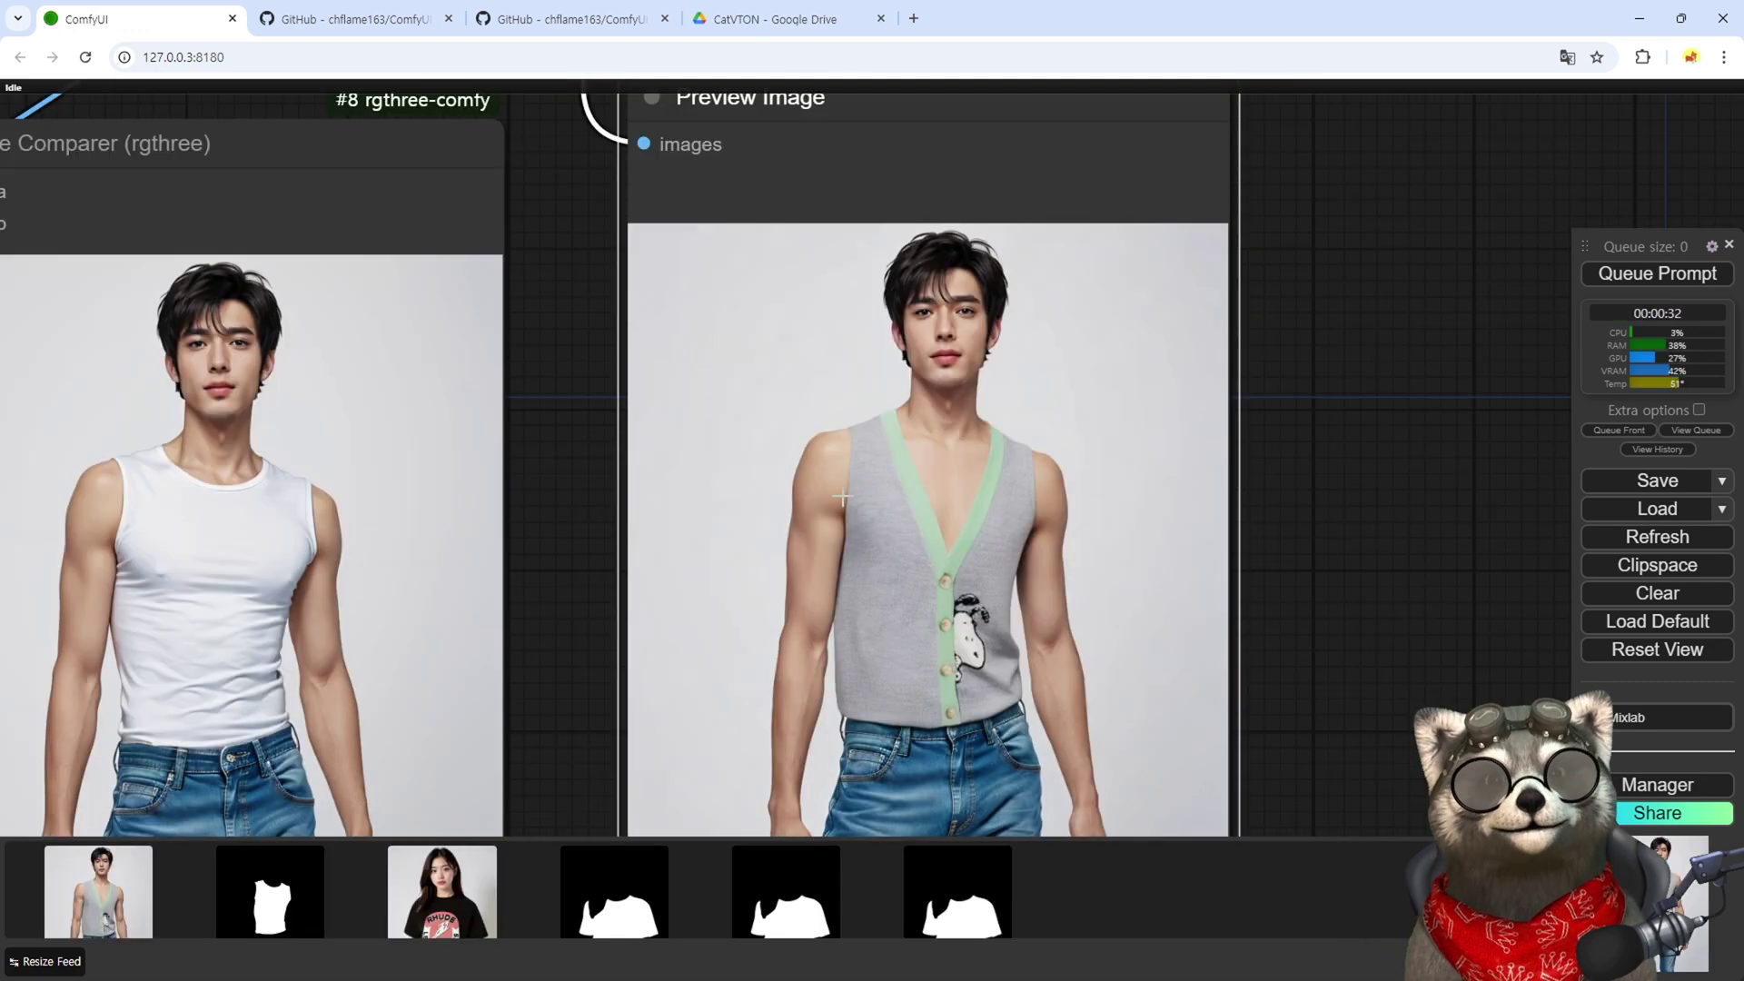
pyautogui.scroll(-10, 827, 623)
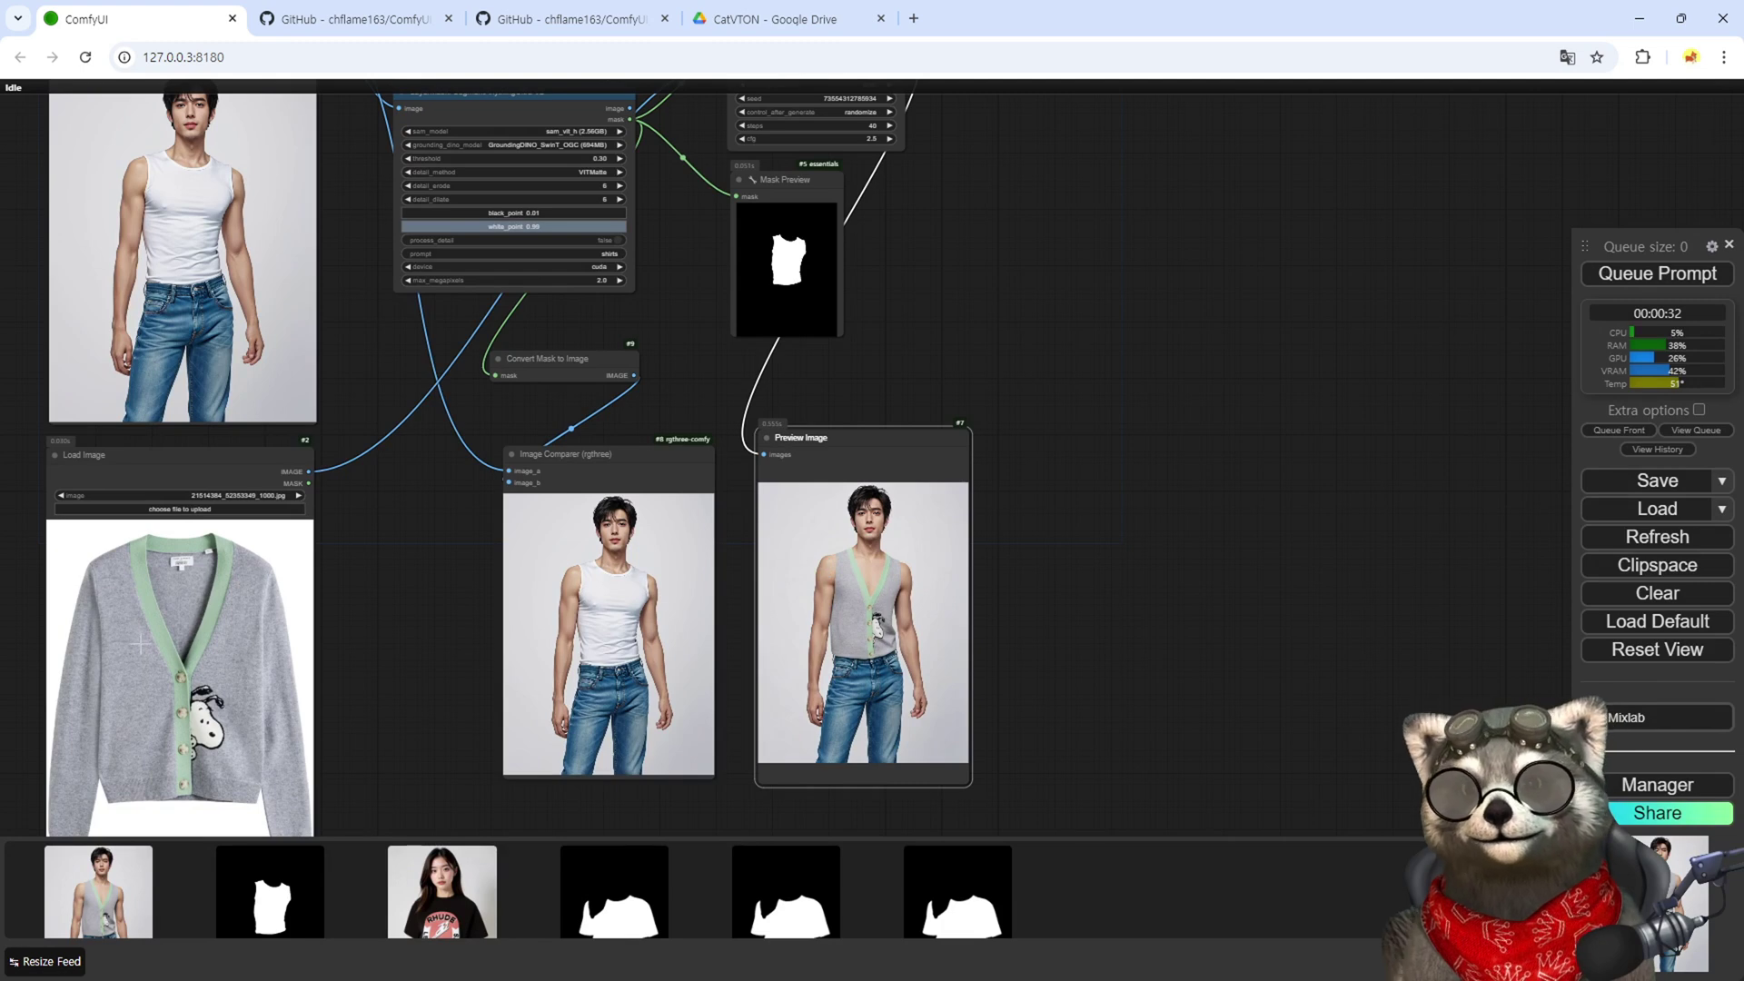
# Step: Move the Preview Image node to the far right of the graph and shift the Mask Preview node away from the segmentation node
pyautogui.moveTo(869, 248); pyautogui.dragTo(899, 297)
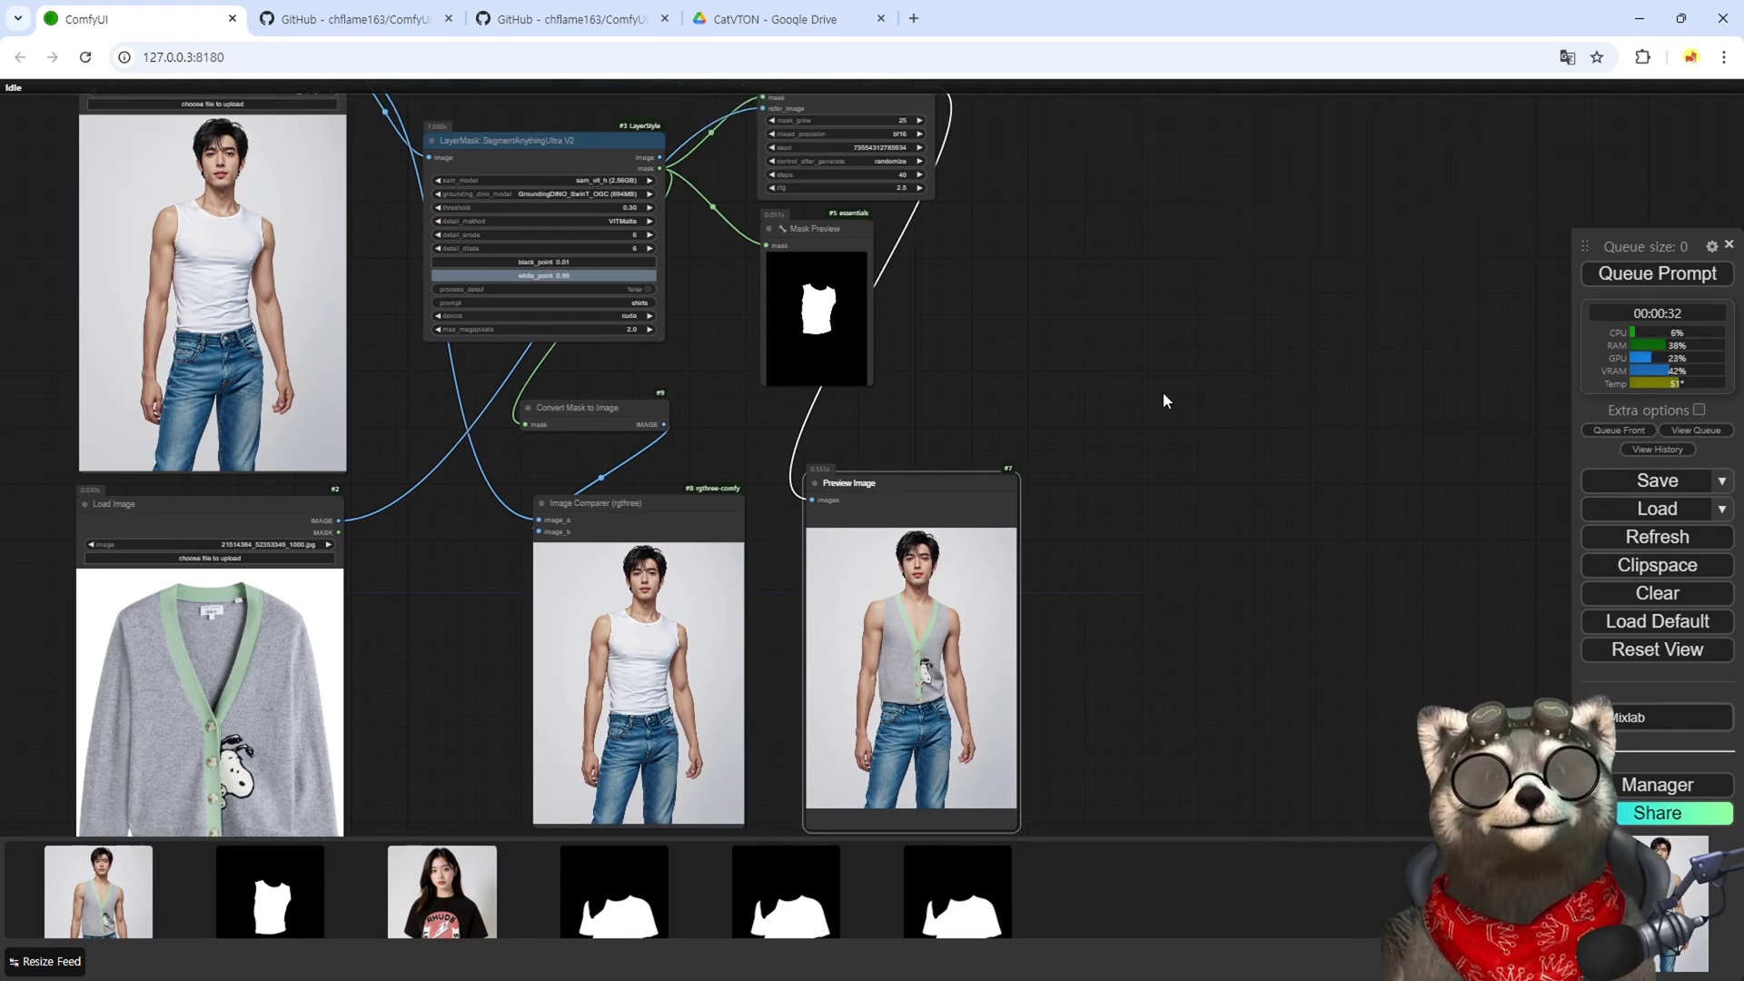
pyautogui.moveTo(831, 487); pyautogui.dragTo(1161, 383)
pyautogui.moveTo(844, 311); pyautogui.dragTo(937, 351)
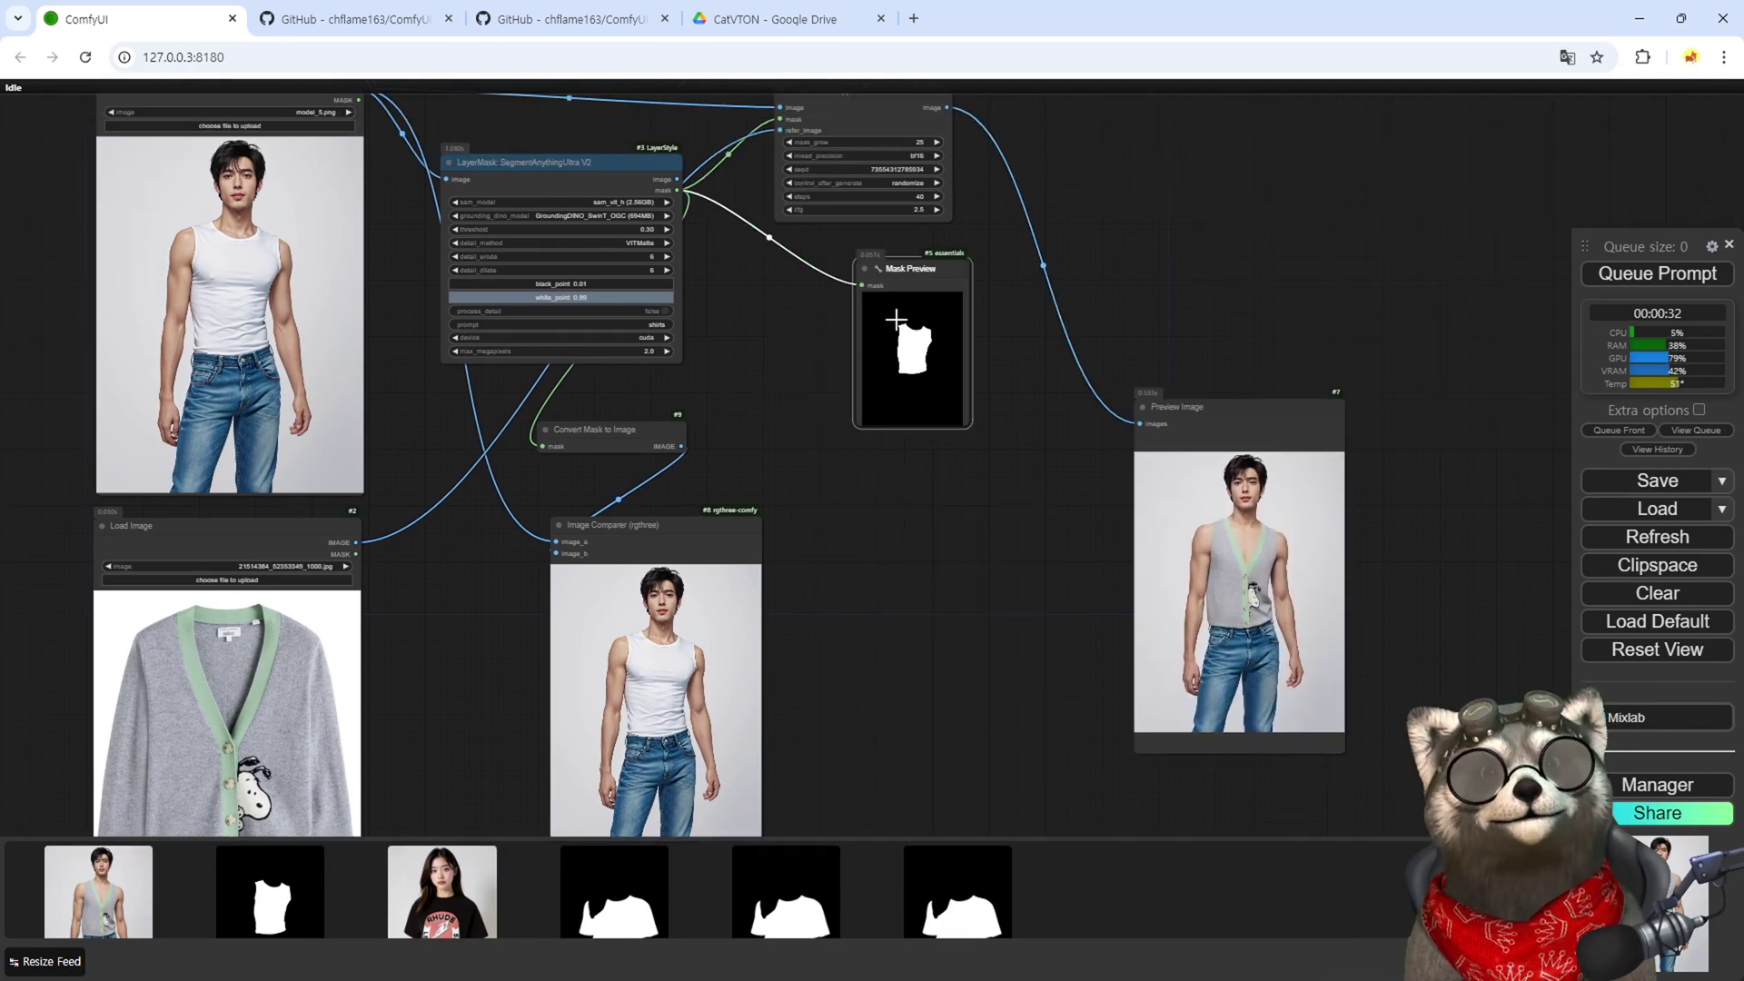